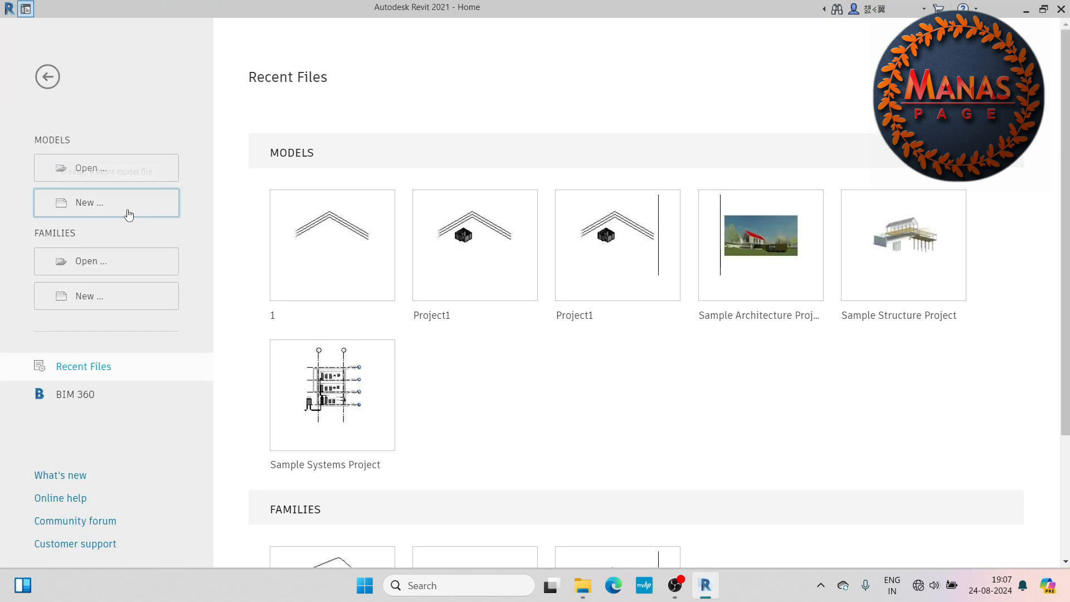
Step: Create a new project from the Imperial-Architectural Template
left_click(91, 205)
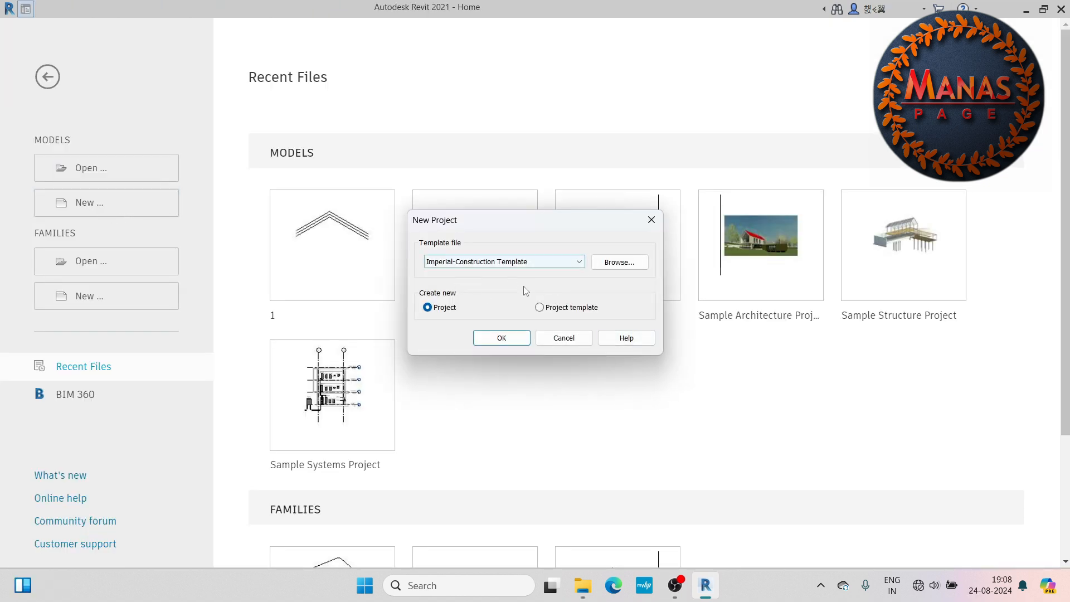
left_click(512, 262)
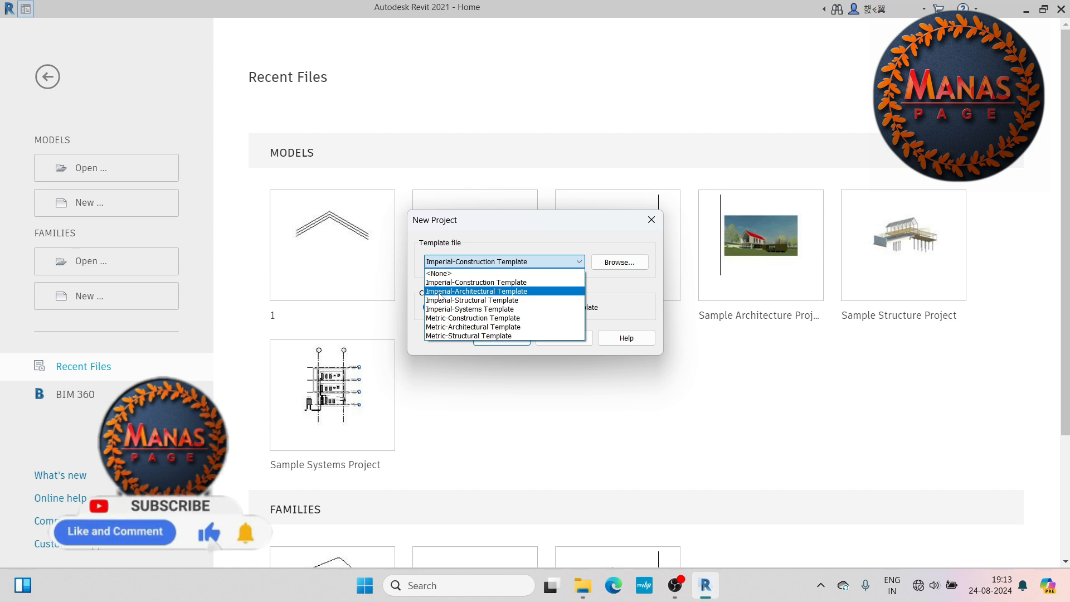
left_click(484, 300)
left_click(499, 338)
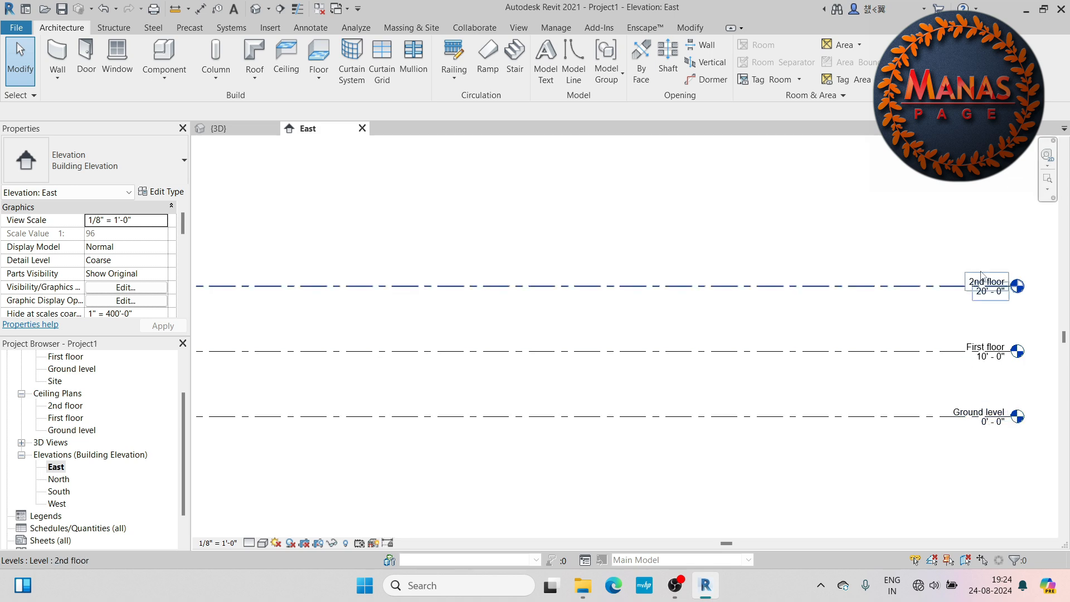
Step: Inspect the Ground level, First floor and 2nd floor levels one after another in the East elevation
left_click(1014, 422)
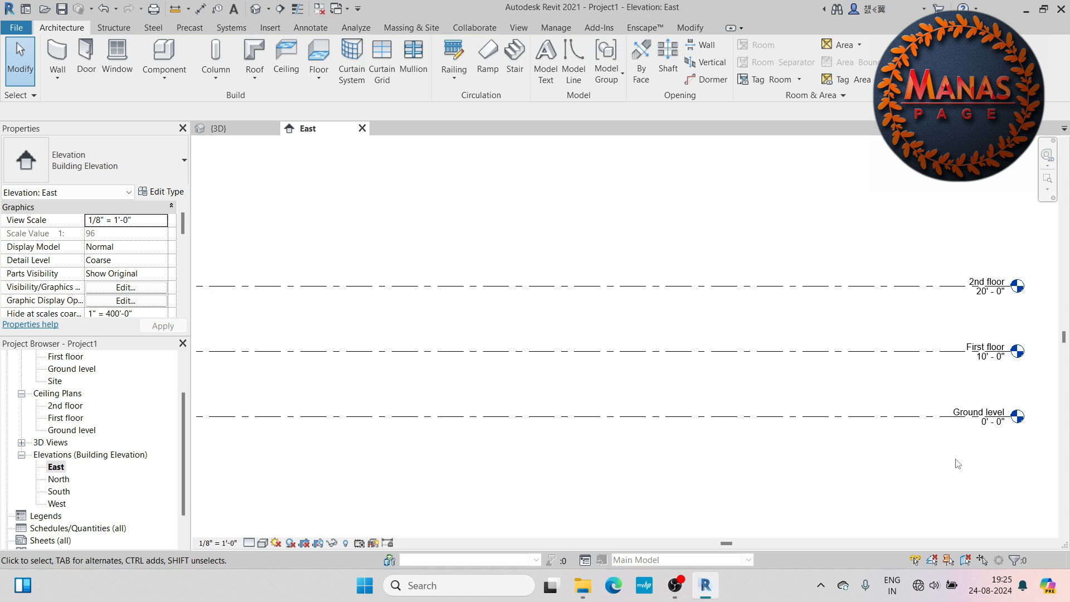
left_click(973, 415)
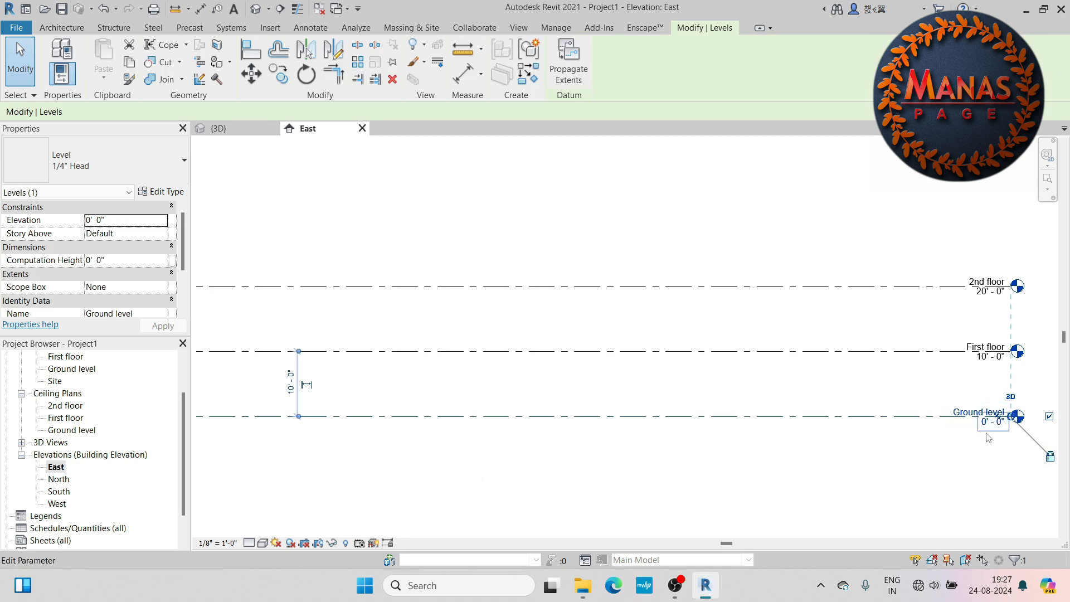
left_click(910, 351)
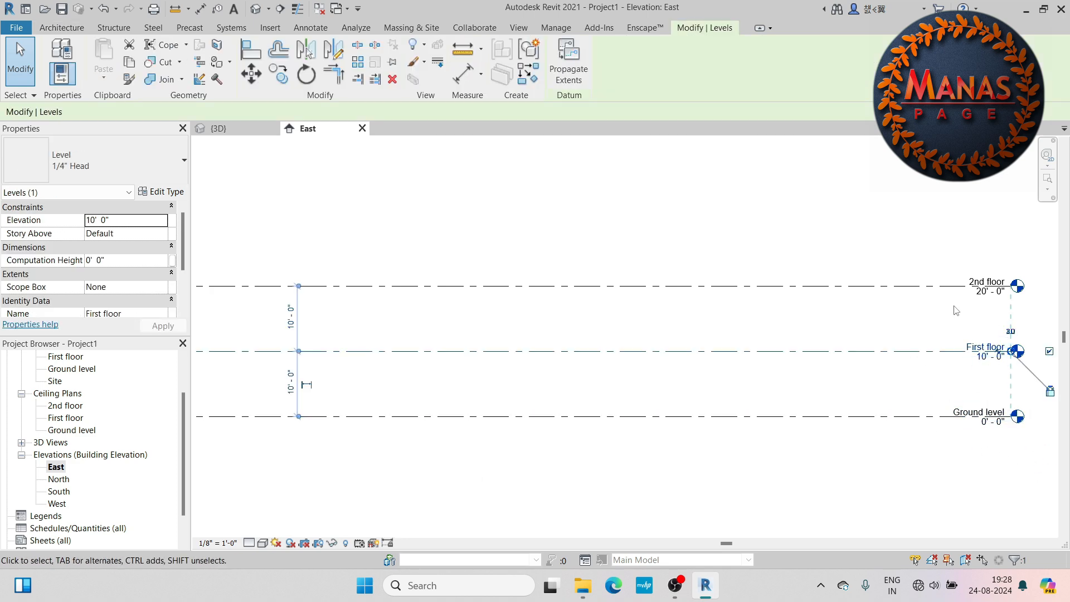
left_click(962, 286)
scroll(971, 279, "up", 1)
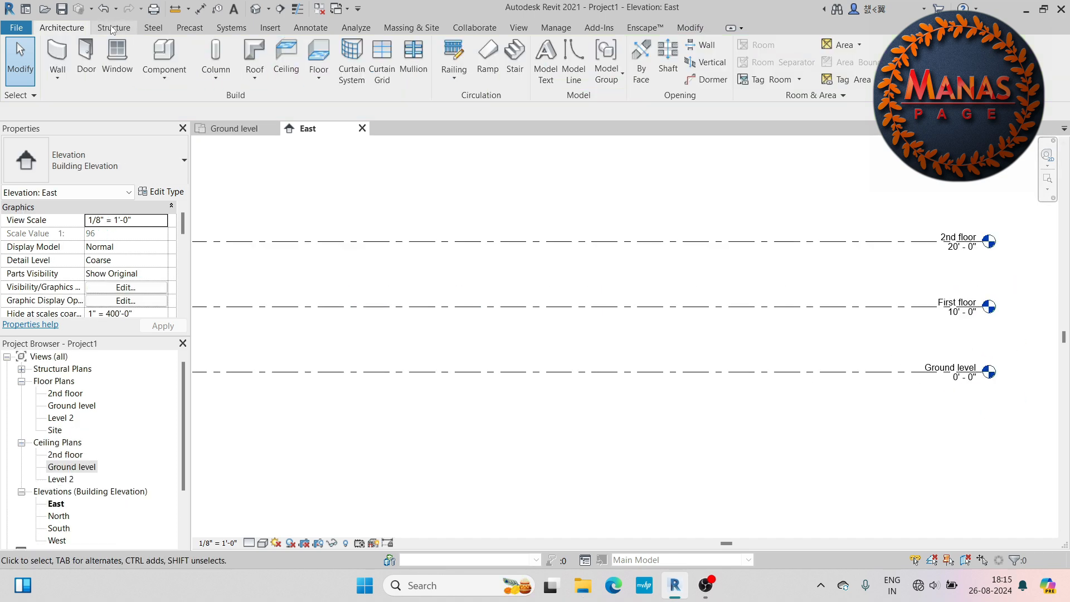
left_click(114, 27)
left_click(61, 27)
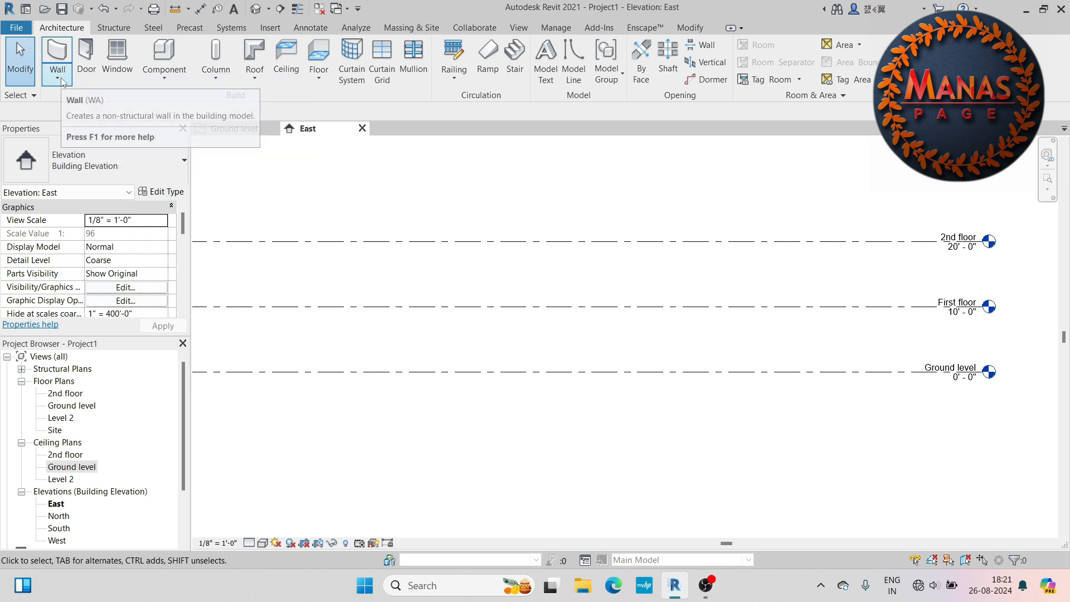
left_click(58, 74)
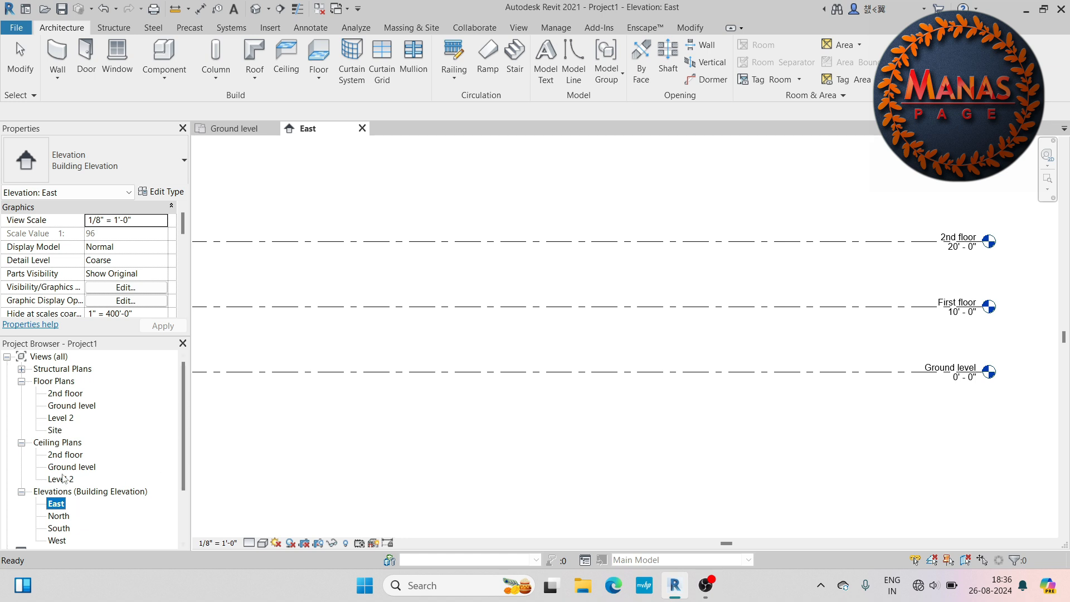
Step: Open the Ground level floor plan and start an architectural wall with the Basic Wall type Generic - 8"
double_click(72, 406)
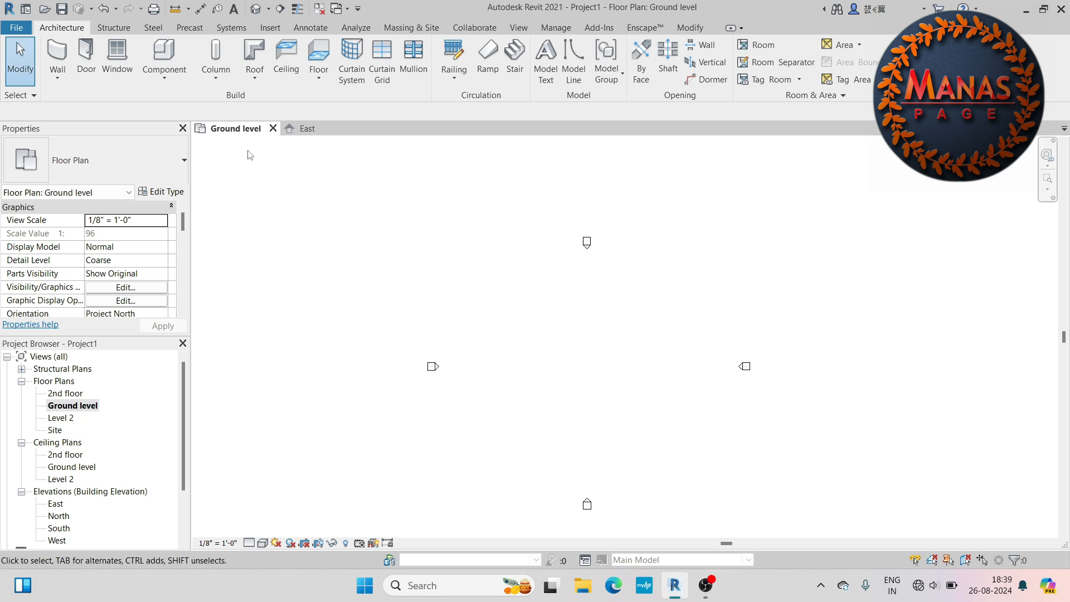
left_click(58, 79)
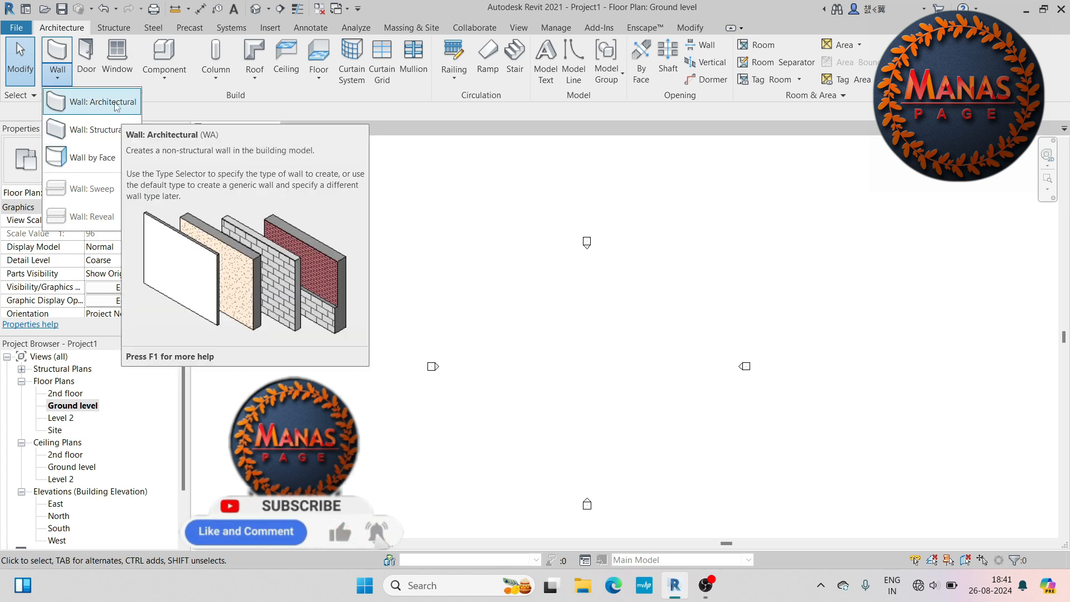
left_click(117, 106)
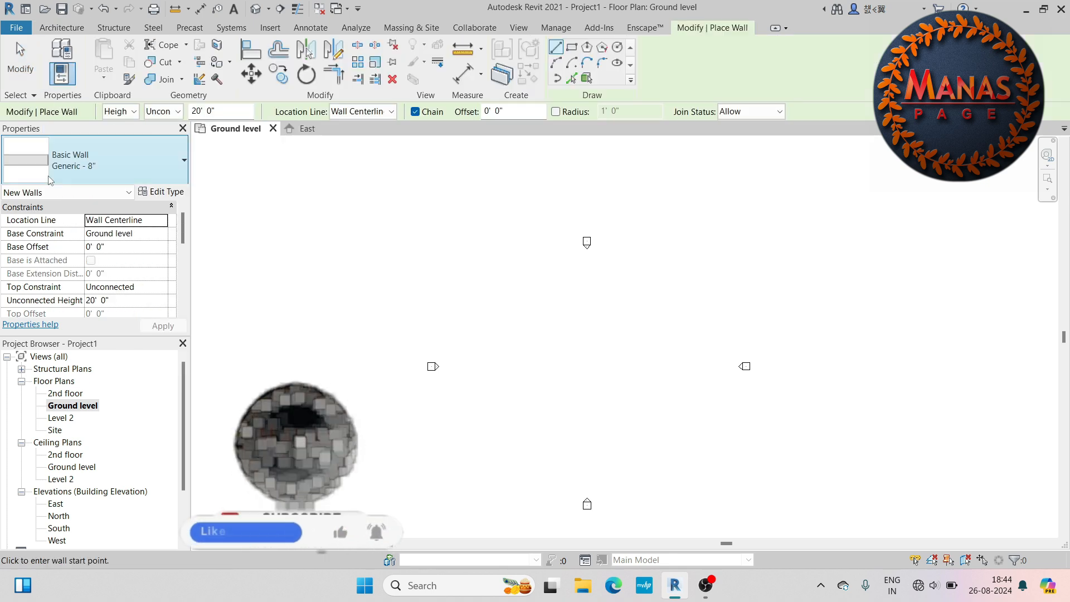
left_click(114, 170)
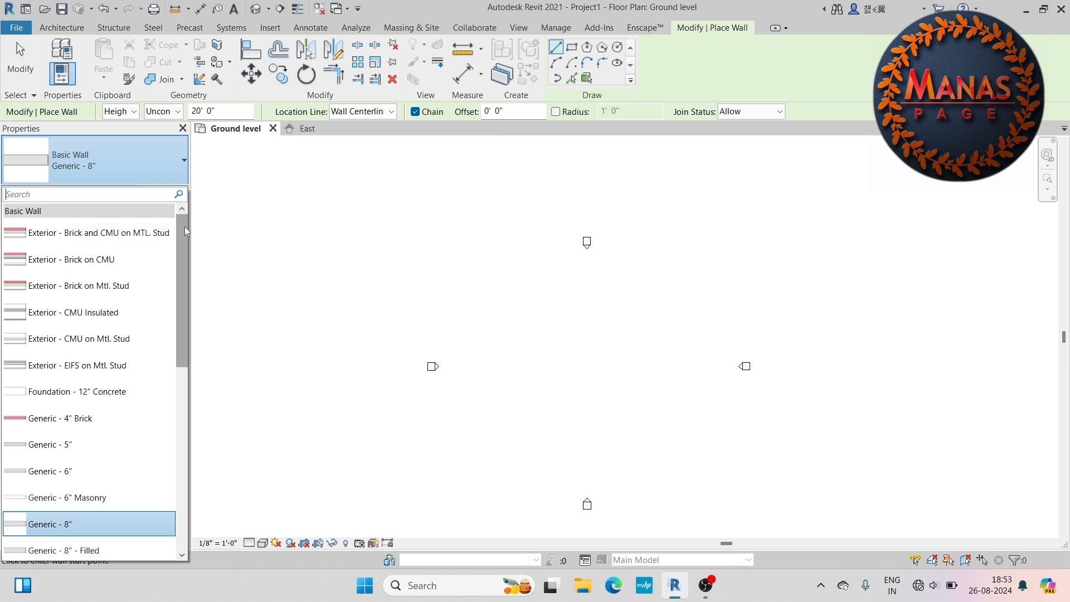
left_click_drag(184, 235, 181, 441)
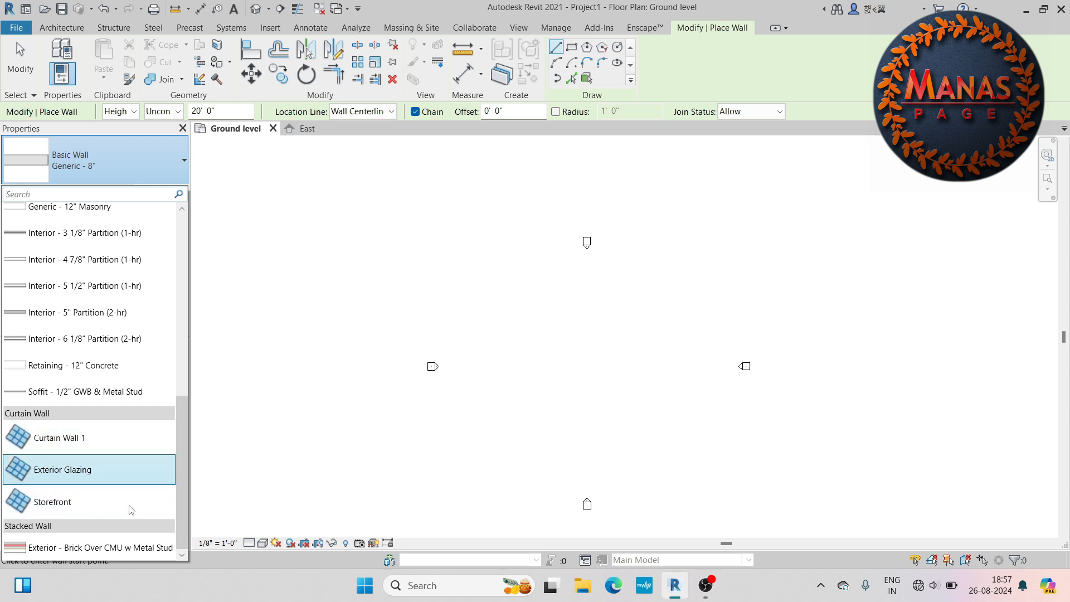
left_click_drag(184, 427, 162, 306)
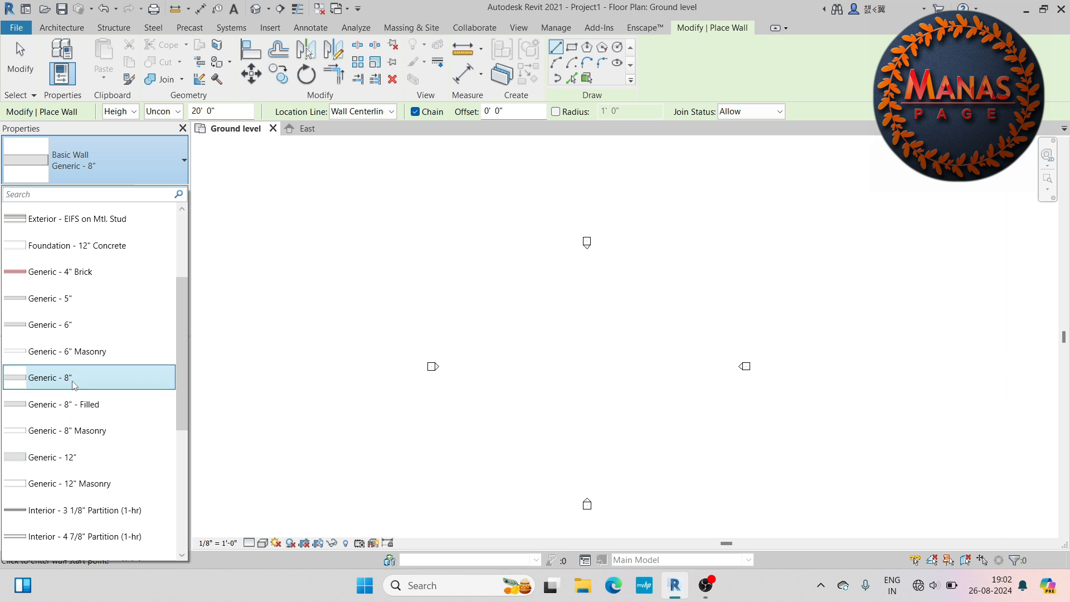
left_click(74, 384)
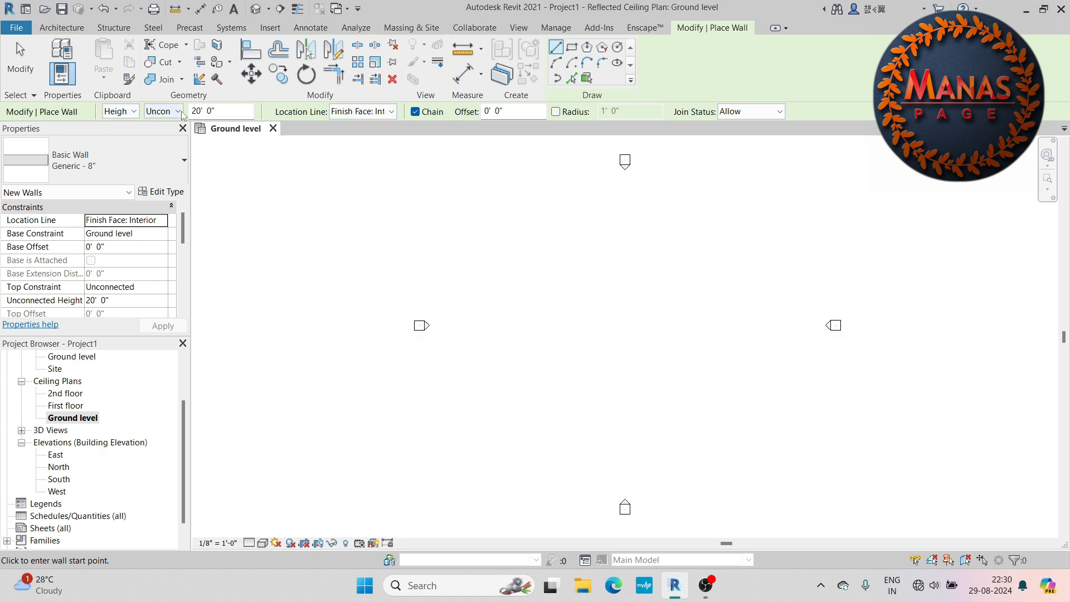
Step: Draw a horizontal wall between the west and east elevation markers of the Ground level plan, with its height constrained to 2nd floor
left_click(179, 112)
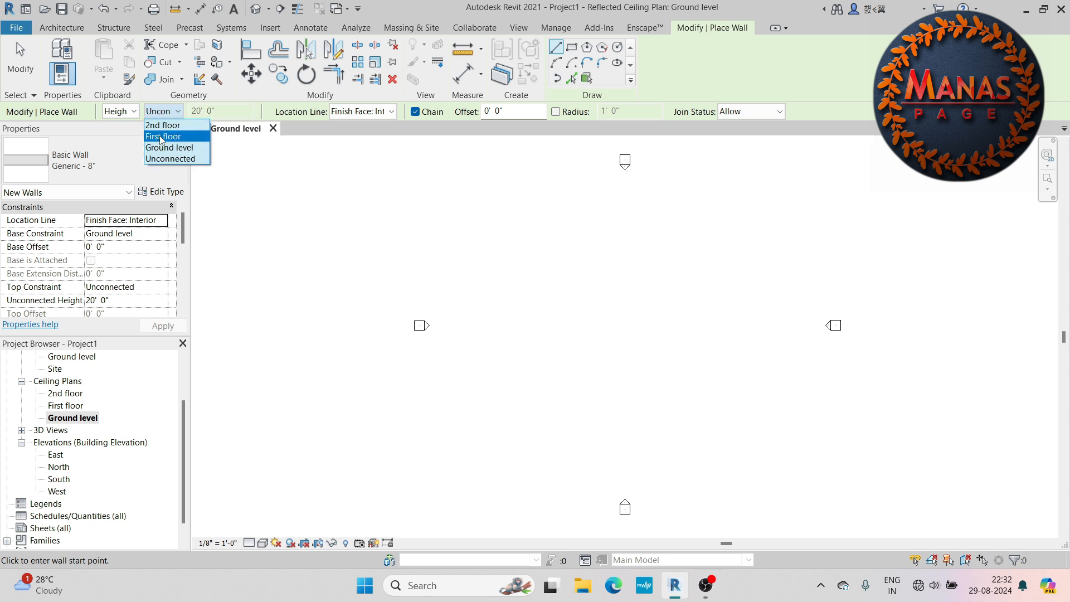
left_click(173, 126)
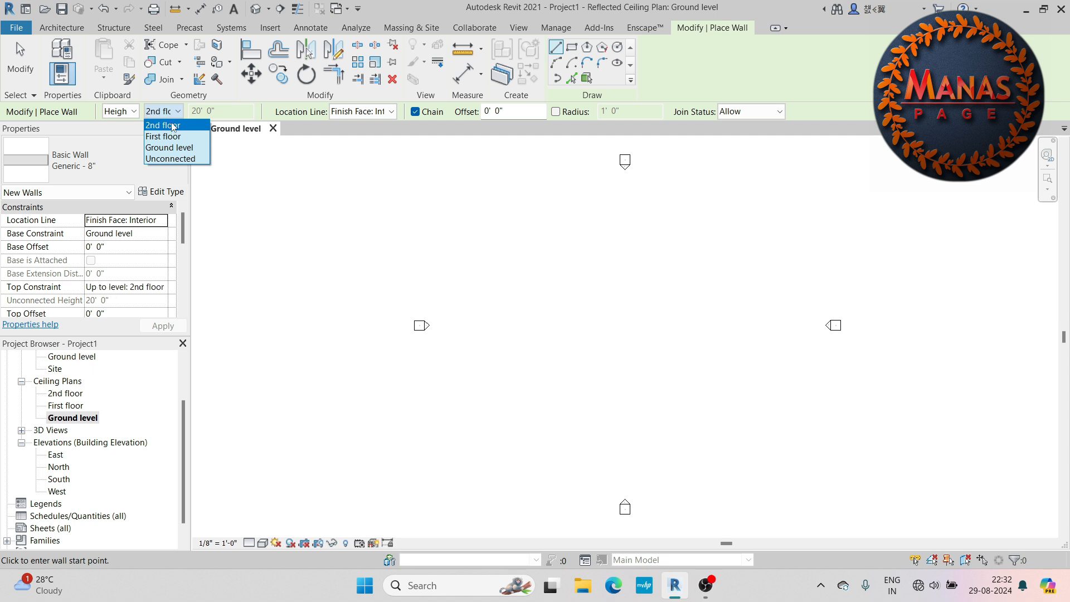
left_click(173, 125)
left_click(478, 325)
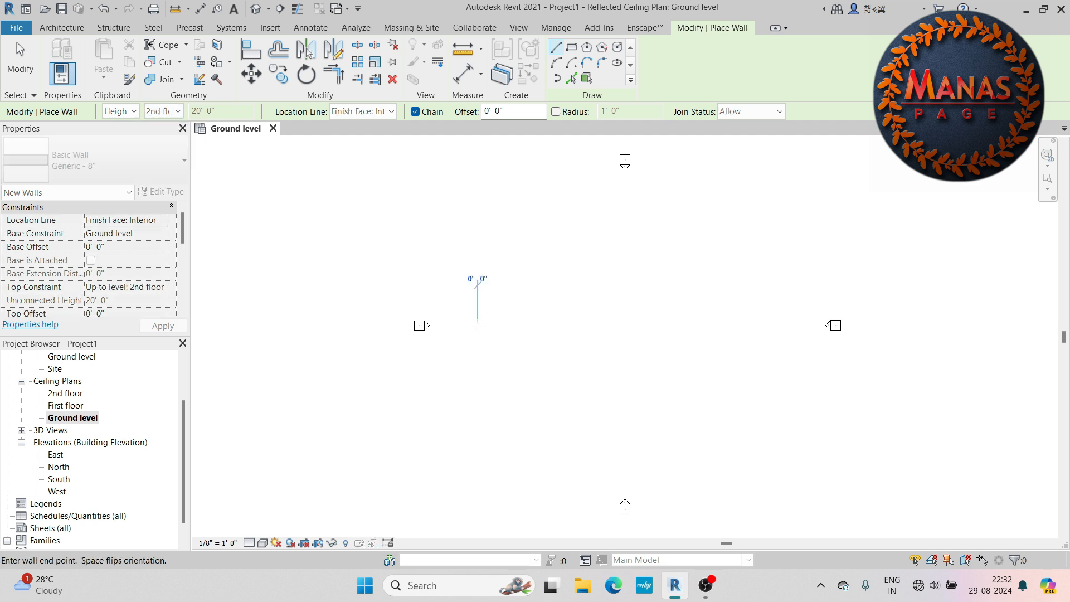
left_click(637, 325)
left_click(756, 325)
key("Escape")
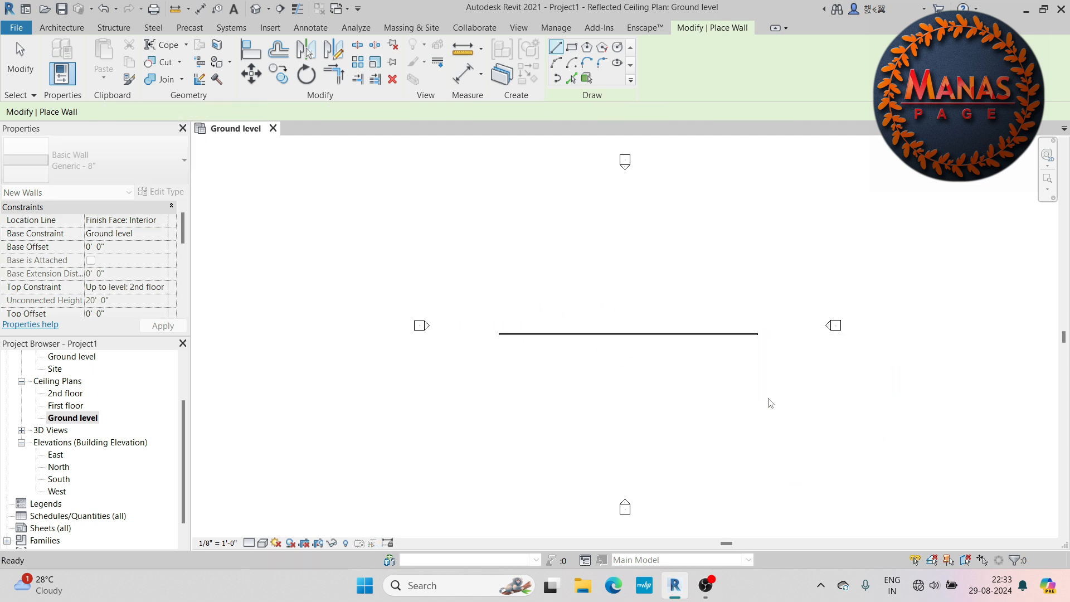
key("Escape")
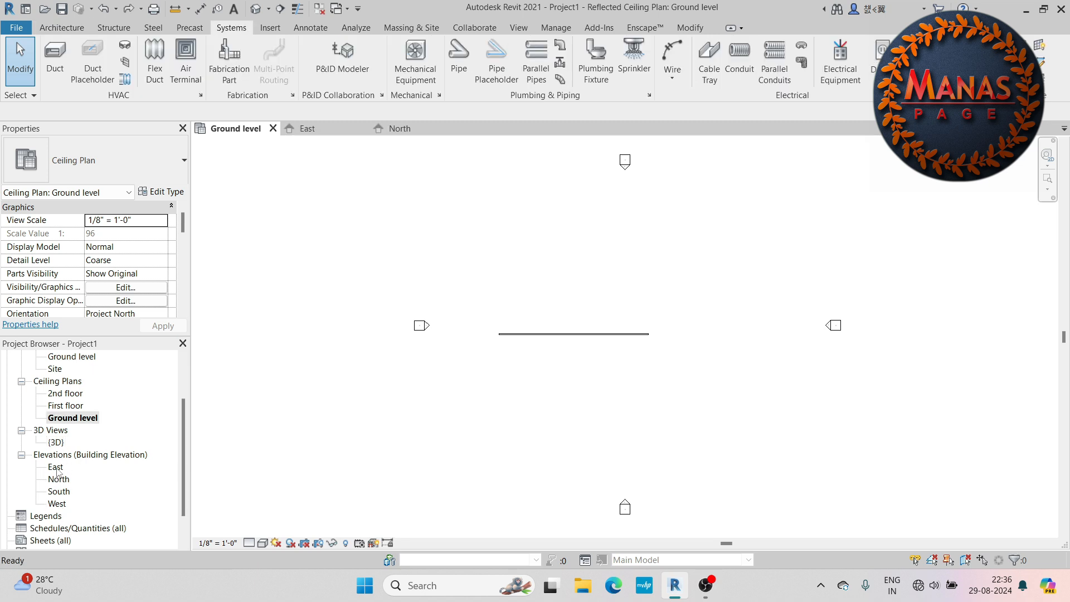
Step: Check in the East elevation how high the drawn wall reaches against the levels
double_click(56, 467)
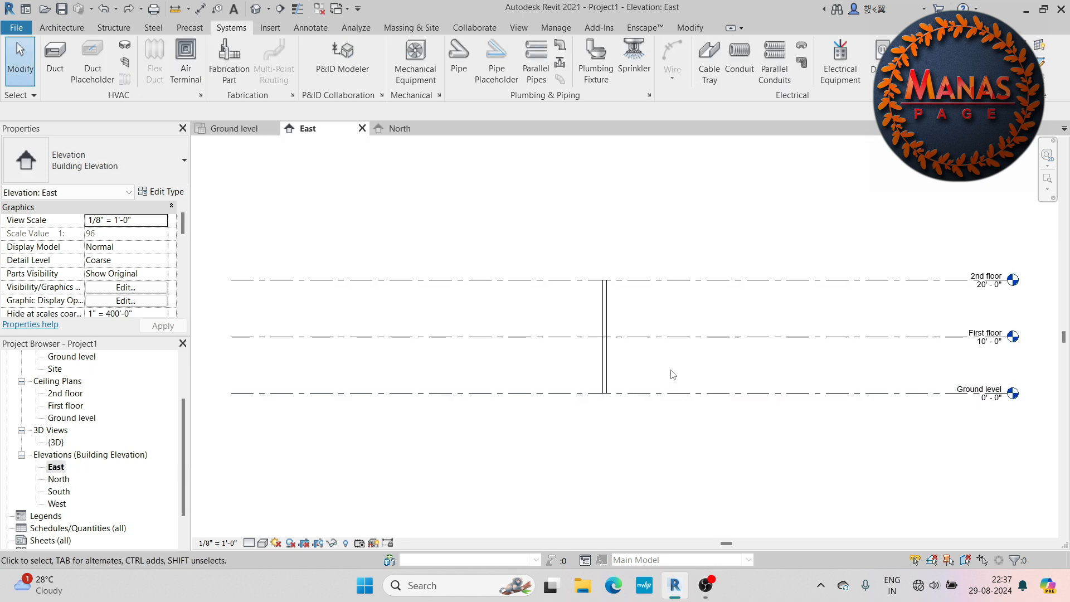
left_click(605, 366)
left_click(674, 370)
left_click(607, 390)
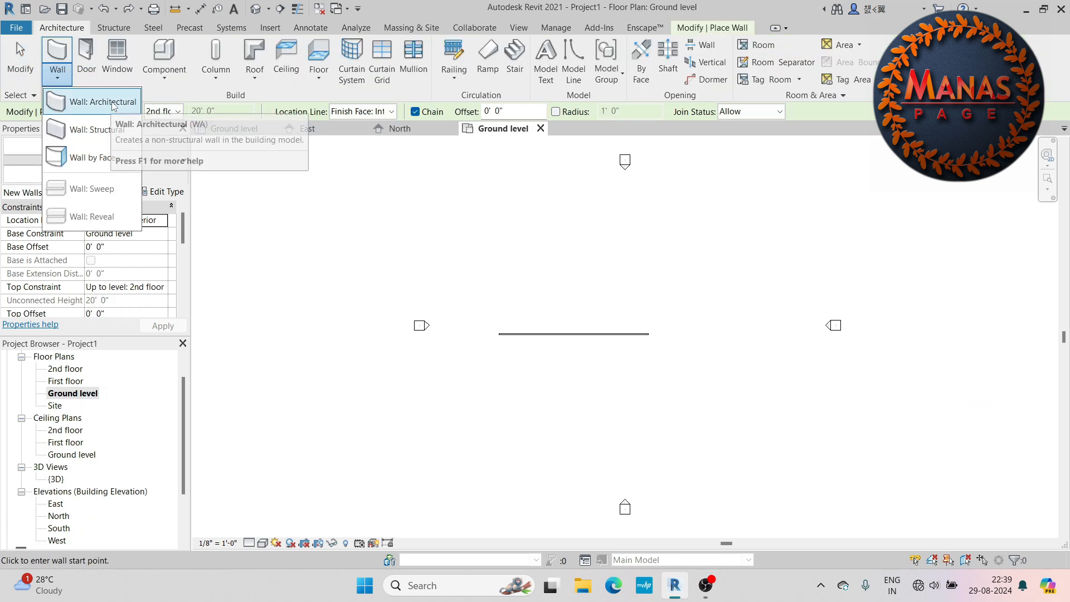
Step: Draw a second horizontal architectural wall about 40' long, east of the first wall in the Ground level plan, with an unconnected height of 22'
left_click(96, 102)
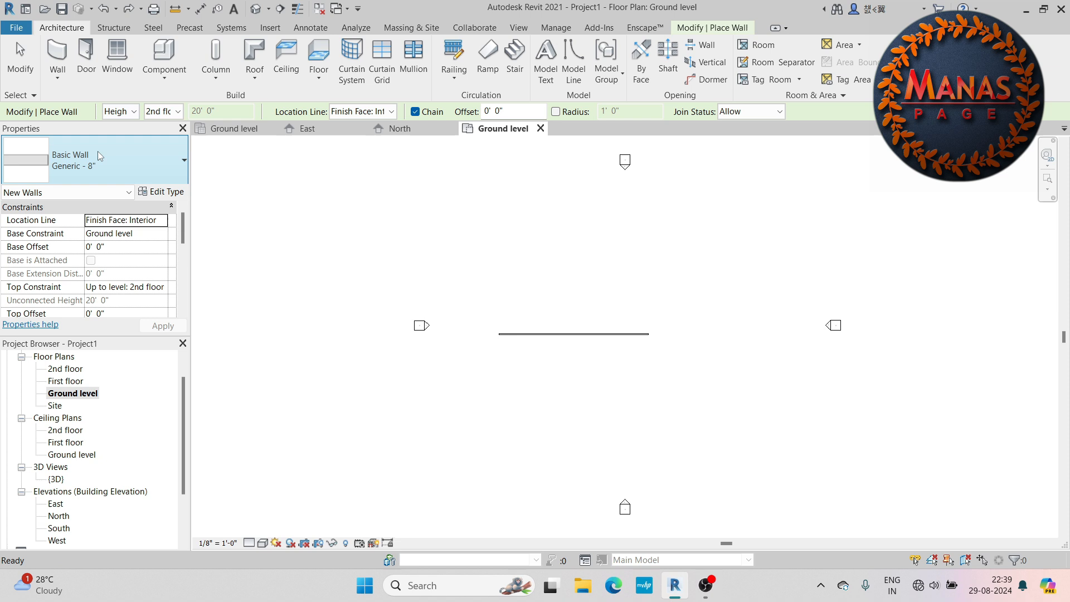
left_click(179, 111)
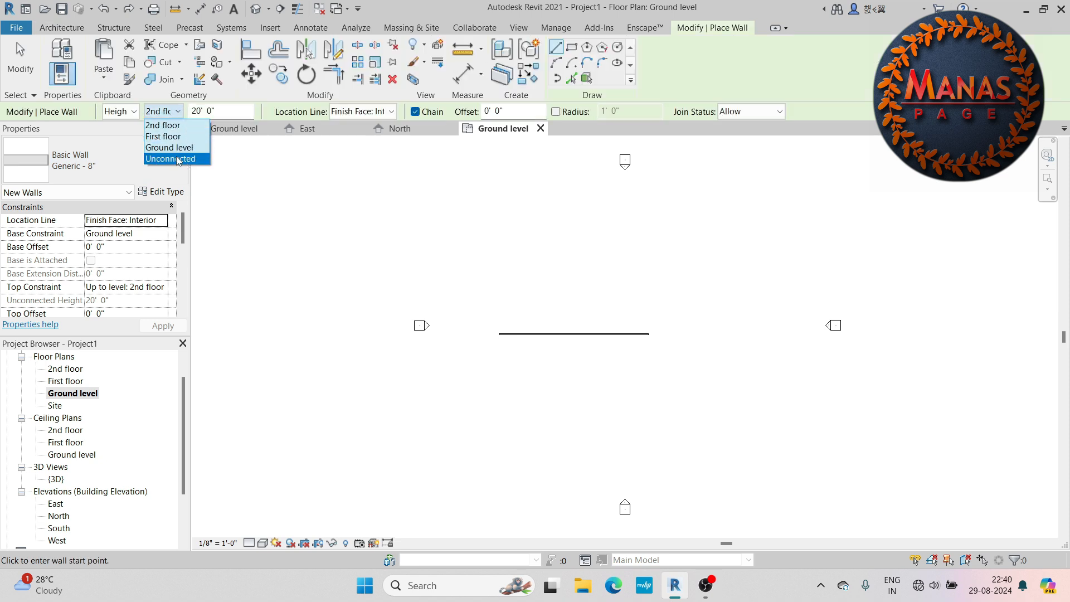
left_click(176, 159)
left_click(191, 111)
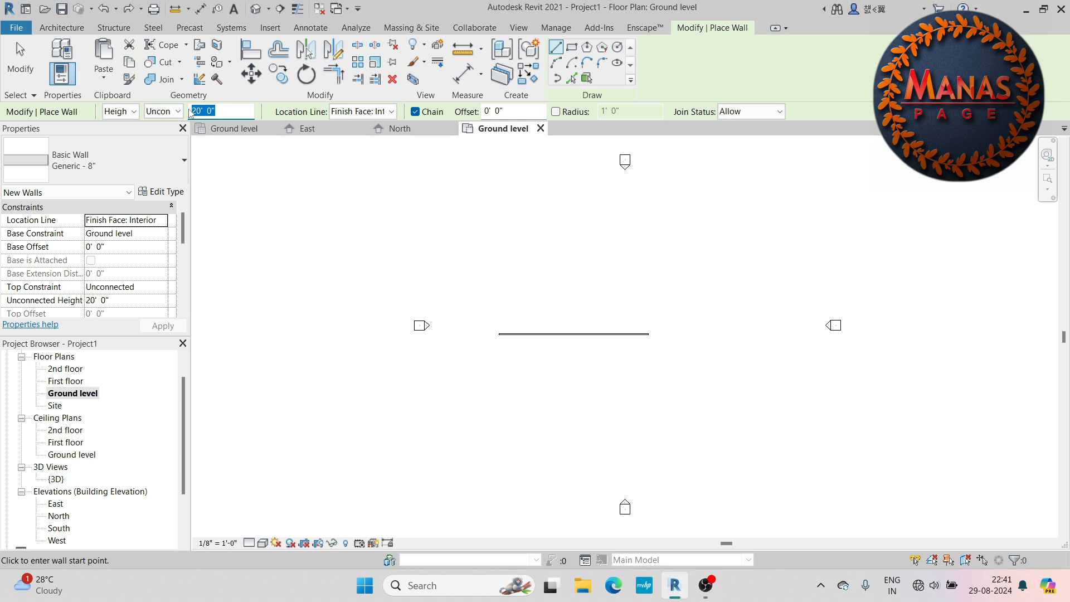
key("BackSpace")
left_click(688, 334)
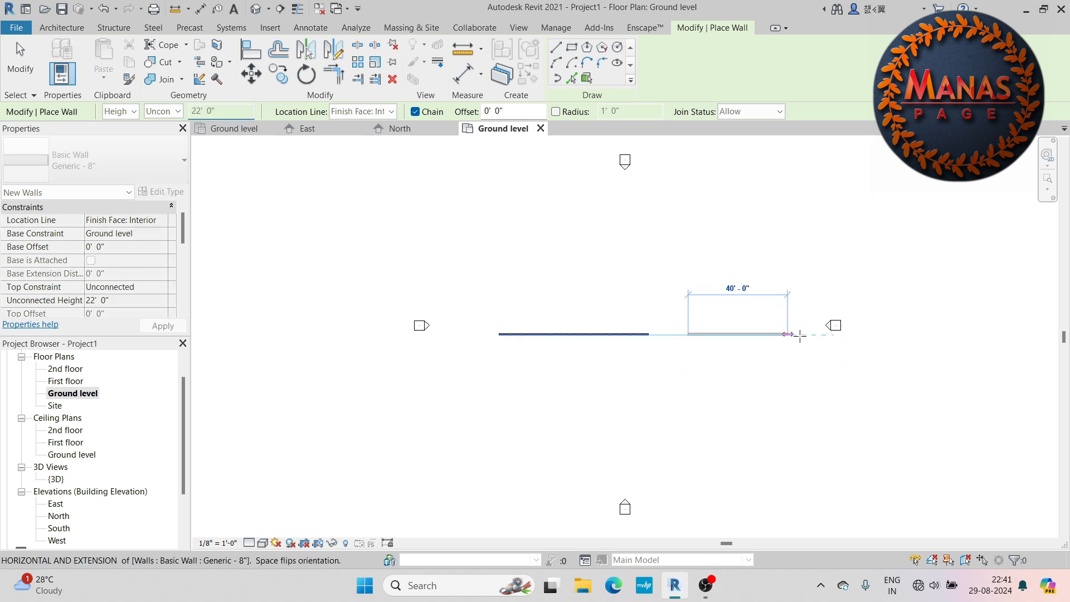
left_click(797, 334)
key("Escape")
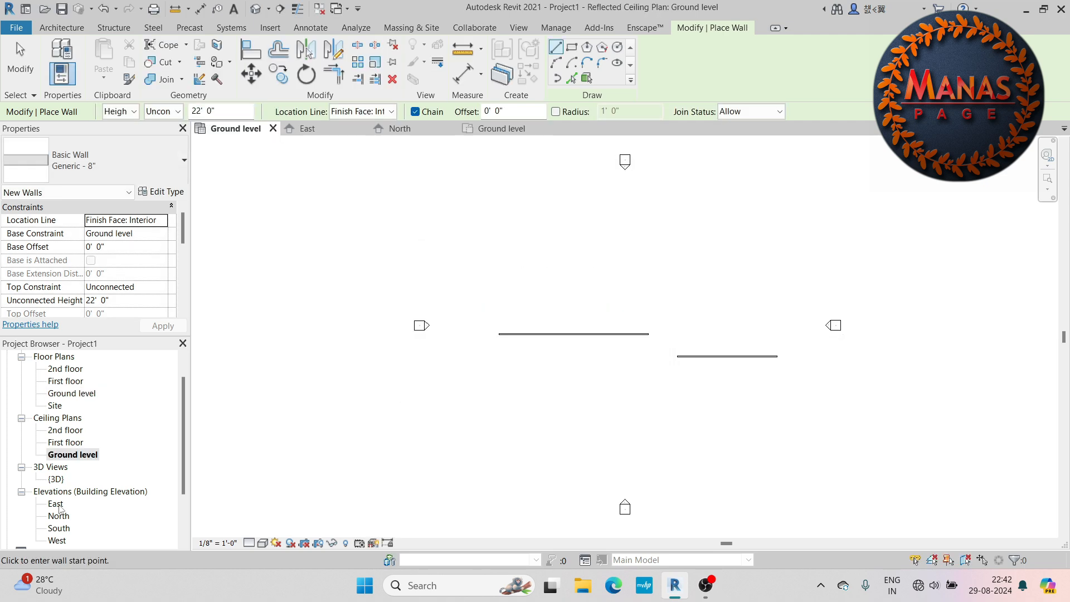
Step: Inspect the unconnected wall's height against the 2nd floor level in the East elevation
double_click(55, 504)
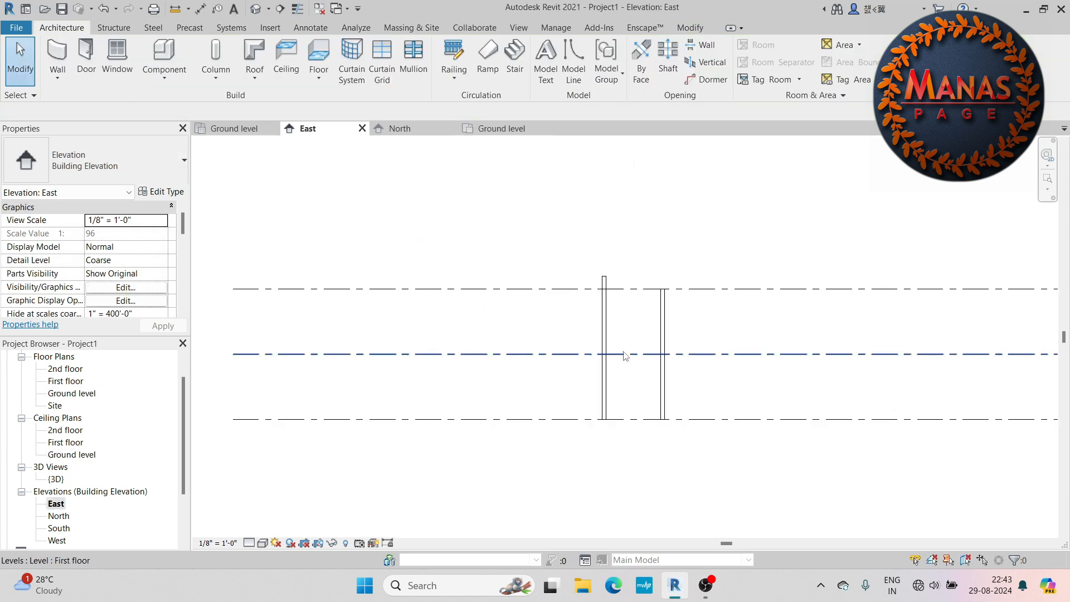
left_click(605, 357)
key("z")
key("f")
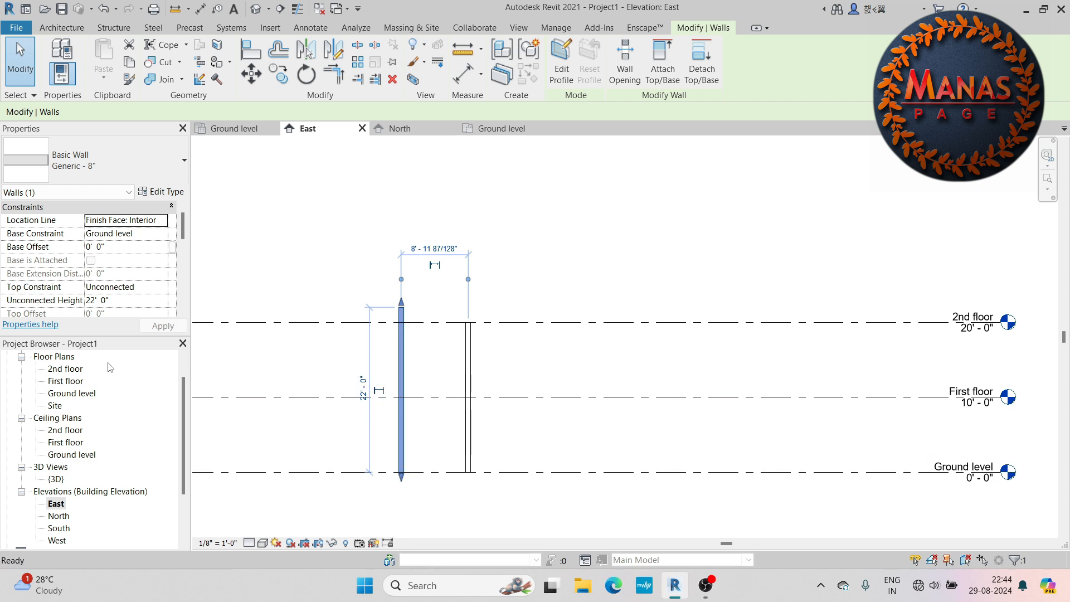
Step: Draw an architectural wall about 32' long southwest of the existing walls in the Ground level floor plan, using Depth instead of Height
double_click(83, 394)
key("w")
key("a")
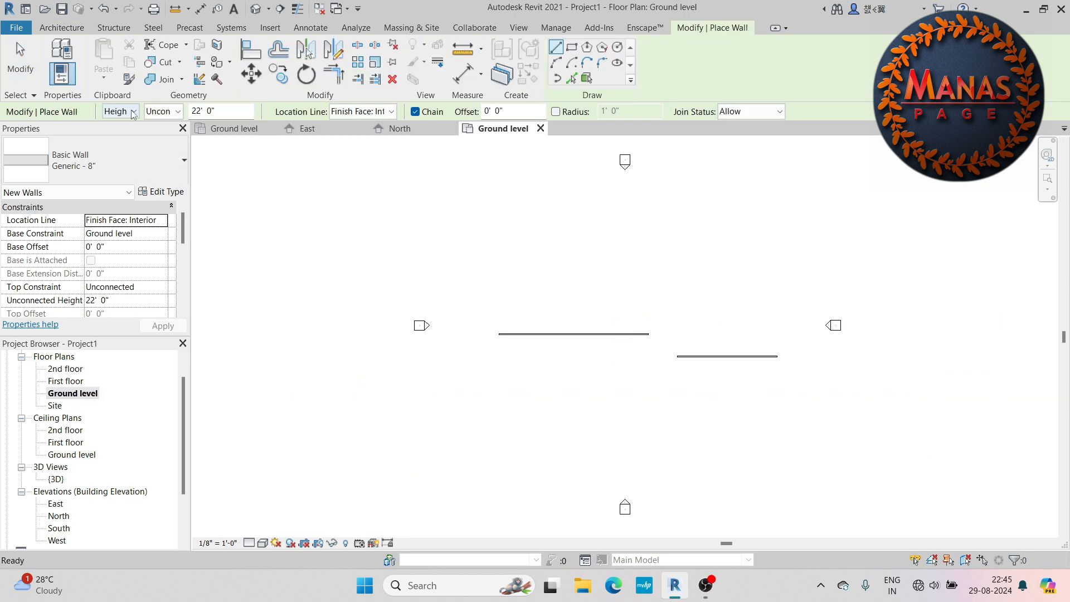
left_click(135, 112)
left_click(123, 126)
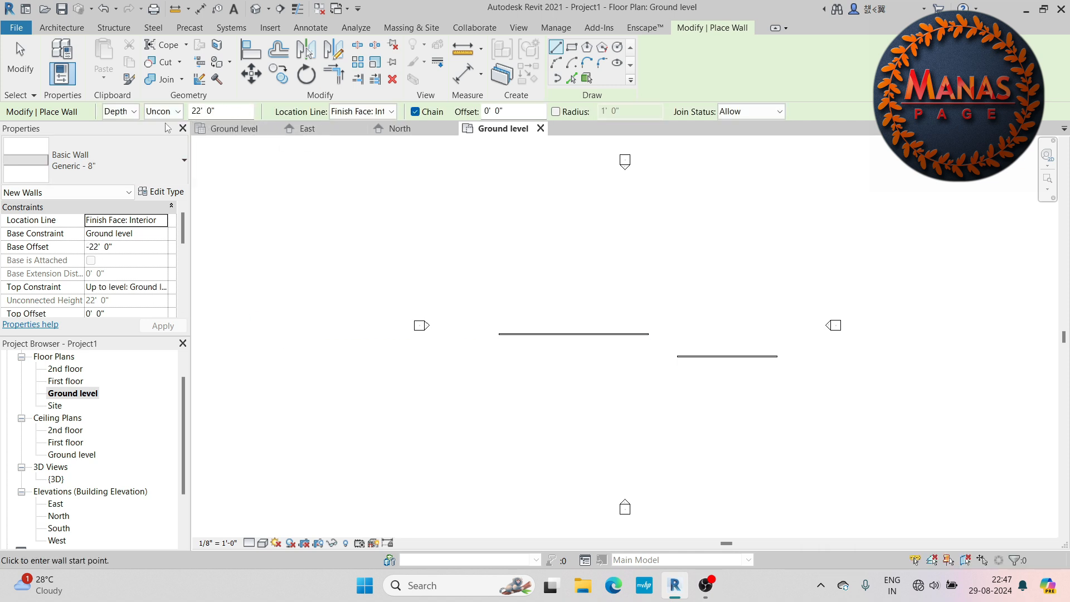
left_click(443, 396)
left_click(521, 394)
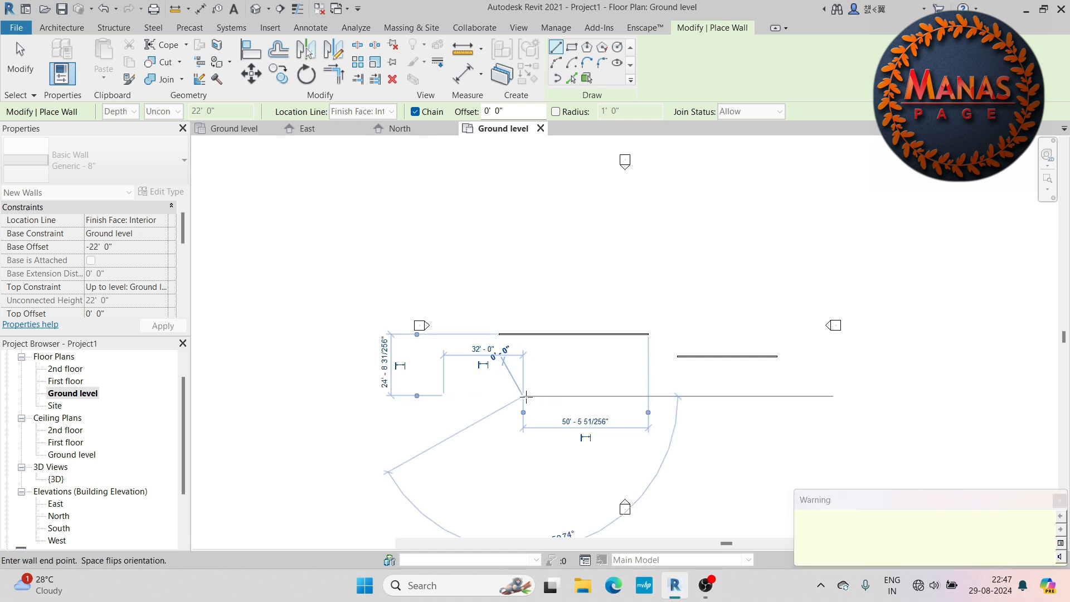
key("Escape")
key("Escape")
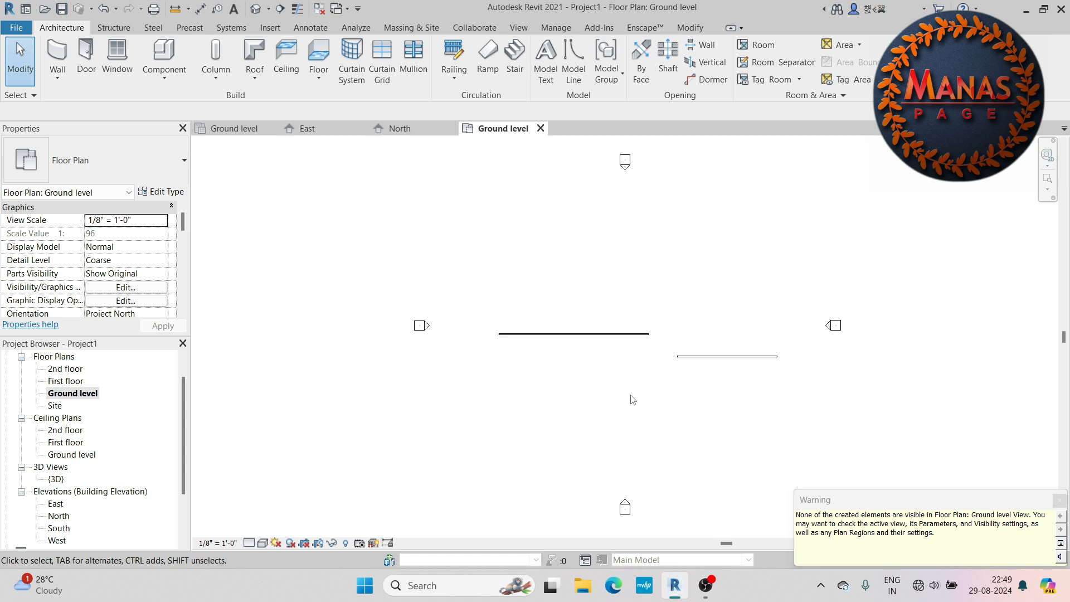
Step: Open the East elevation to check how the Depth wall extends from the Ground level
double_click(56, 504)
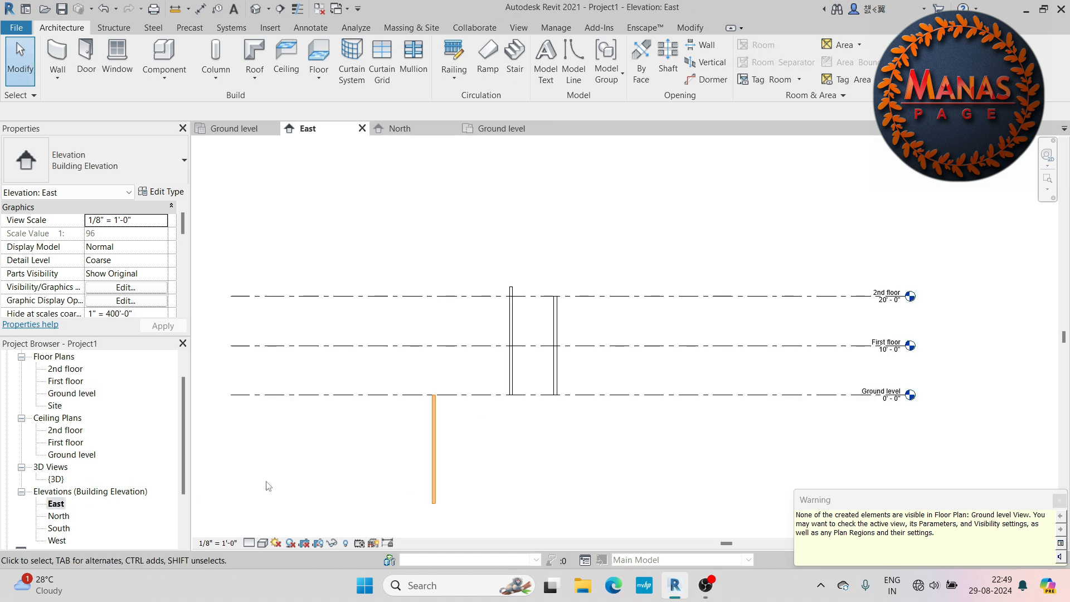
Step: Delete the Depth wall below the Ground level in the East elevation and return to the Ground level floor plan
left_click(438, 454)
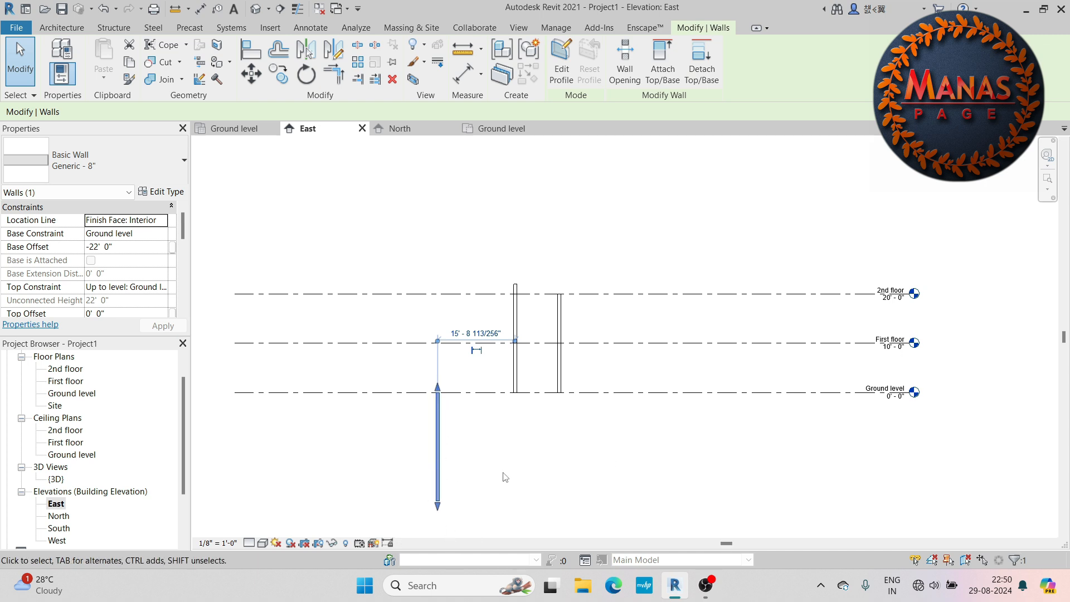
key("Delete")
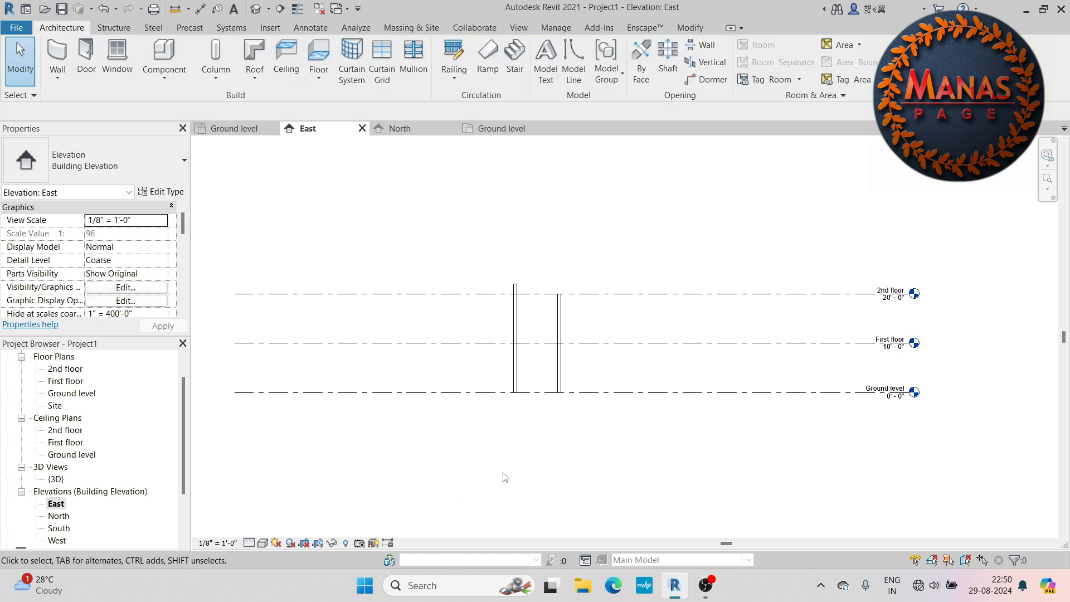
double_click(71, 393)
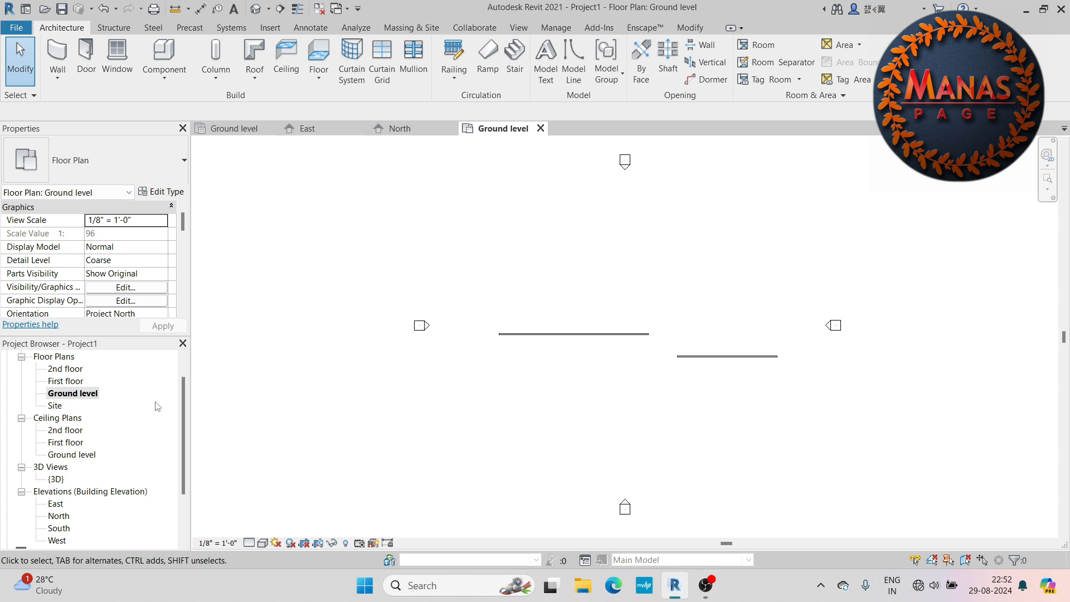
Step: Draw three separate horizontal architectural walls north of the existing walls with Chain disabled, the middle one about 36' long
left_click(57, 78)
left_click(112, 109)
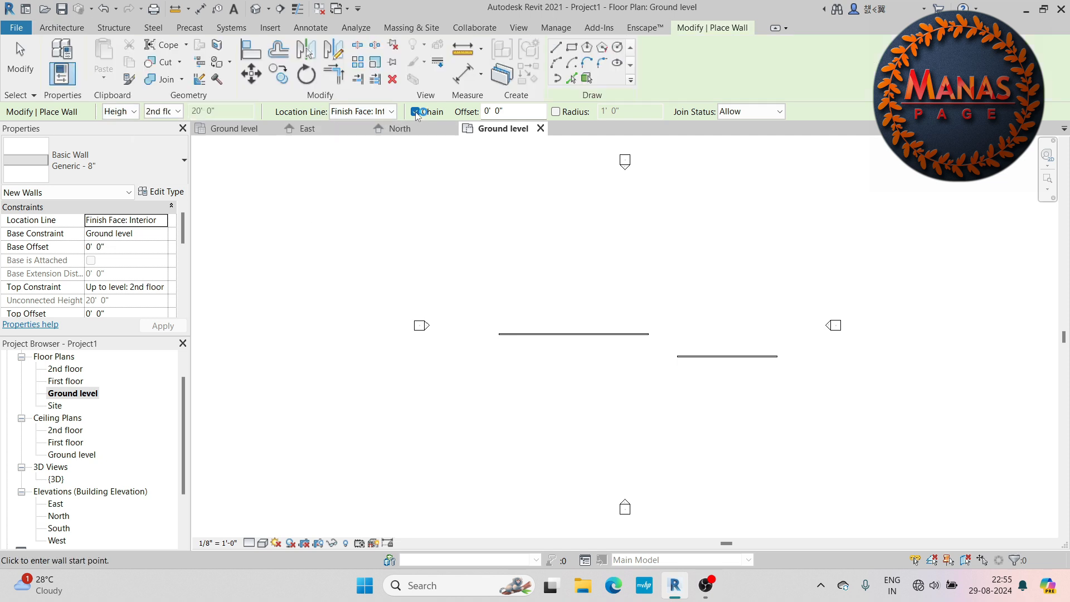
left_click(415, 112)
left_click(408, 263)
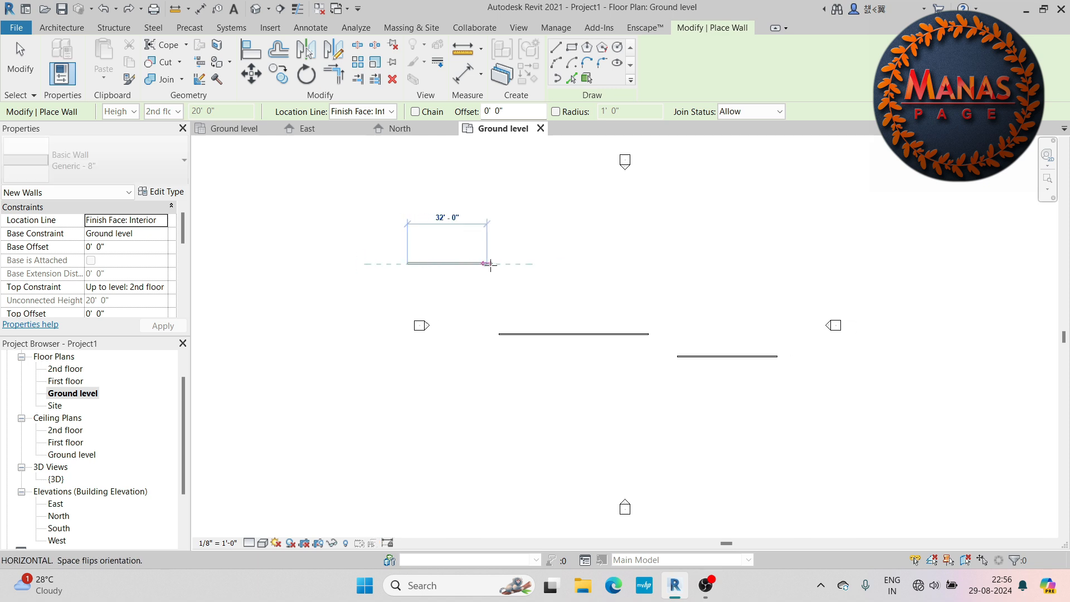
left_click(499, 263)
left_click(578, 255)
left_click(667, 256)
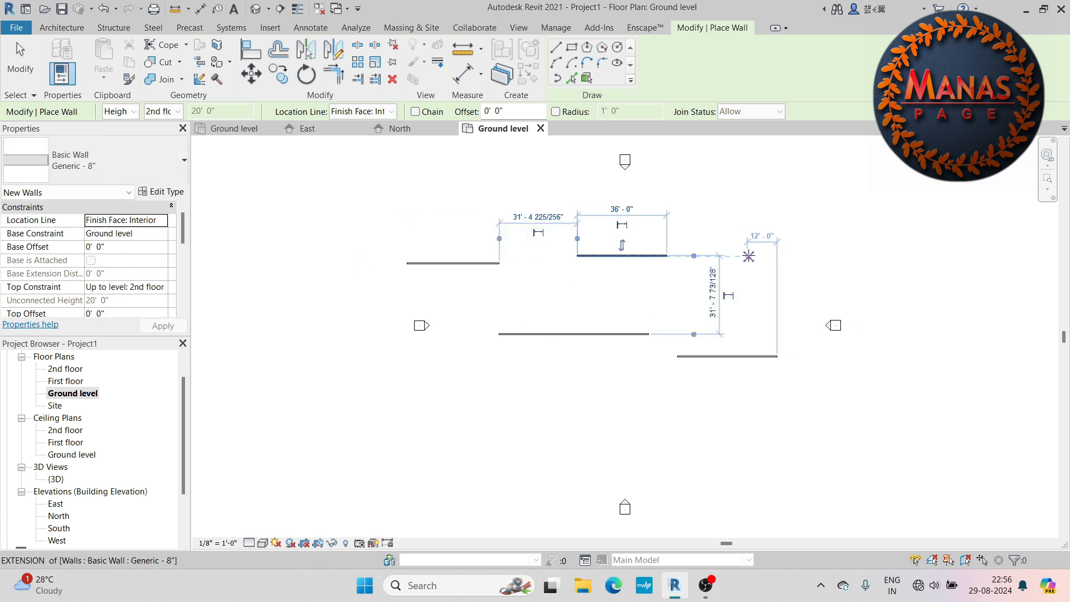
left_click(747, 256)
left_click(847, 256)
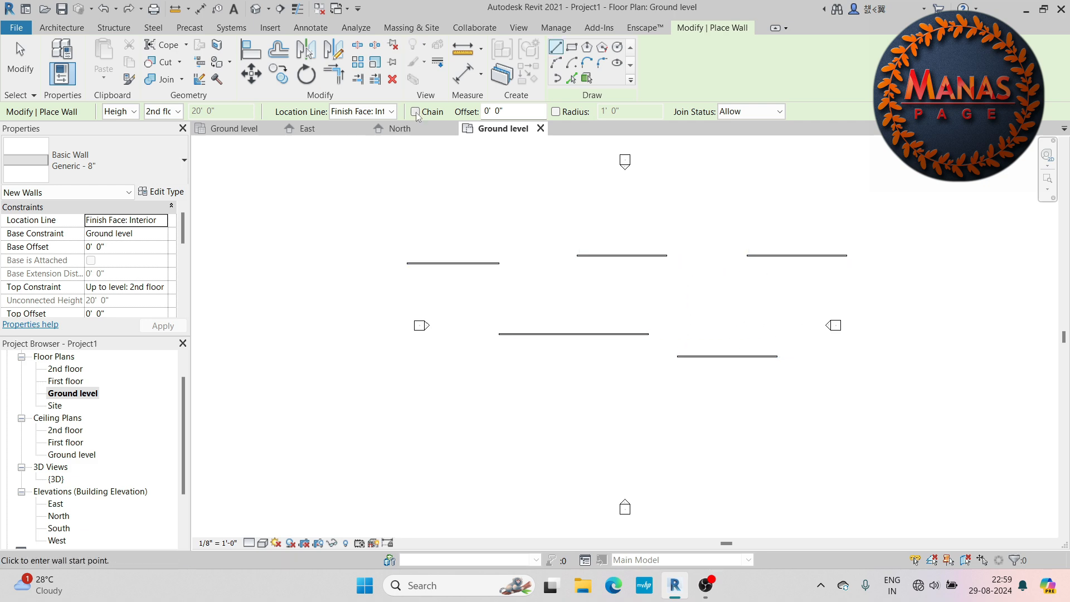
Step: Draw three connected walls with Chain enabled, the first about 56' long, and remove the newly drawn walls
left_click(416, 112)
left_click(605, 302)
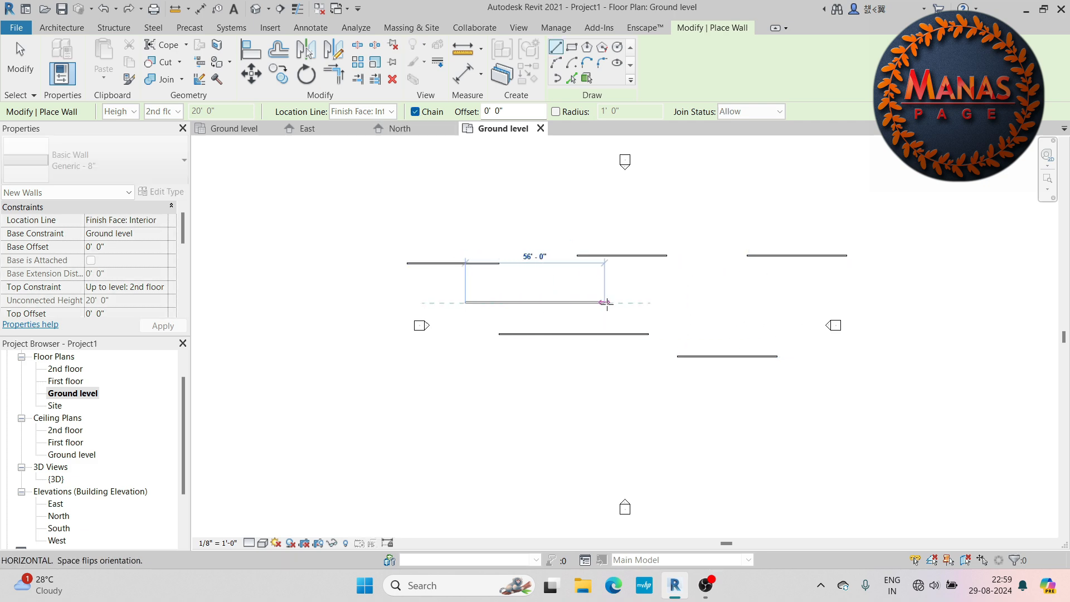
left_click(706, 220)
left_click(814, 221)
key("Escape")
key("Escape")
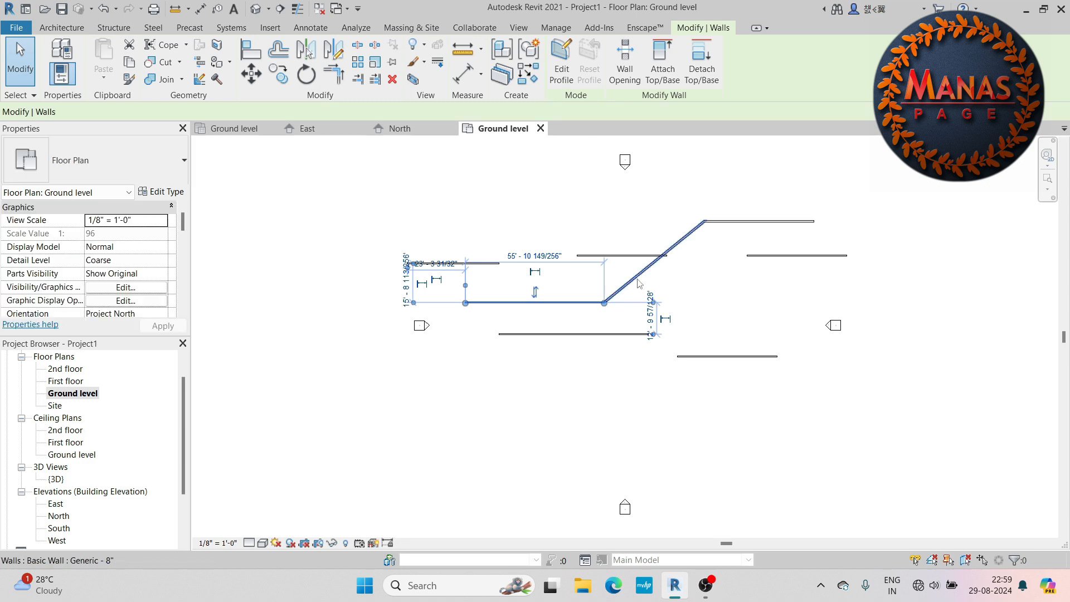
left_click(758, 221)
Step: Draw a horizontal architectural wall with a 5' offset north of the existing walls, starting in line with the first wall's west end
key("w")
key("a")
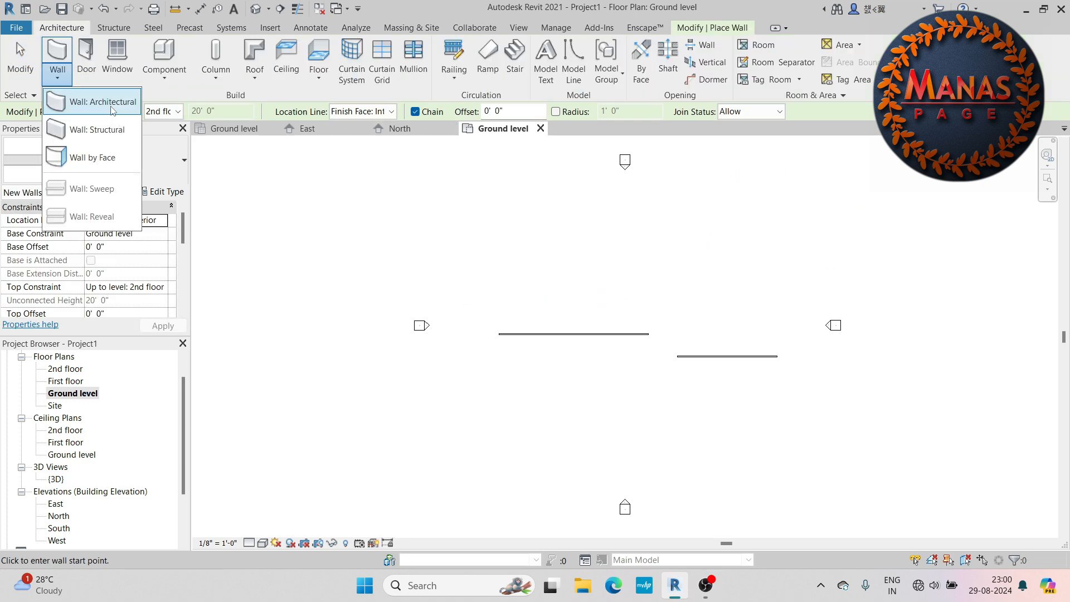
left_click(108, 100)
left_click(516, 111)
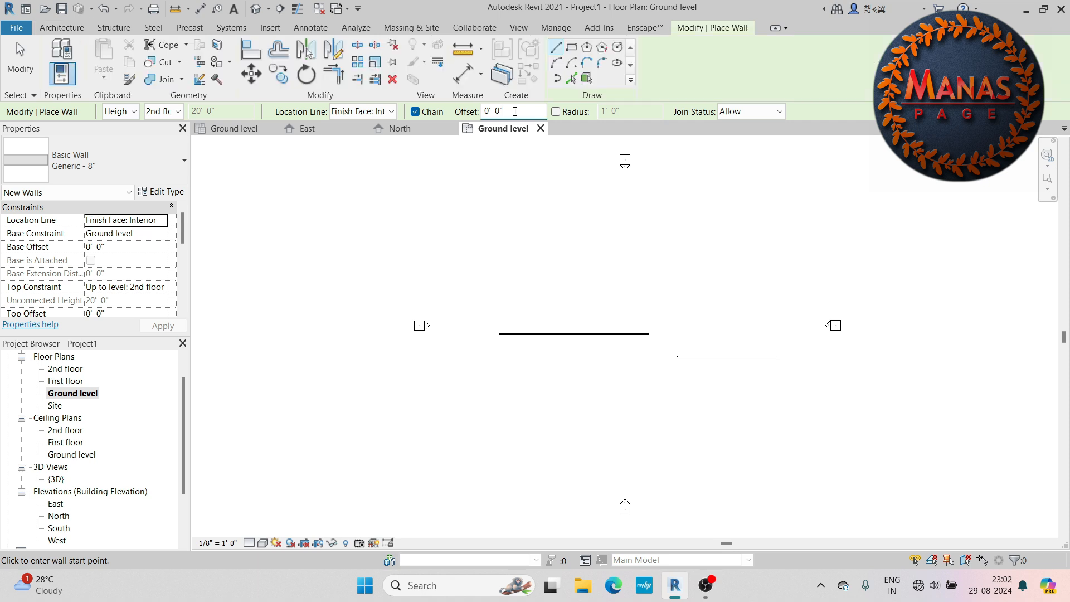
key("BackSpace")
key("BackSpace")
key("BackSpace")
key("BackSpace")
key("BackSpace")
key("BackSpace")
left_click(500, 266)
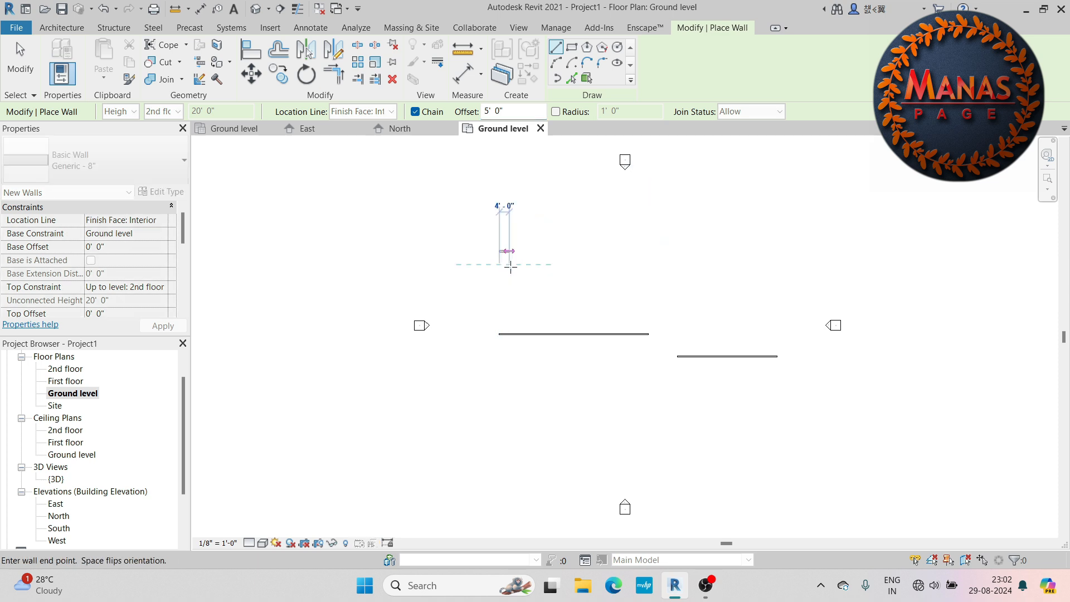
Step: Set the wall offset to 10' and trace the first wall end to end to draw a parallel 60' wall north of it
scroll(548, 265, "up", 3)
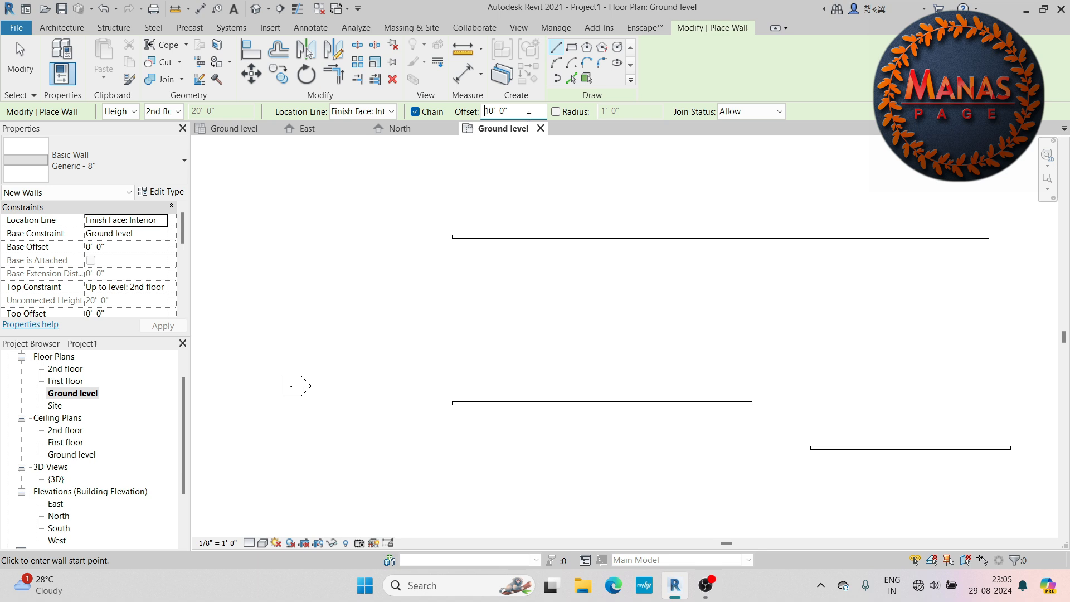
scroll(462, 397, "up", 1)
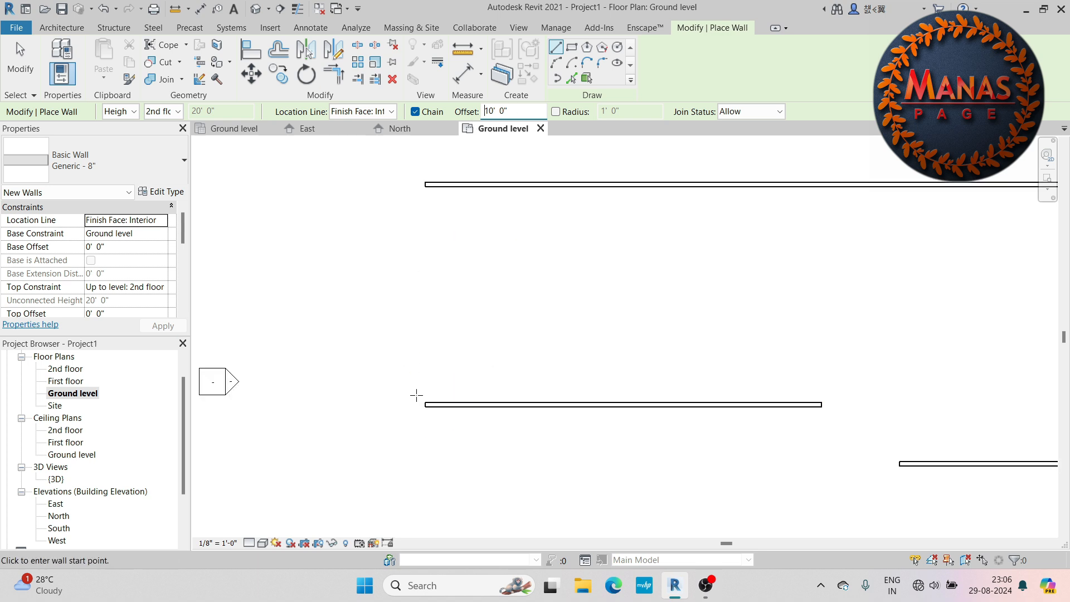
scroll(416, 404, "down", 1)
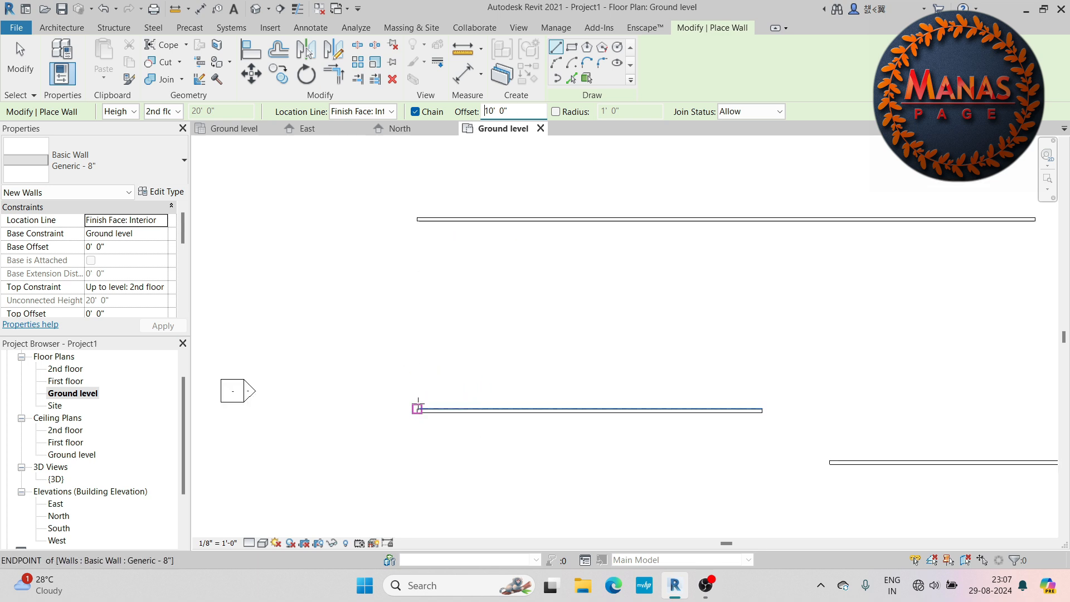
left_click(417, 409)
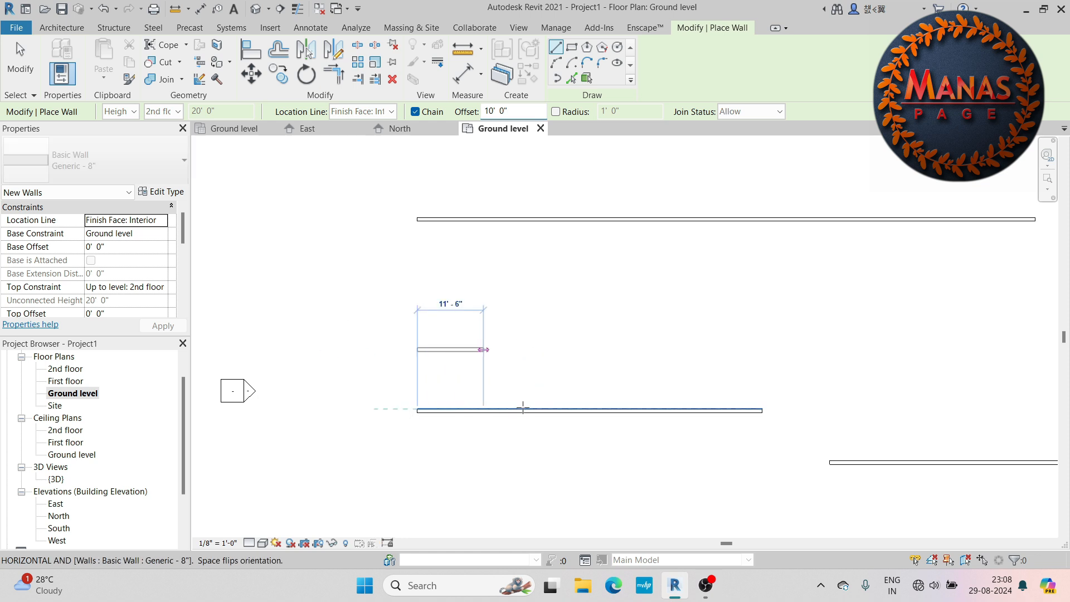
left_click(761, 410)
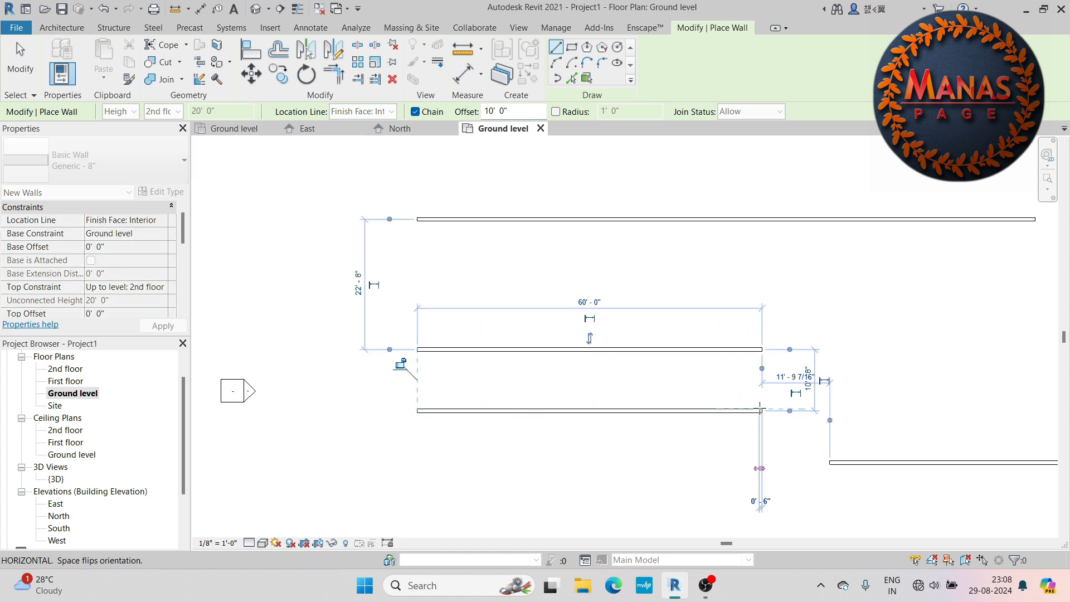
key("Escape")
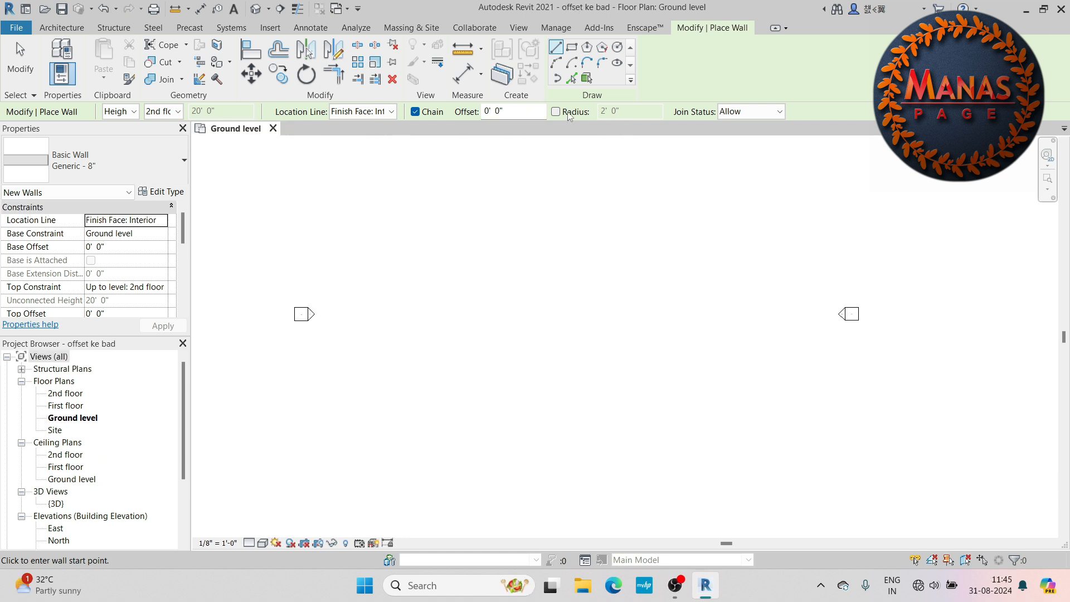
Step: Enable Radius at 2' and draw a chain of connected walls with rounded corners in the Ground level plan
left_click(556, 112)
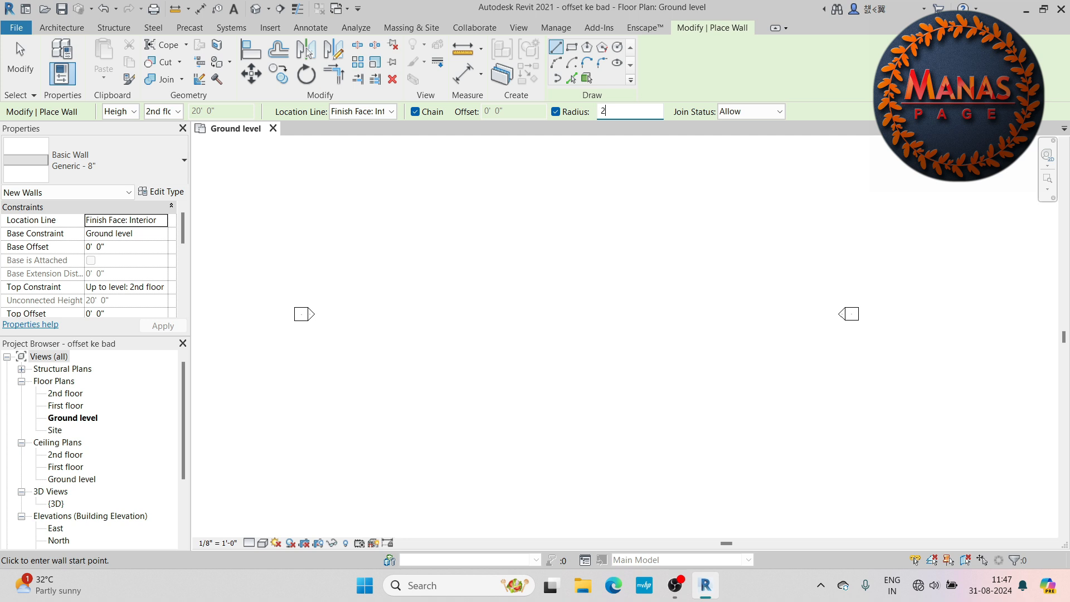
left_click(361, 314)
left_click(509, 314)
left_click(594, 315)
left_click(705, 226)
left_click(535, 152)
left_click(500, 270)
left_click(431, 249)
key("Escape")
key("Escape")
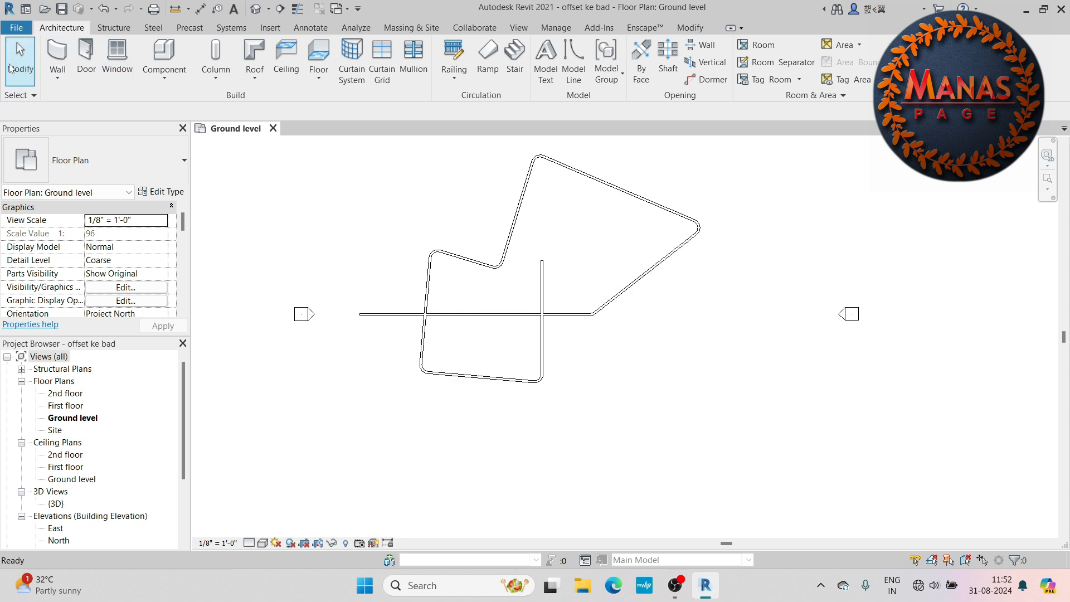
Step: Delete all the rounded-corner walls from the Ground level plan
left_click_drag(334, 140, 729, 432)
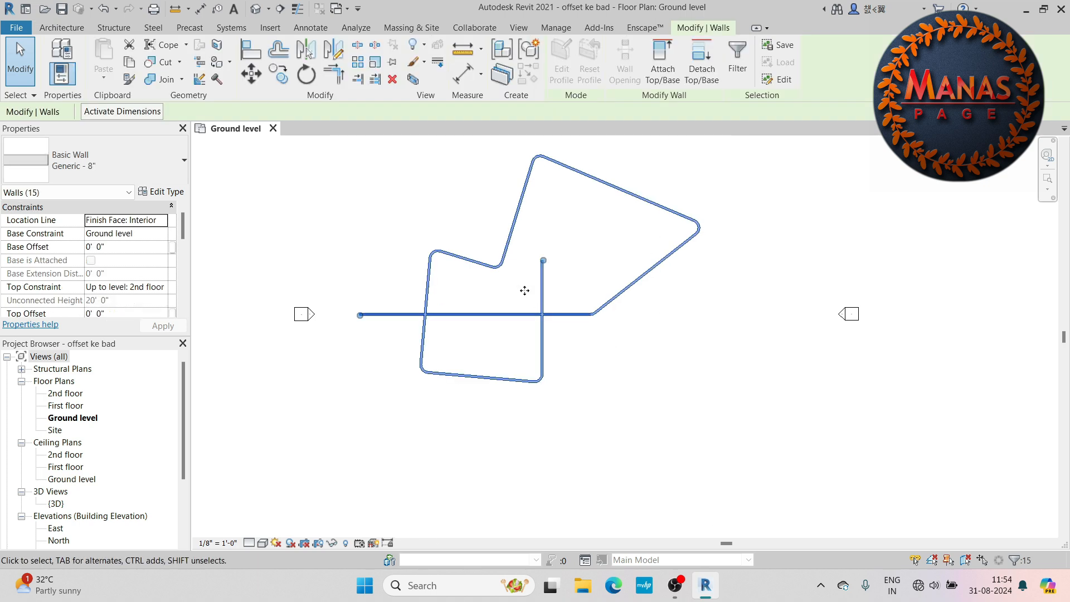
middle_click_drag(619, 265, 595, 268)
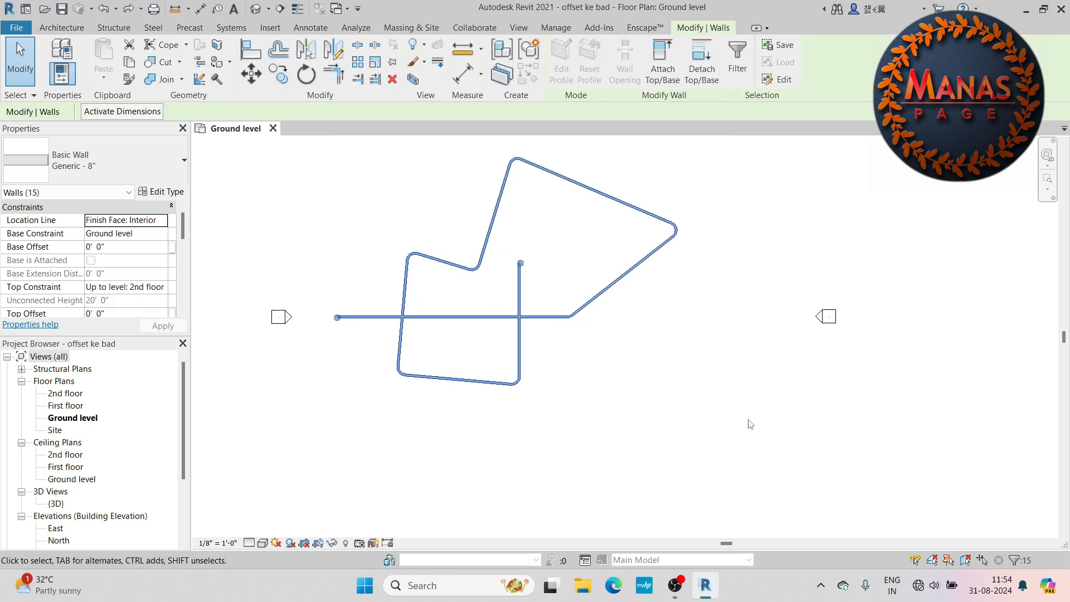
key("Delete")
Step: Draw a zigzag chain of six architectural walls with Join Status set to Disallow and zoom in on their corners
key("w")
key("a")
scroll(674, 285, "down", 1)
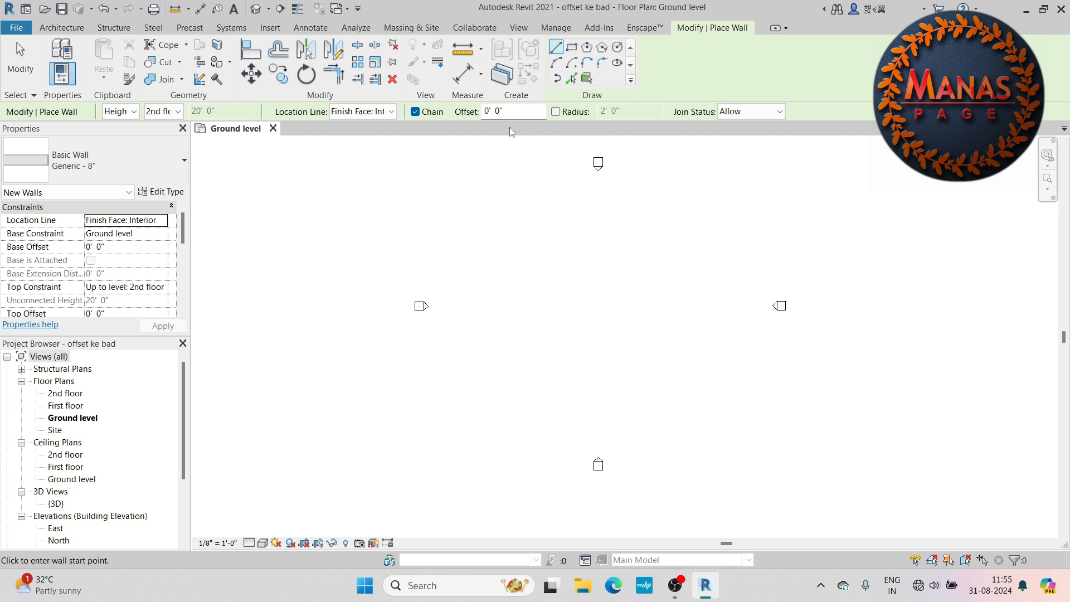
left_click(746, 112)
left_click(741, 134)
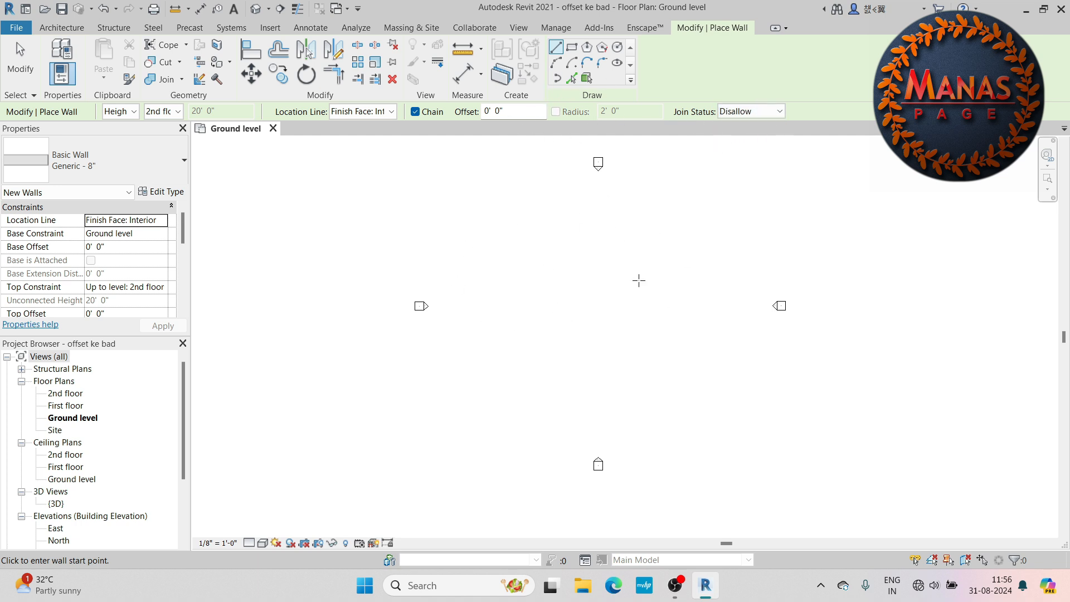
scroll(488, 326, "up", 1)
left_click(489, 324)
left_click(589, 325)
left_click(670, 269)
left_click(576, 215)
left_click(504, 264)
left_click(580, 285)
left_click(529, 368)
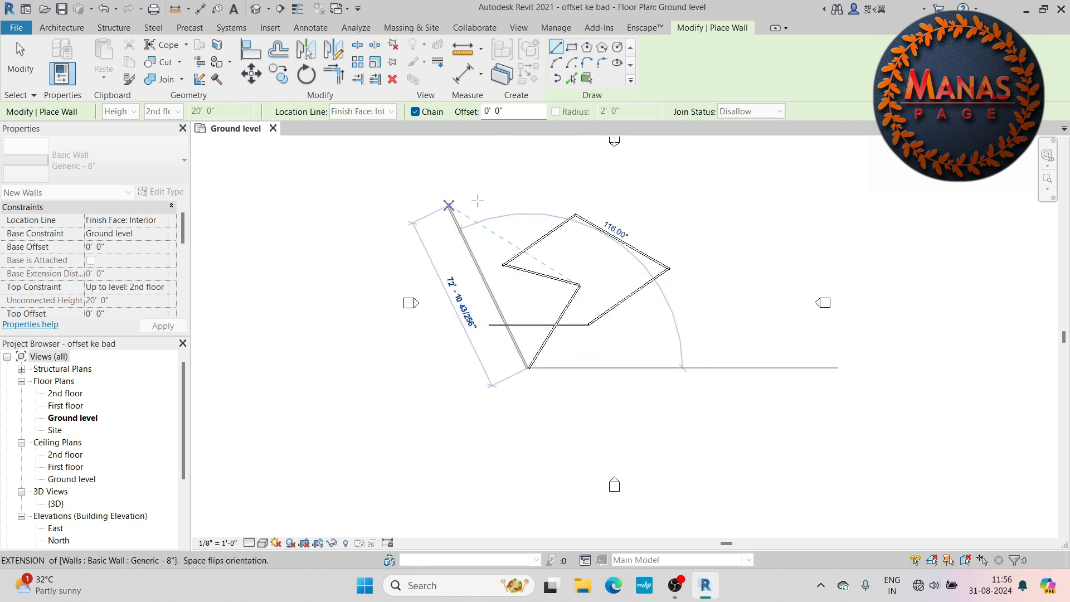
key("Escape")
key("Escape")
scroll(556, 260, "up", 3)
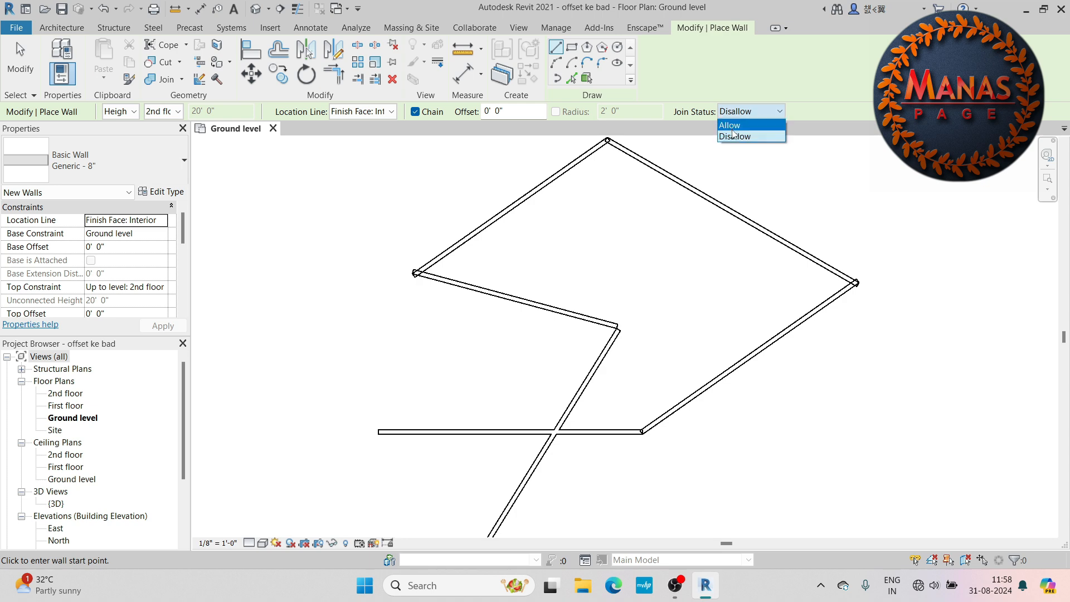
Step: Set Join Status to Allow and draw connected walls with location line Finish Face: Exterior, including an east segment about 24' long
left_click(736, 126)
scroll(372, 179, "down", 1)
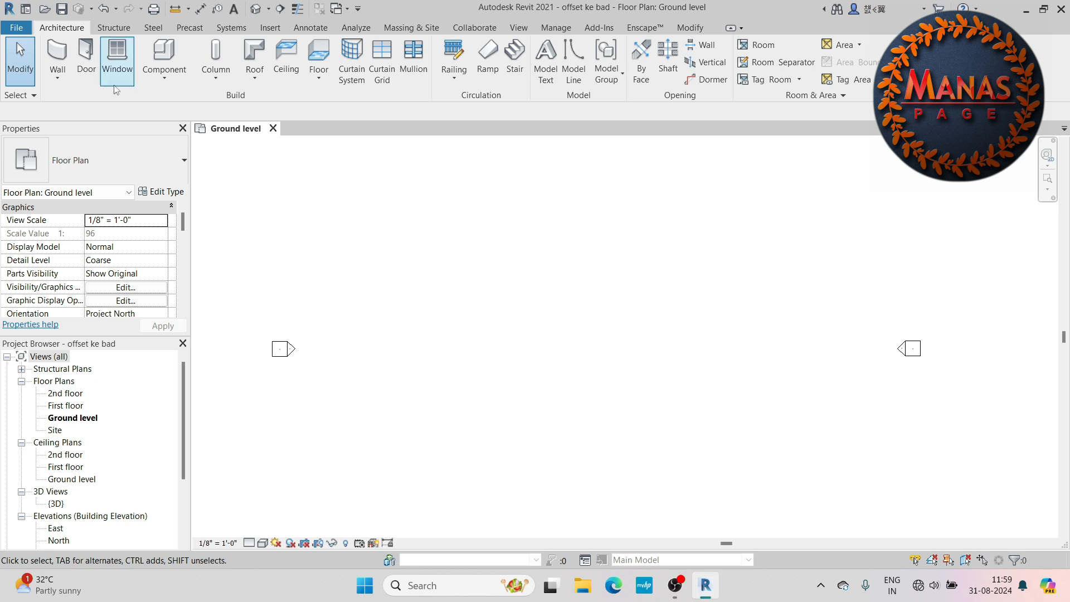
key("w")
key("a")
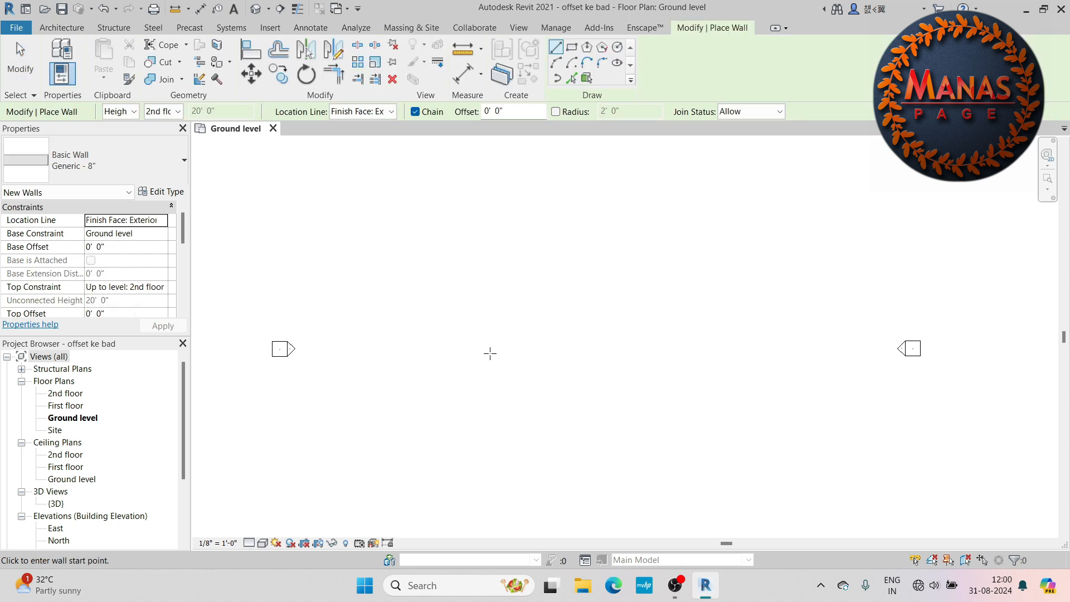
left_click(394, 353)
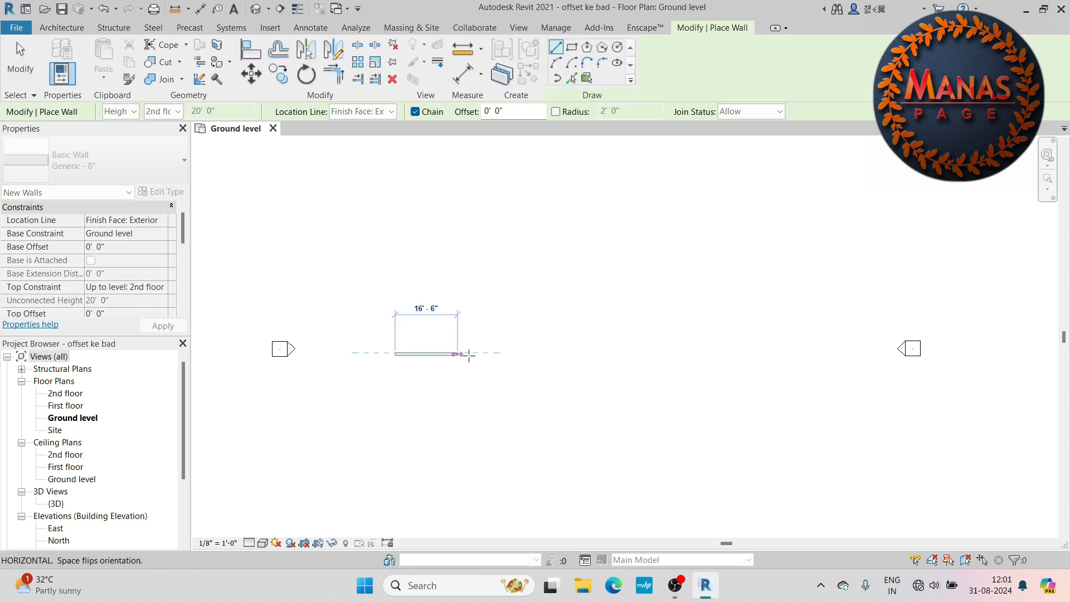
left_click(645, 353)
left_click(717, 352)
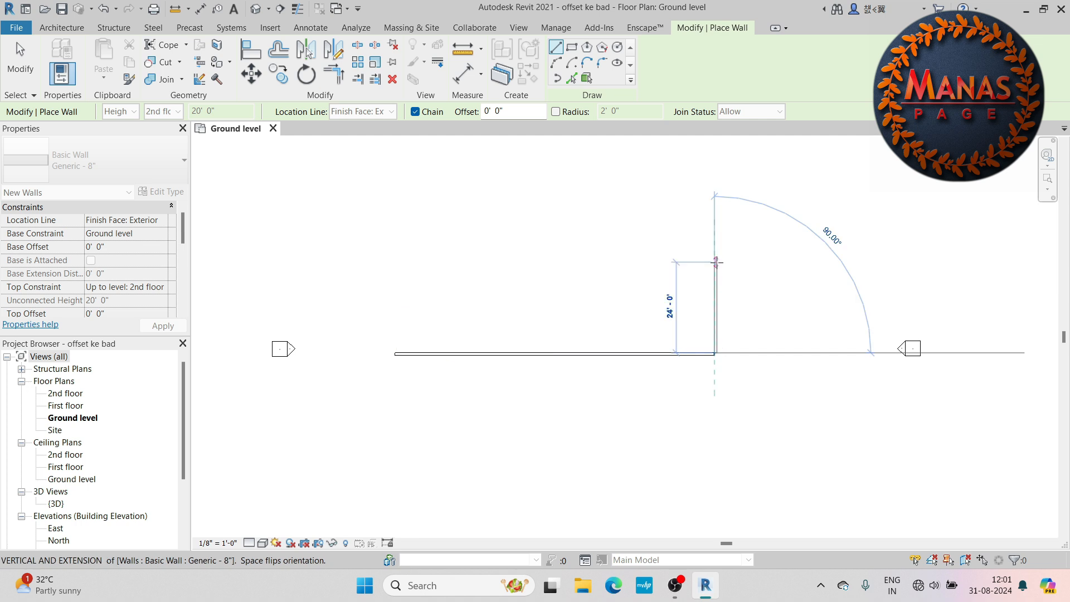
left_click(717, 260)
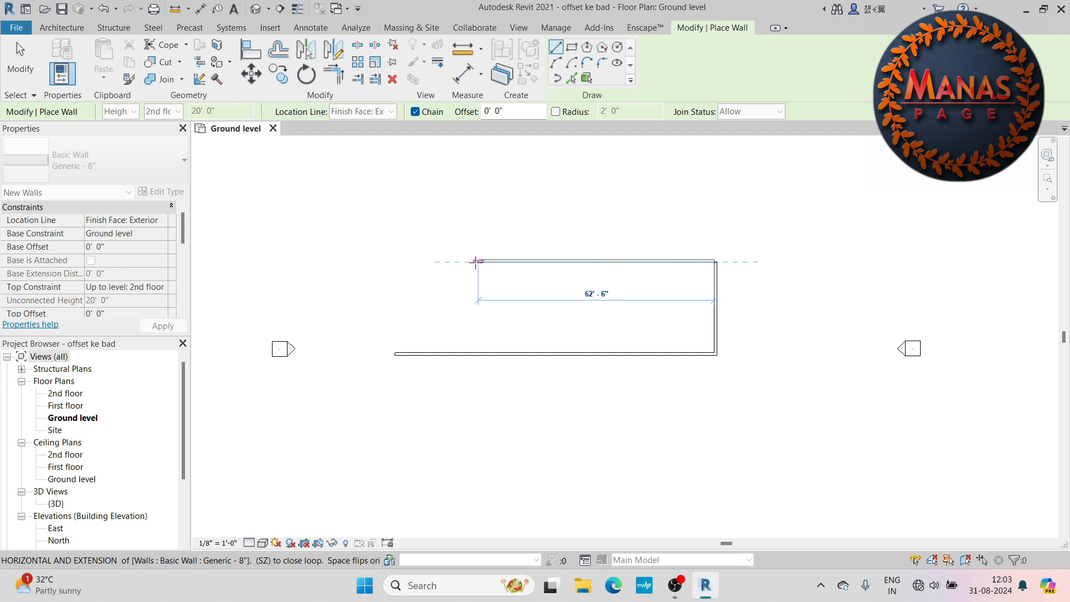
left_click(460, 261)
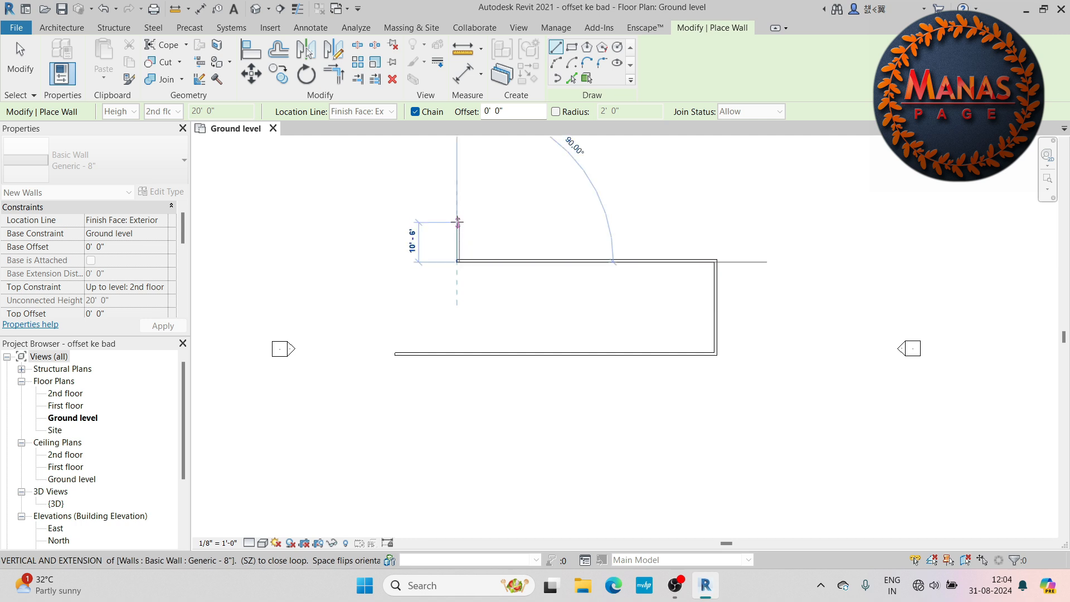
left_click(457, 166)
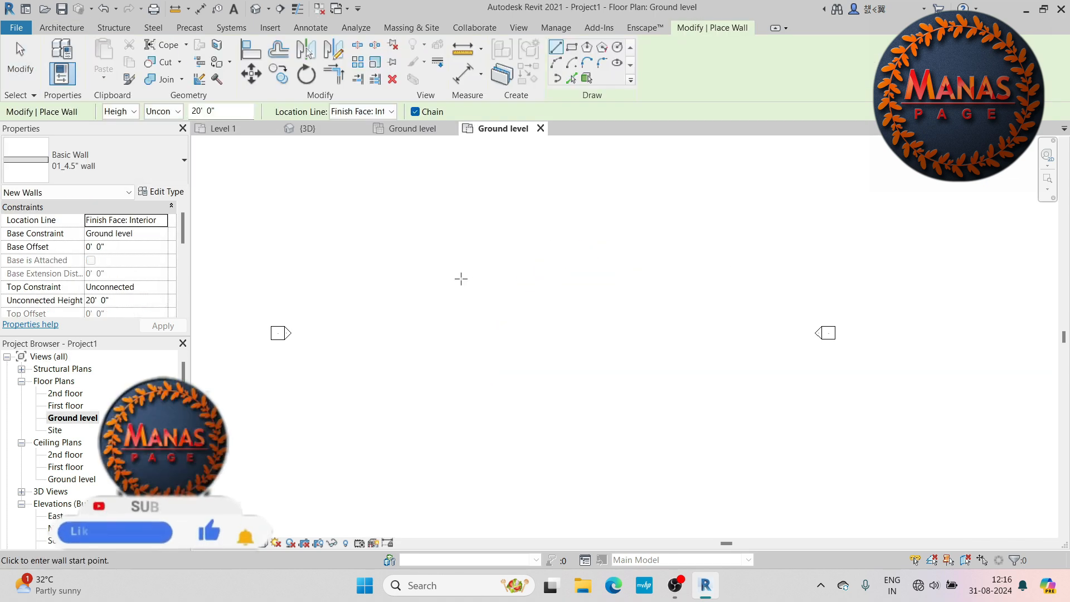
Step: Draw a 20' west wall and a connected 12'6" south wall with location line Finish Face: Interior in the Ground level plan
left_click(470, 260)
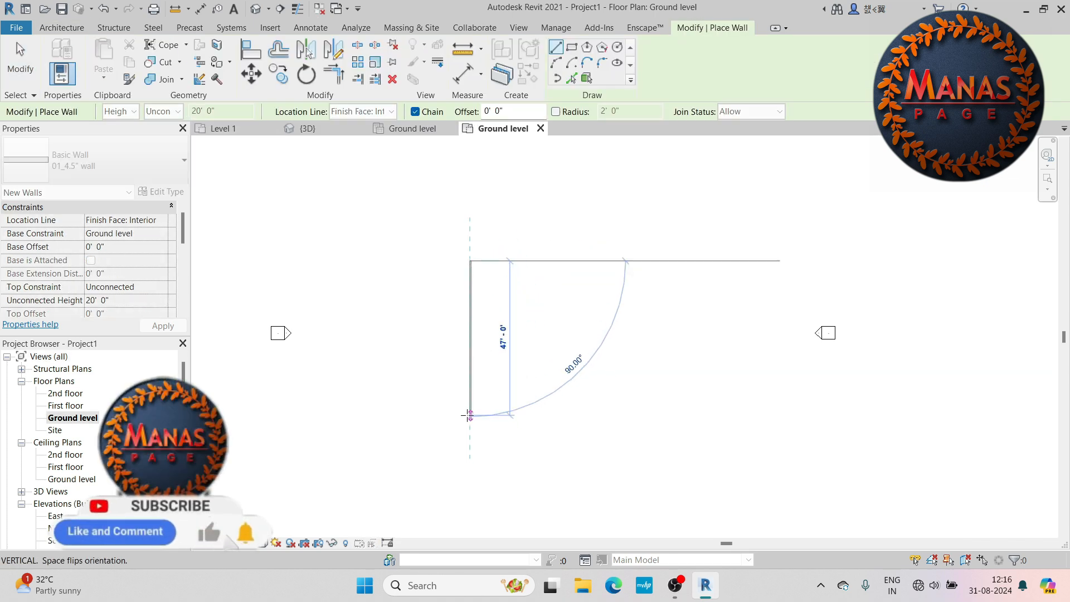
type("20")
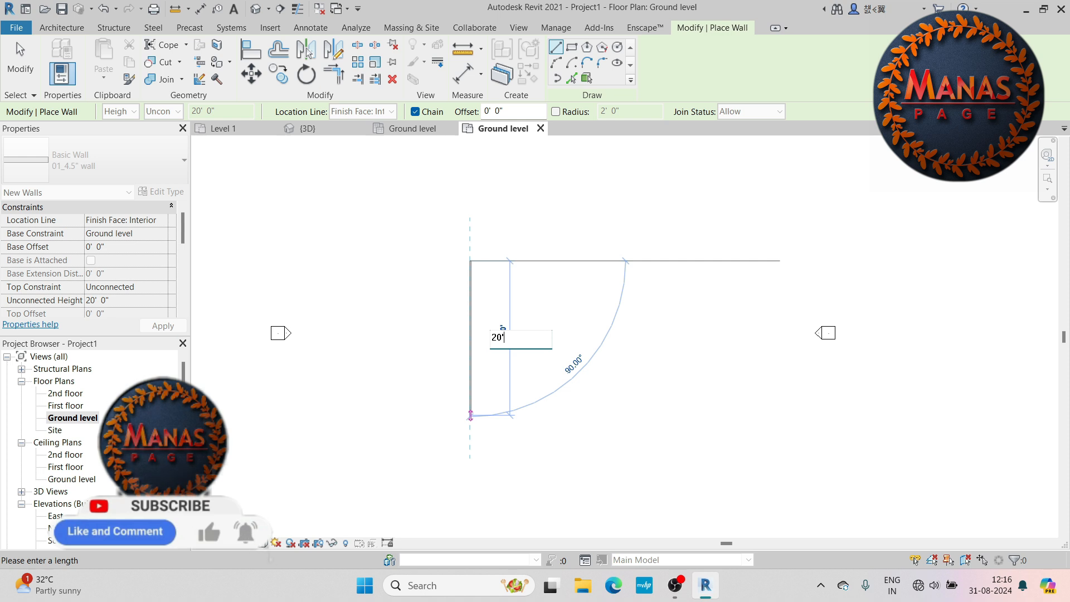
key("Return")
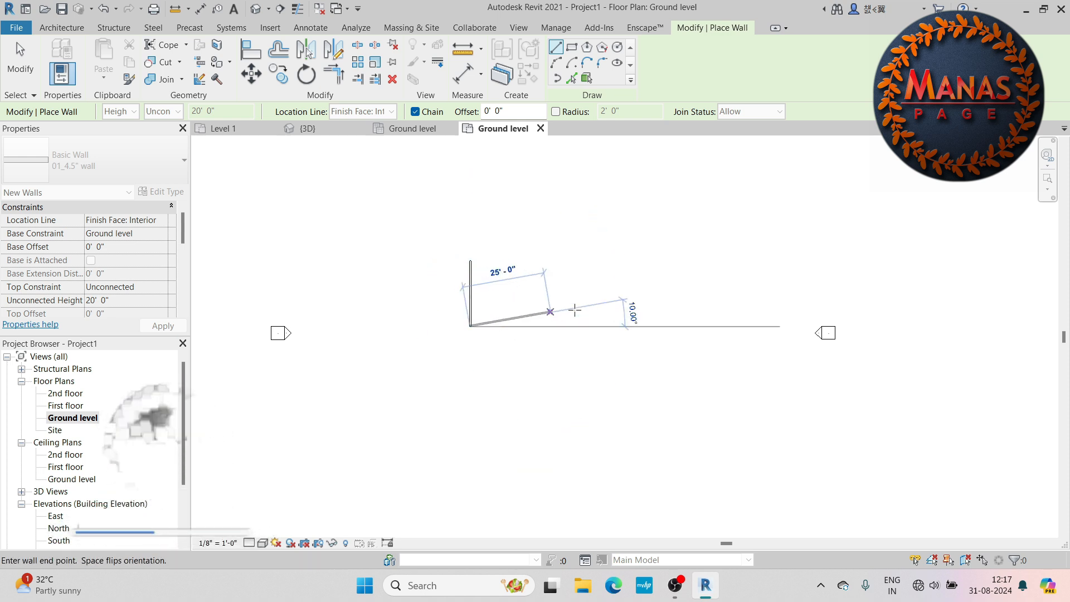
type("12")
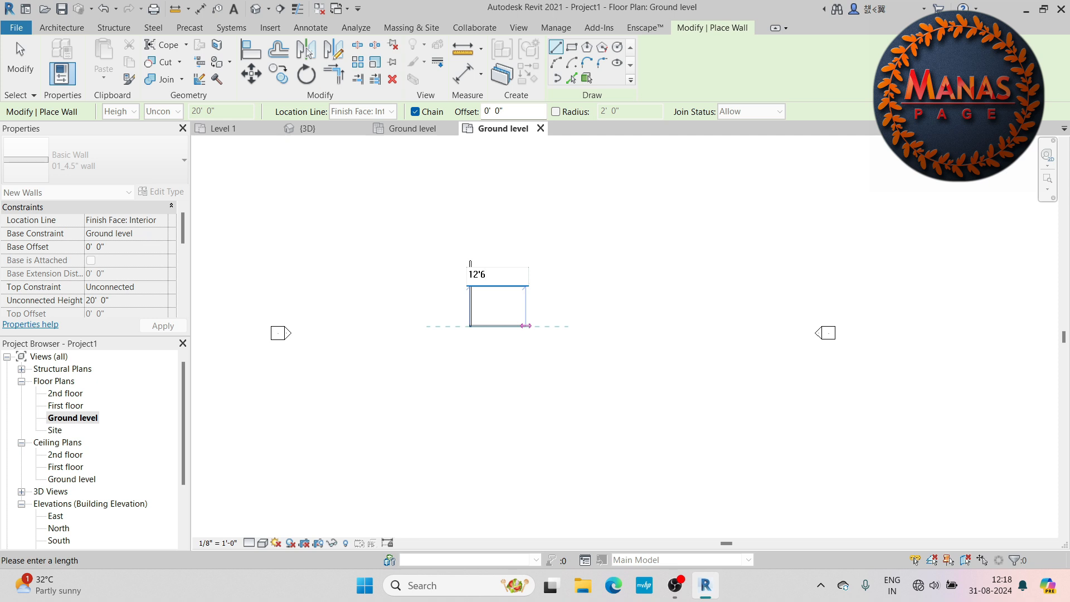
type("'6")
key("Return")
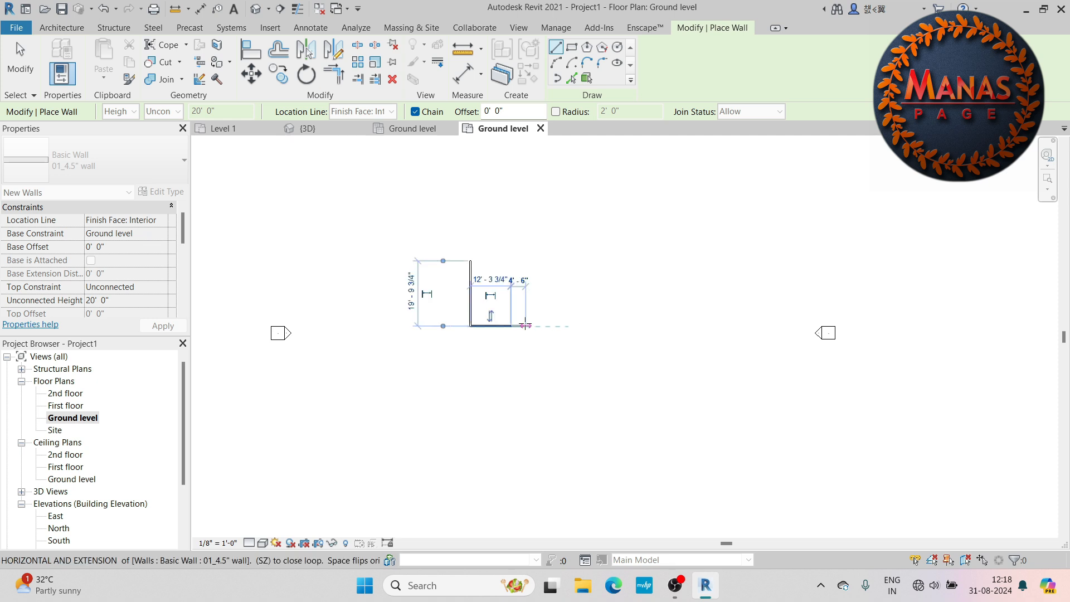
Step: Draw the east and north walls to close the rectangular room, level with the west wall's upper end
scroll(525, 325, "up", 2)
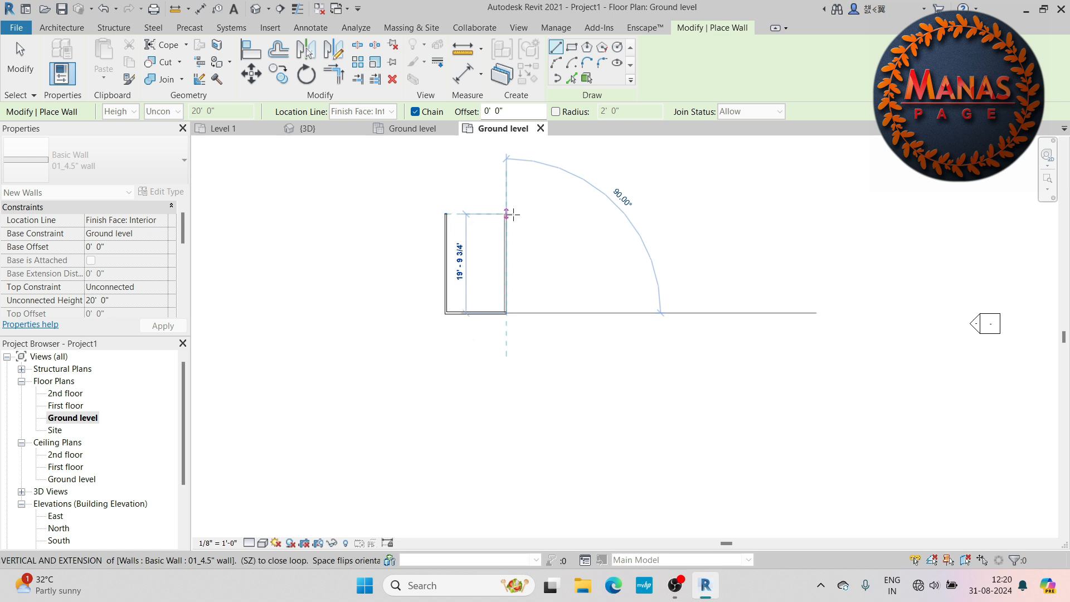
left_click(506, 214)
scroll(460, 229, "up", 2)
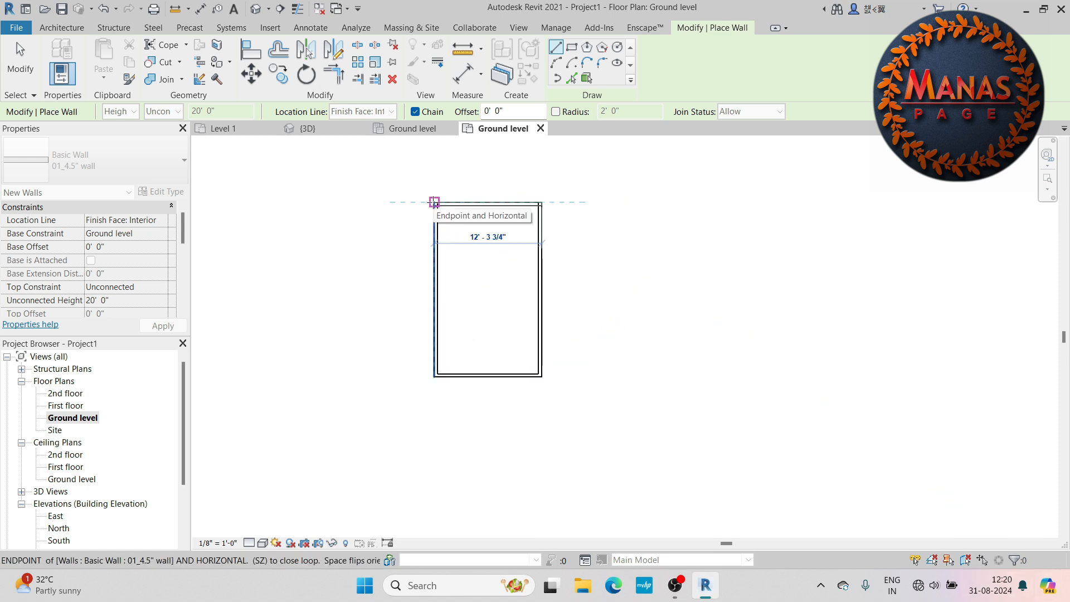
left_click(434, 202)
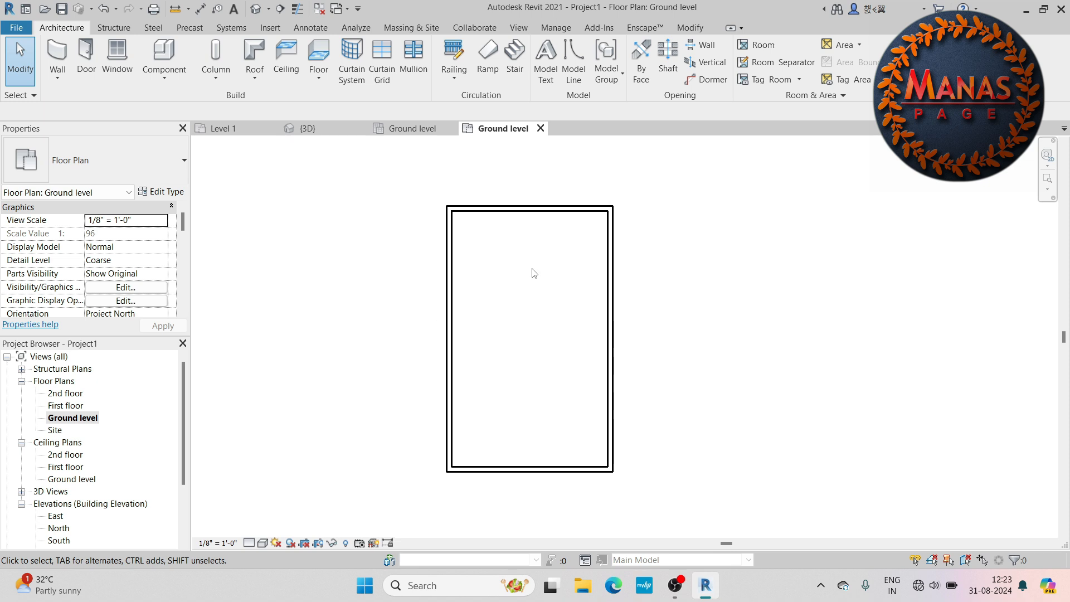
Step: Select the west wall and move its temporary dimension's witness lines to the inner faces of the west and east walls
left_click(530, 470)
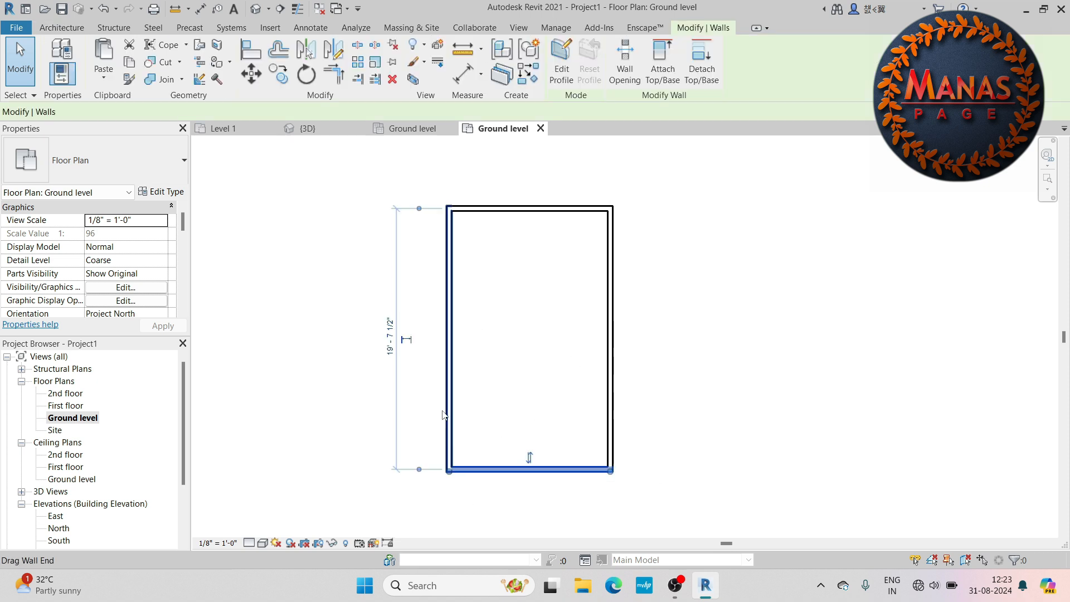
left_click(448, 356)
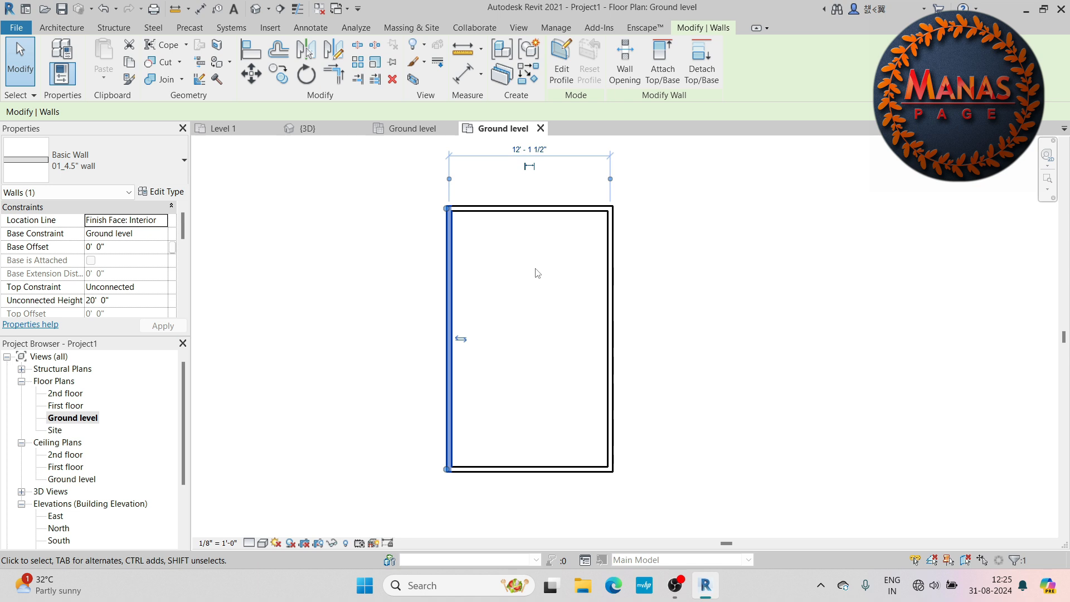
scroll(537, 273, "up", 4)
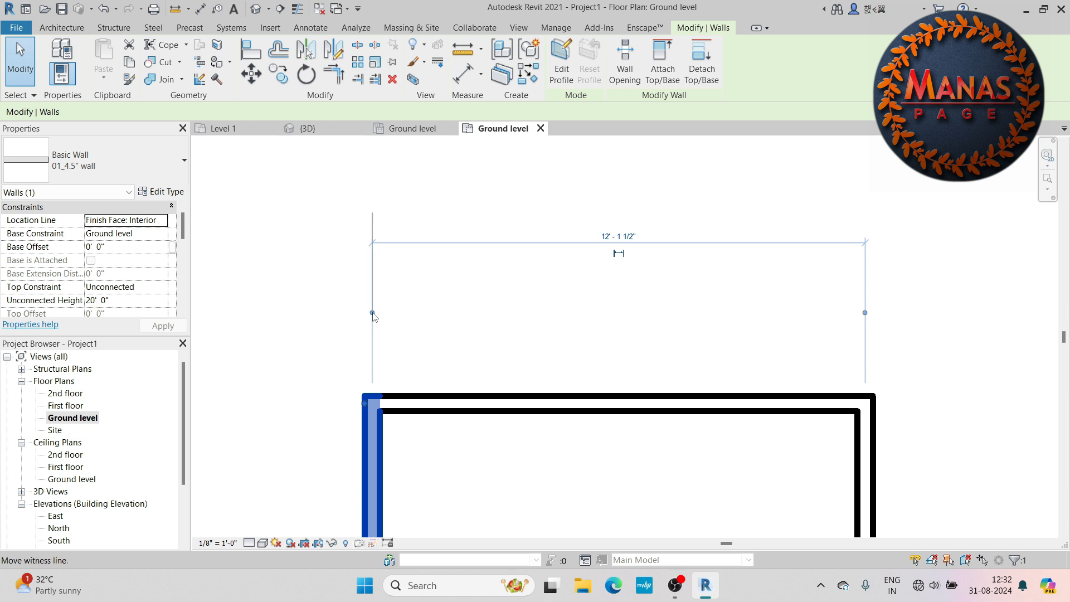
left_click_drag(372, 313, 365, 405)
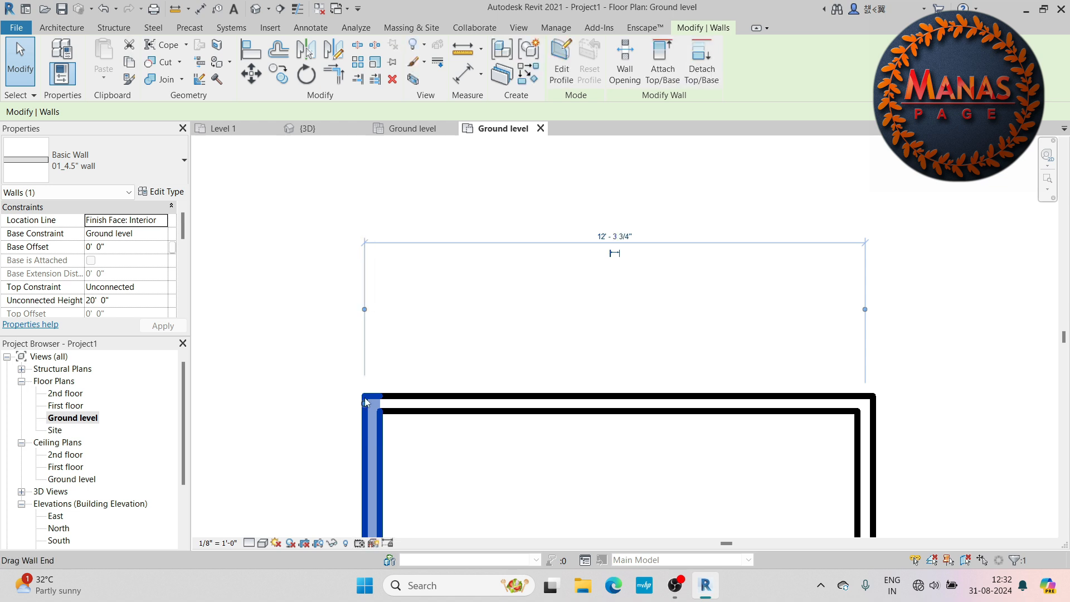
left_click(366, 311)
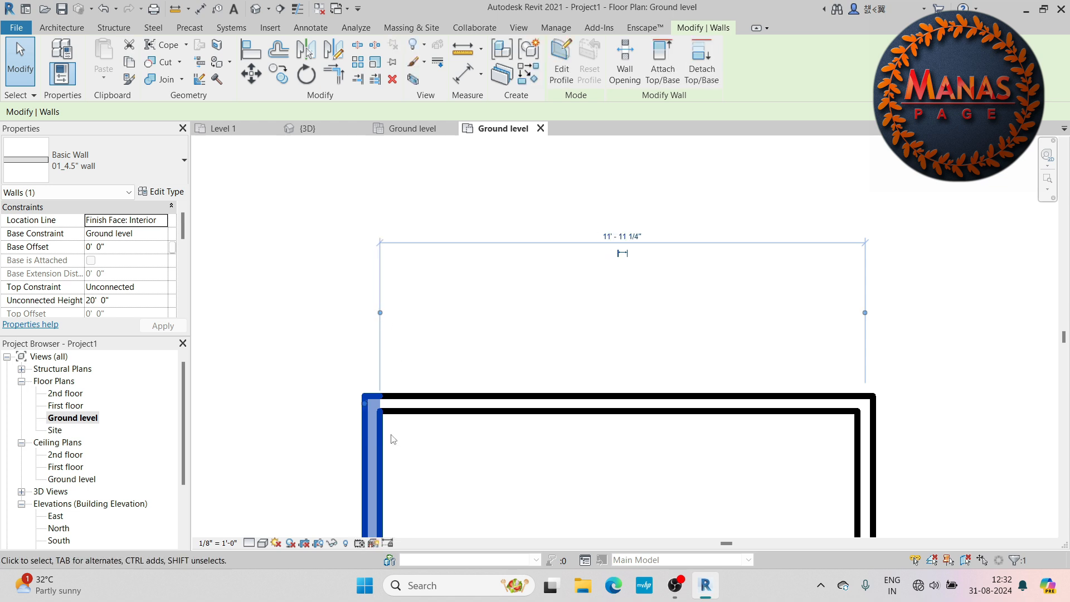
left_click(865, 313)
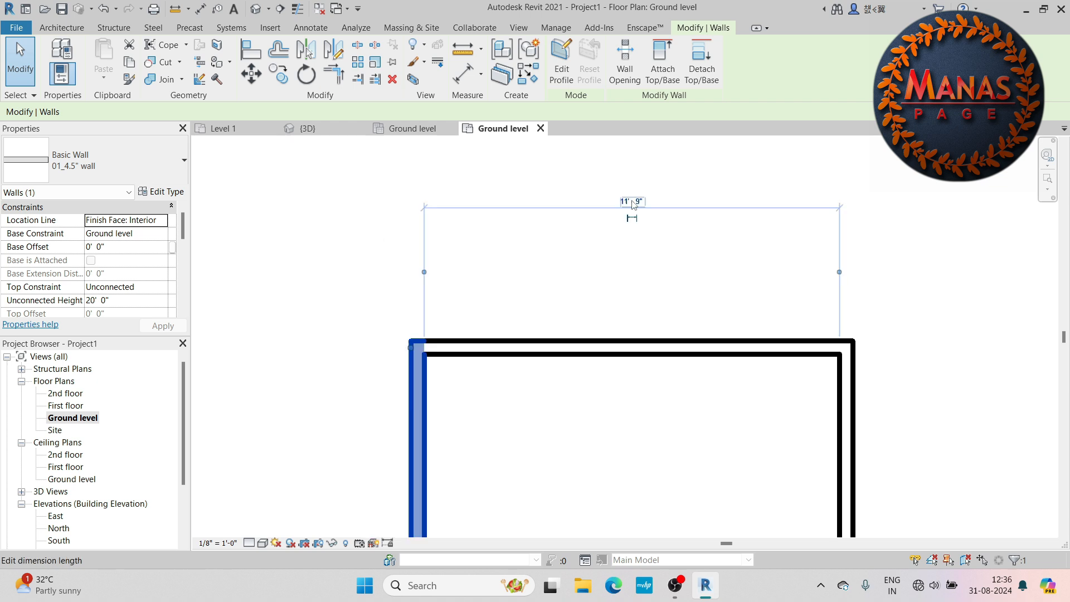
Step: Set the inside width between the west and east walls to 15' and deselect the wall
left_click(638, 203)
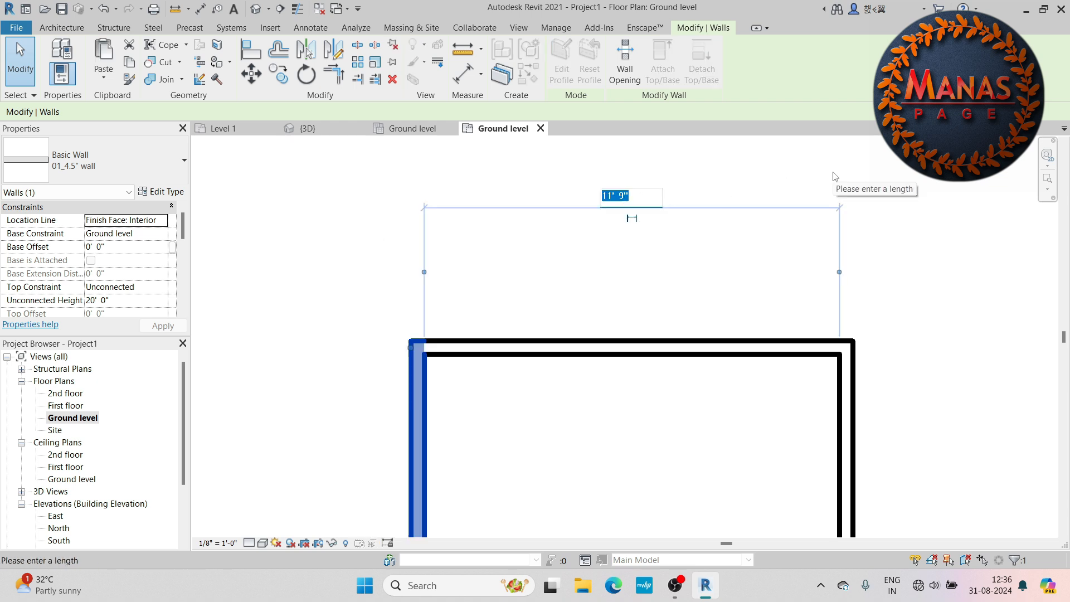
key("BackSpace")
type("15")
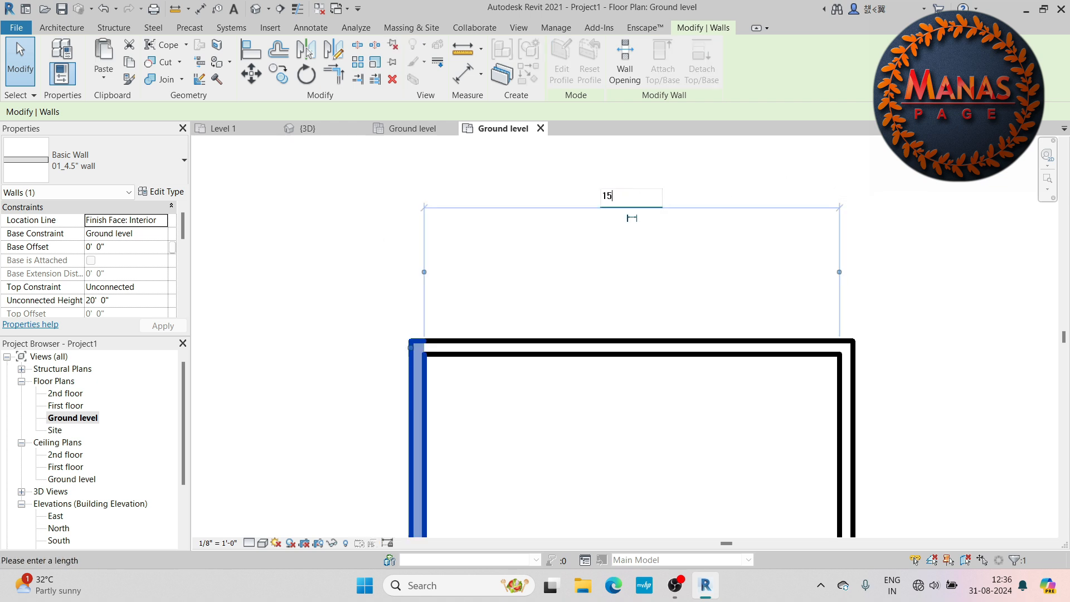
type("'")
key("Return")
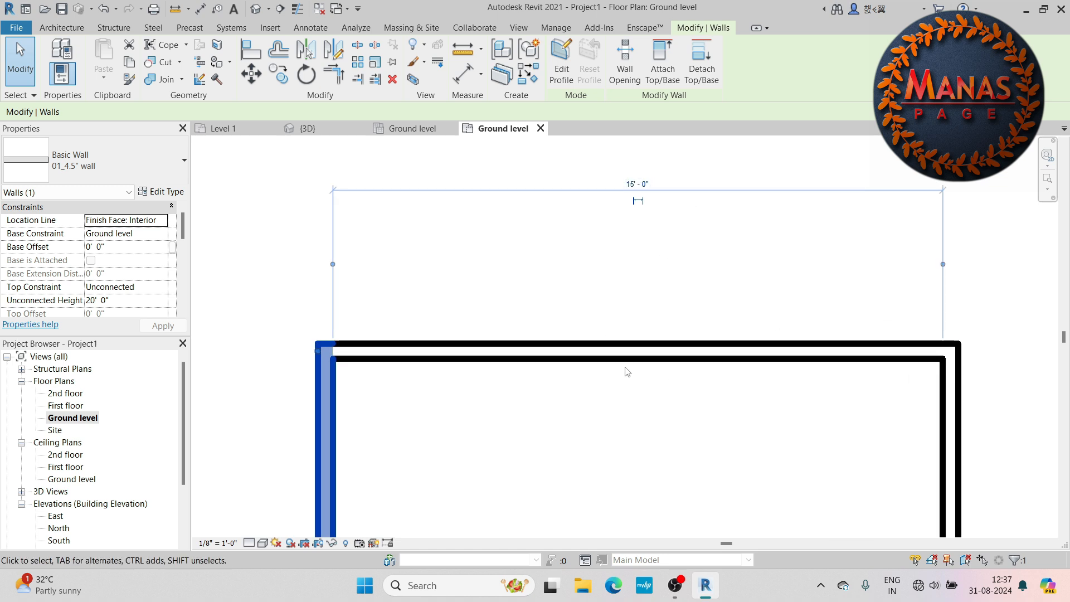
scroll(624, 367, "down", 3)
left_click(639, 350)
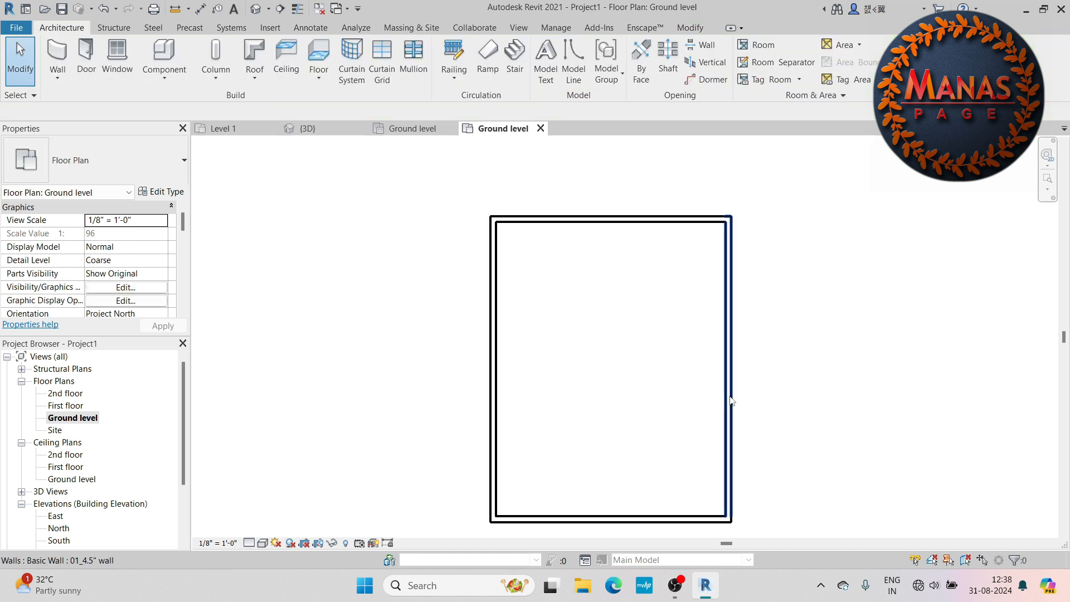
Step: Move the west wall outward until the room's inside width is 20'
left_click(495, 340)
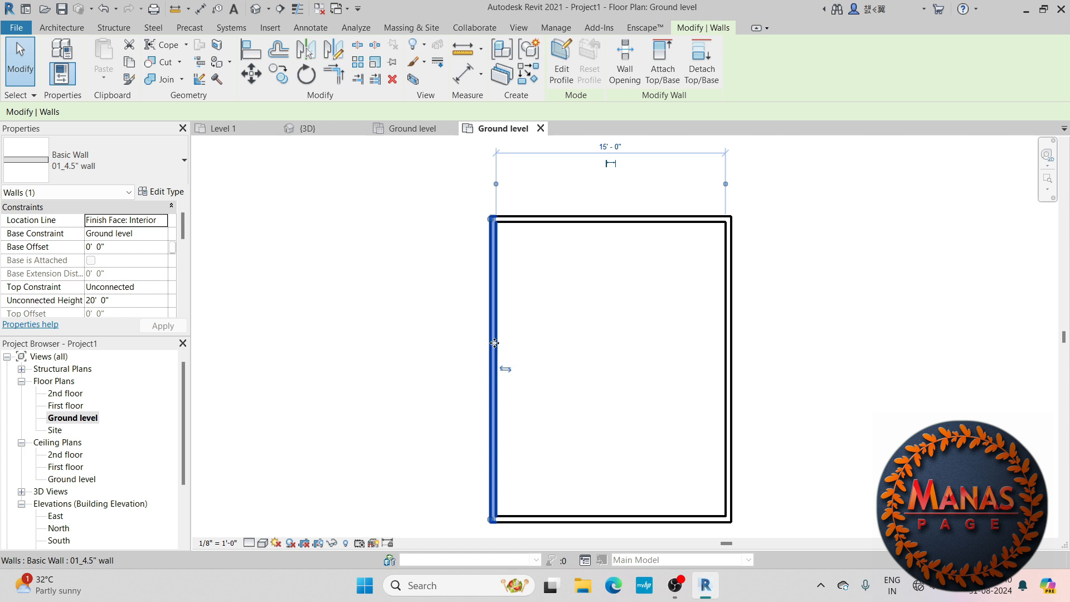
left_click_drag(495, 343, 416, 365)
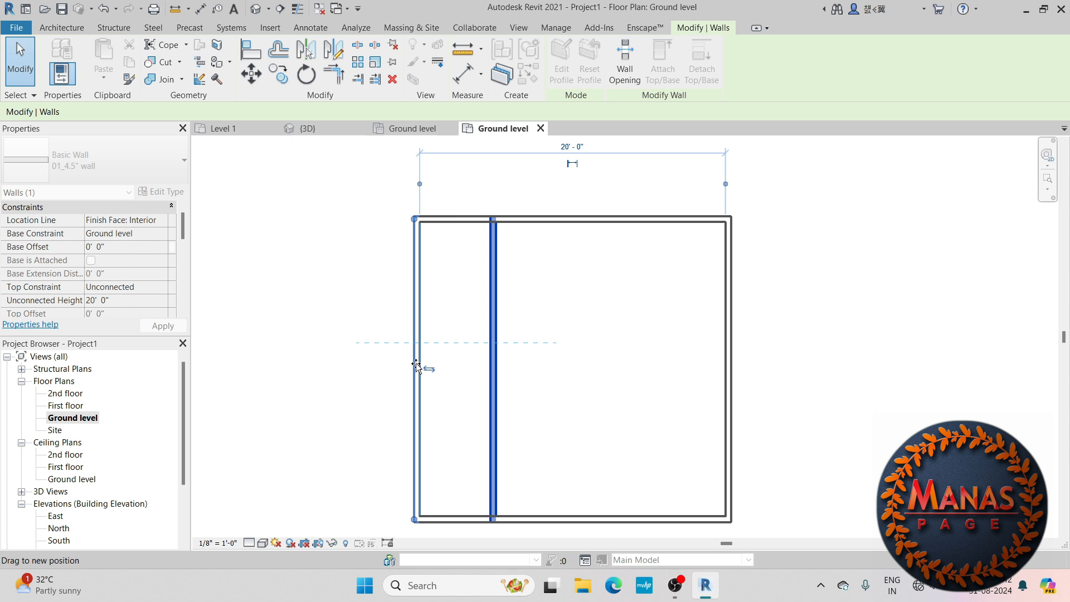
left_click_drag(416, 365, 416, 365)
Step: Move the north wall inward until its temporary dimension to the south wall is 15'
left_click(581, 219)
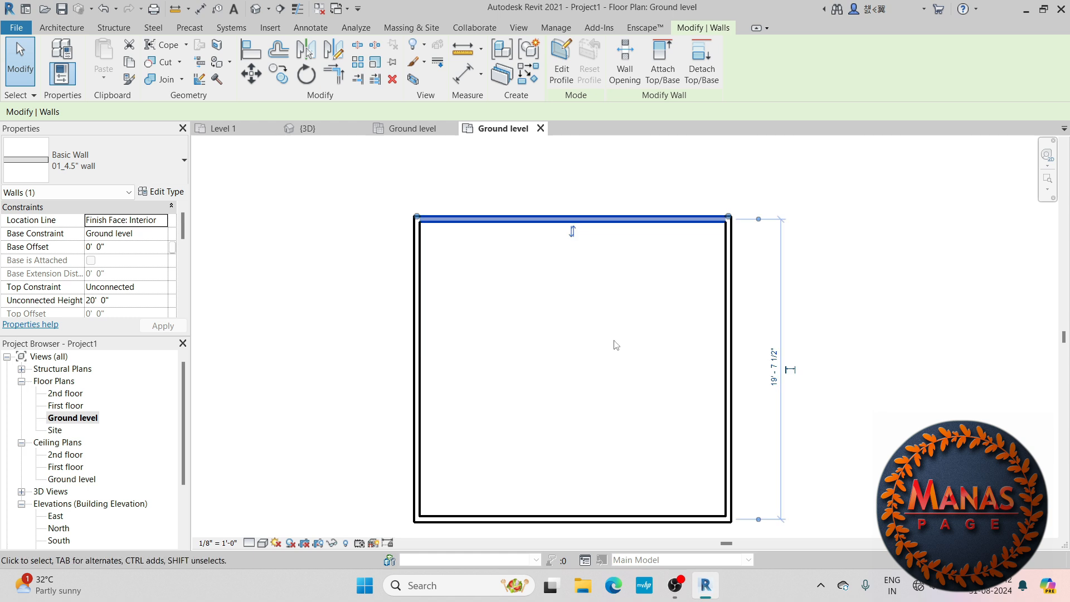
left_click_drag(583, 221, 594, 289)
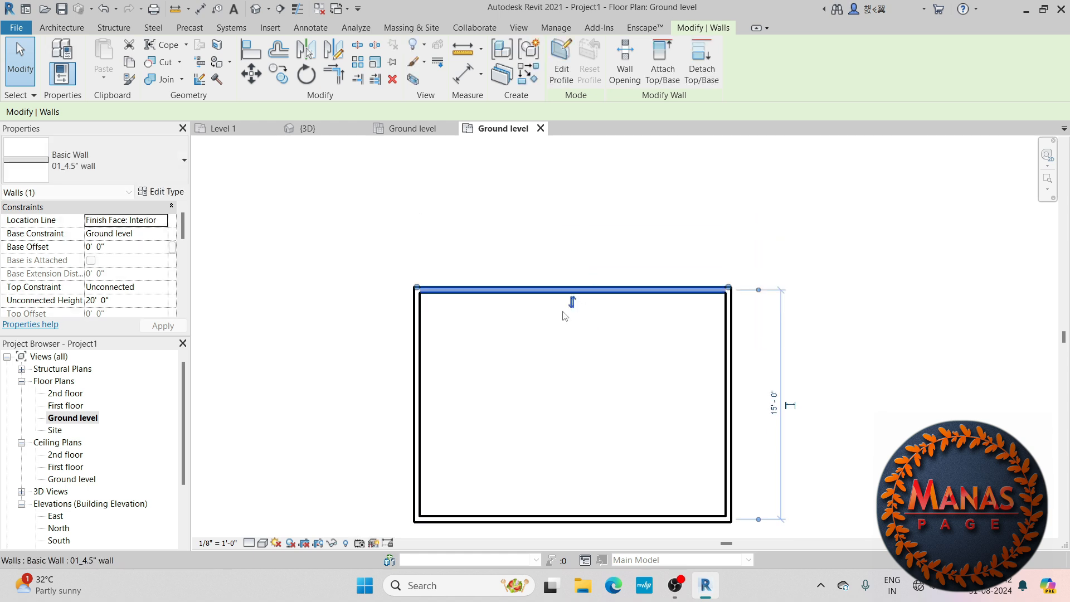
left_click(874, 354)
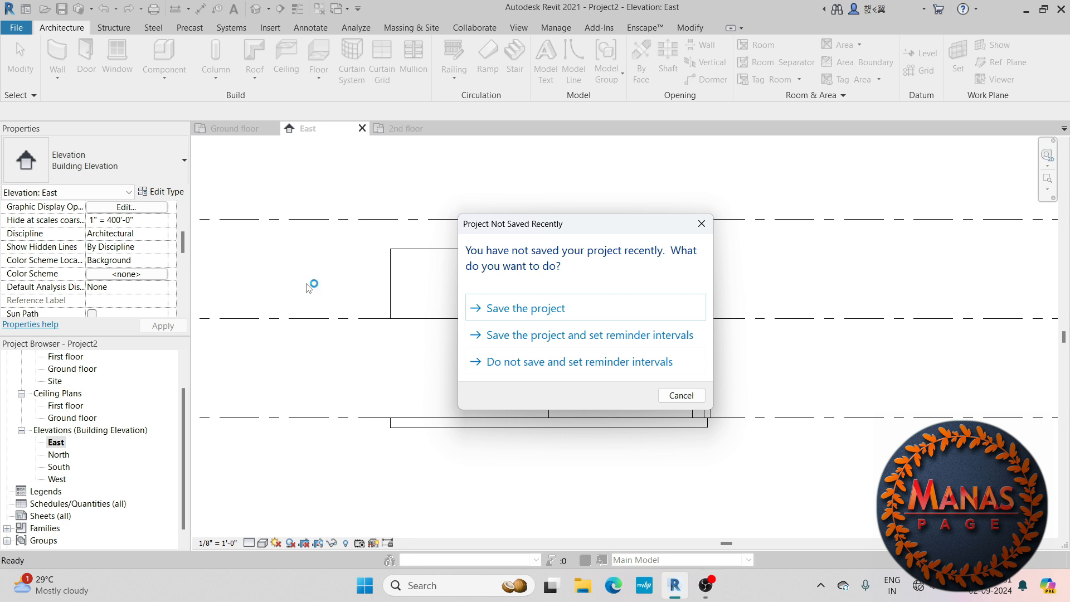
Step: Choose to save Project2 and open the obs folder on New Volume (E:) as the save location
left_click(513, 310)
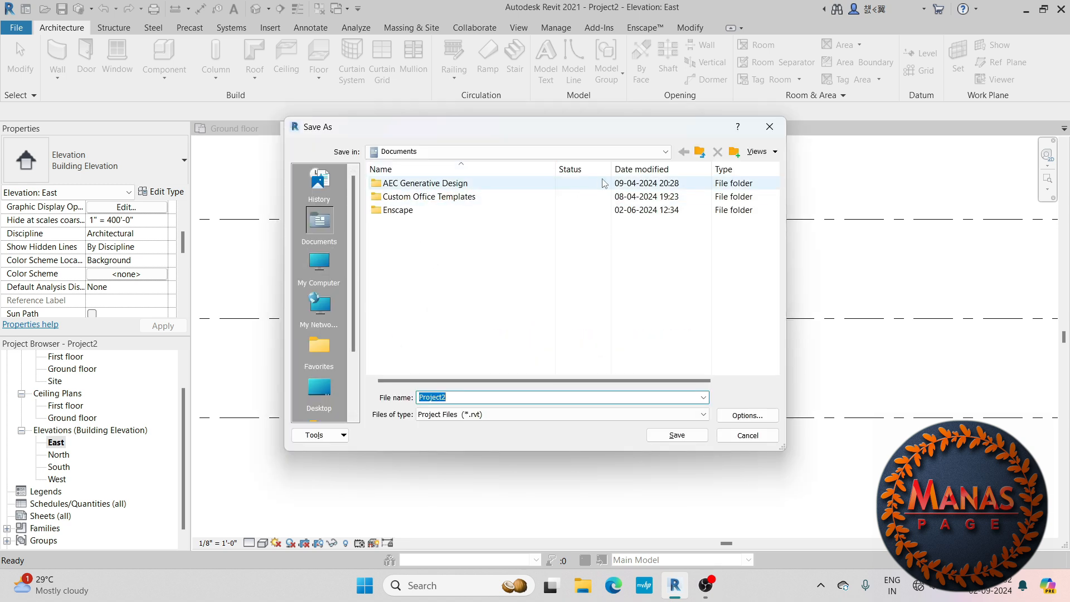
left_click(664, 152)
left_click(664, 152)
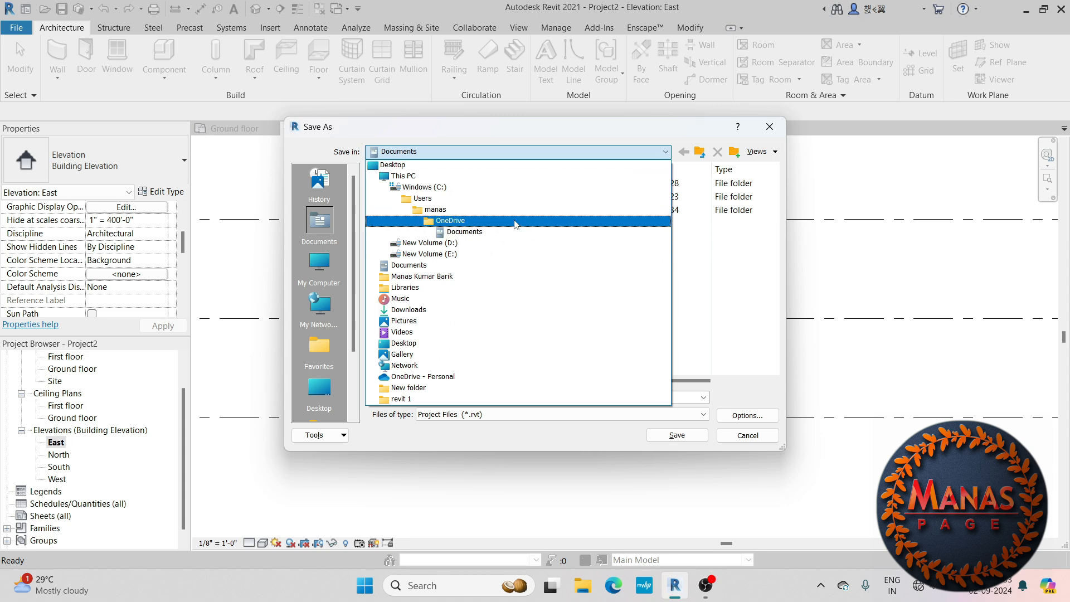
left_click(470, 255)
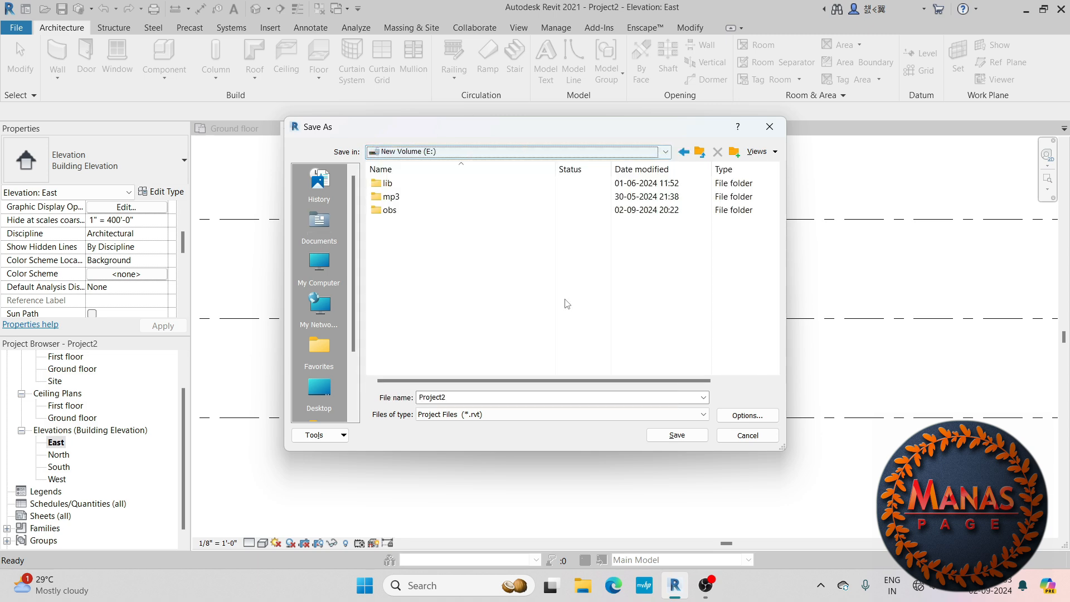
double_click(390, 210)
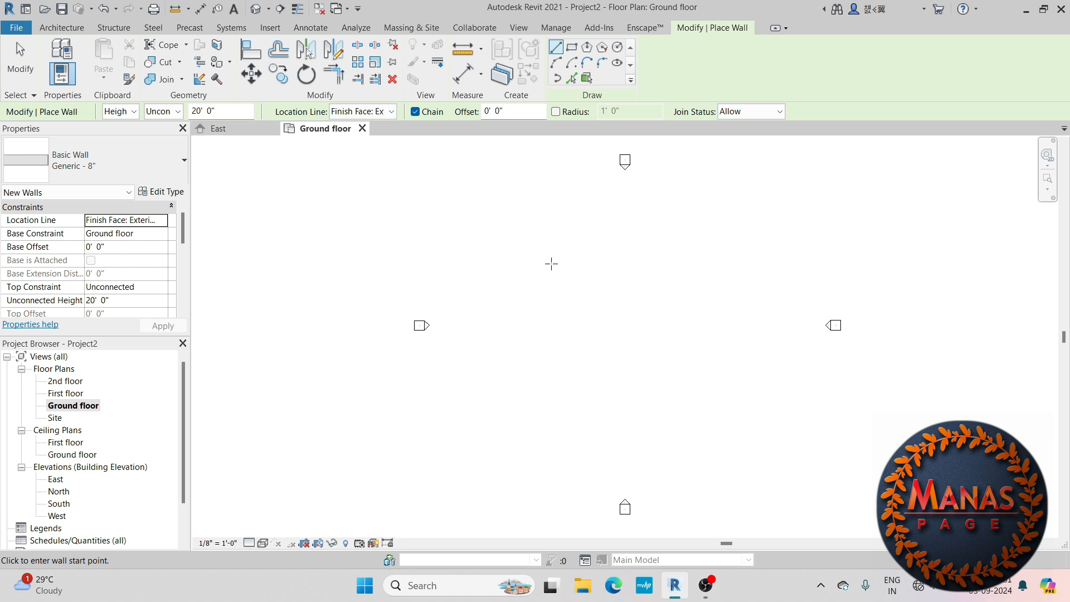
Step: Create an architectural floor with a rectangular boundary about 44' by 32' in the Ground floor plan and finish the sketch
key("Escape")
key("Escape")
left_click(328, 65)
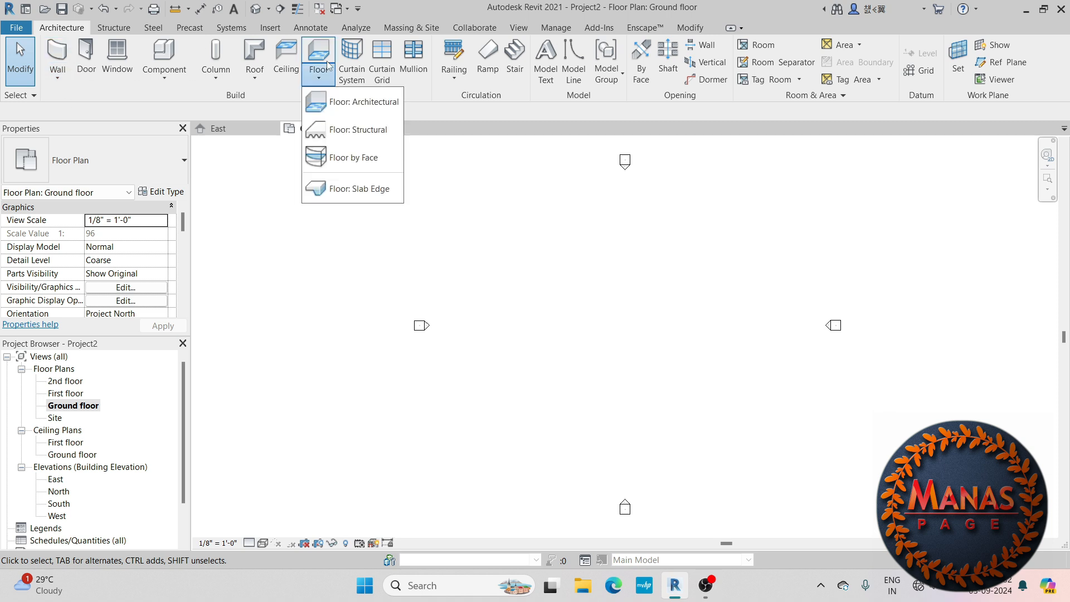
left_click(376, 102)
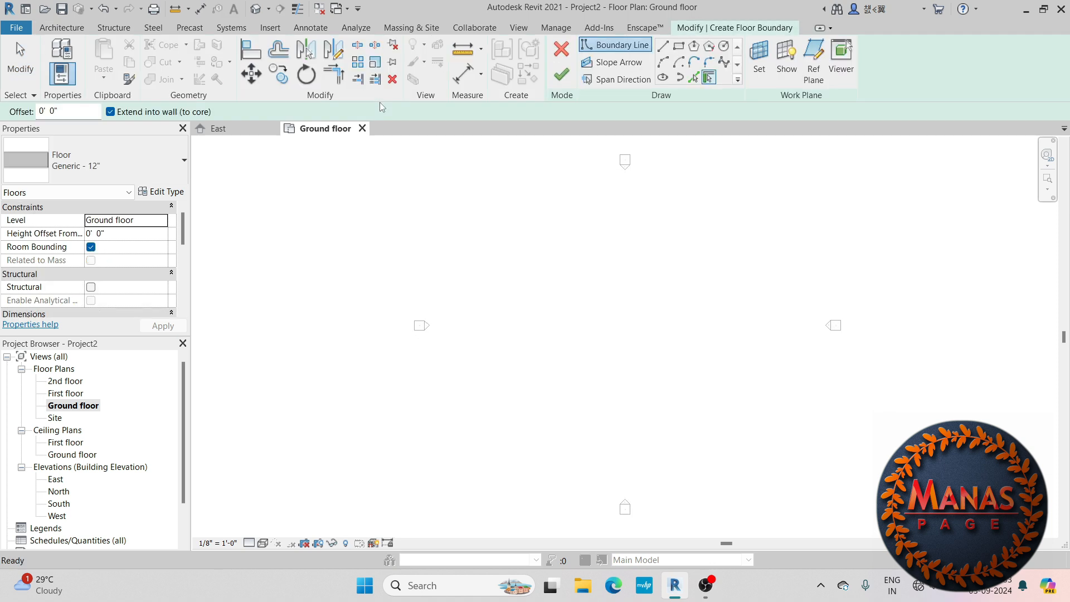
left_click(678, 46)
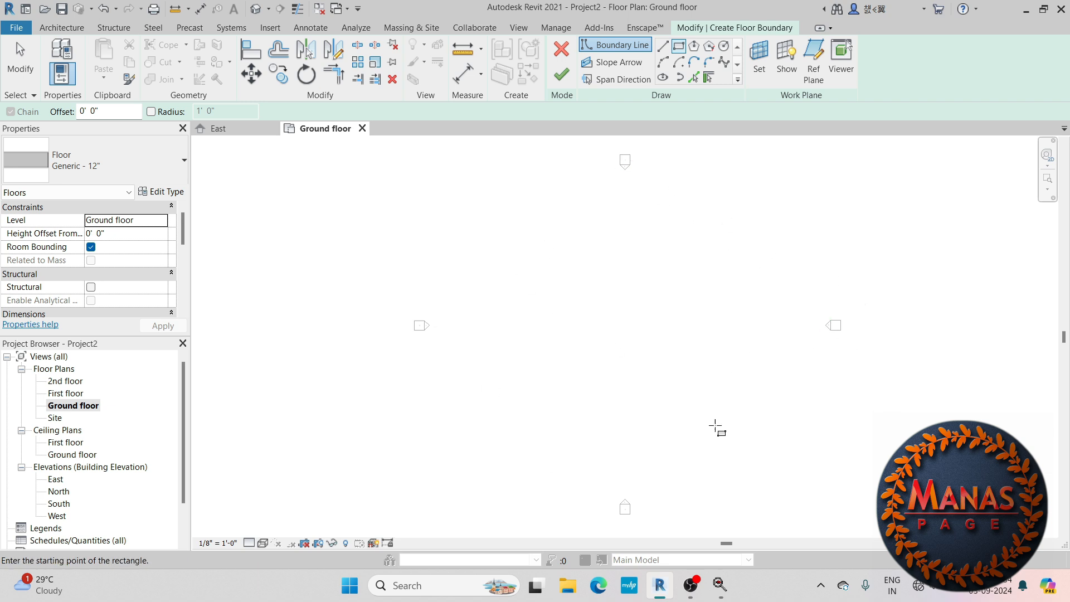
left_click(568, 281)
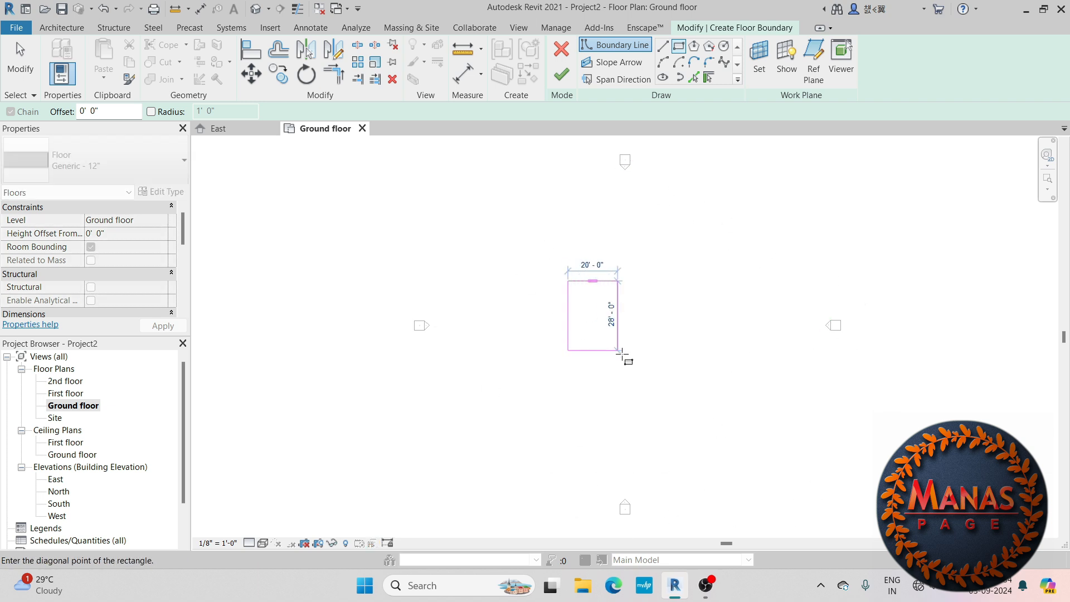
left_click(677, 360)
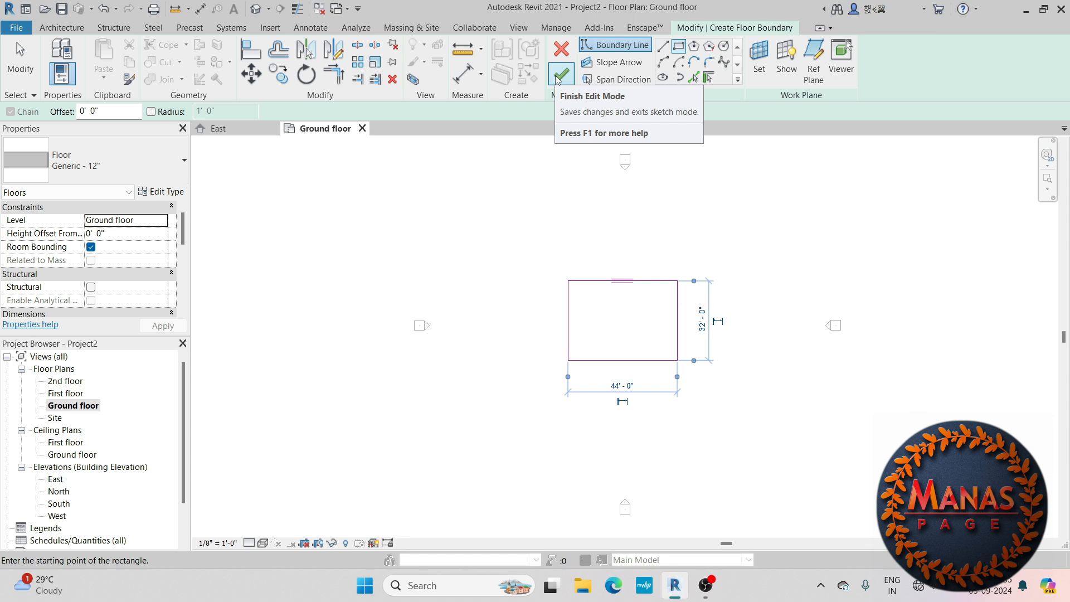
left_click(558, 78)
Step: Display the Ground floor plan in the Shaded visual style and deselect the floor
scroll(638, 299, "up", 2)
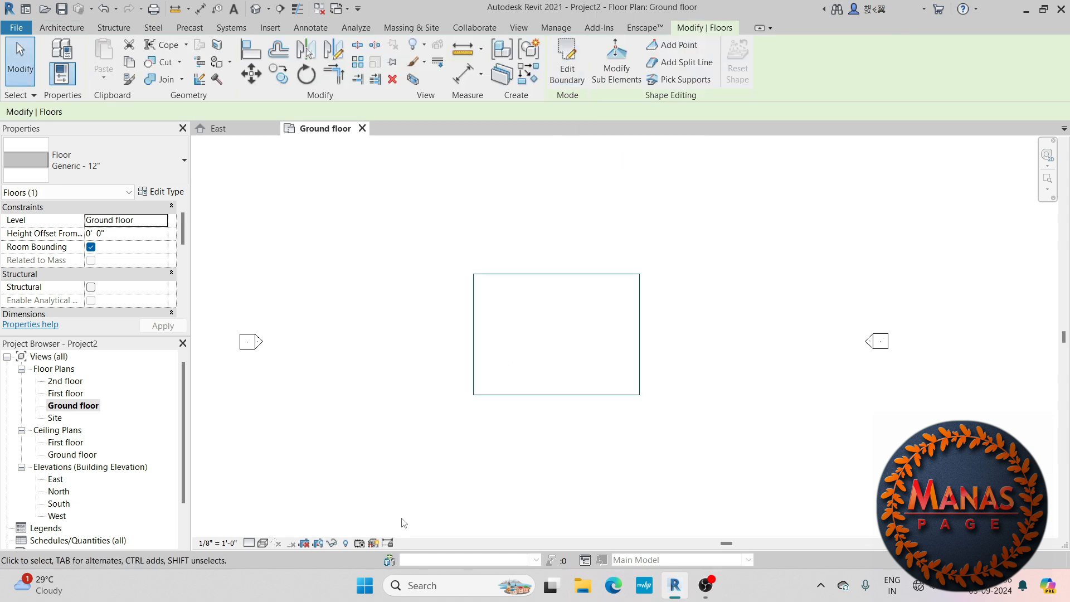
left_click(263, 543)
left_click(286, 501)
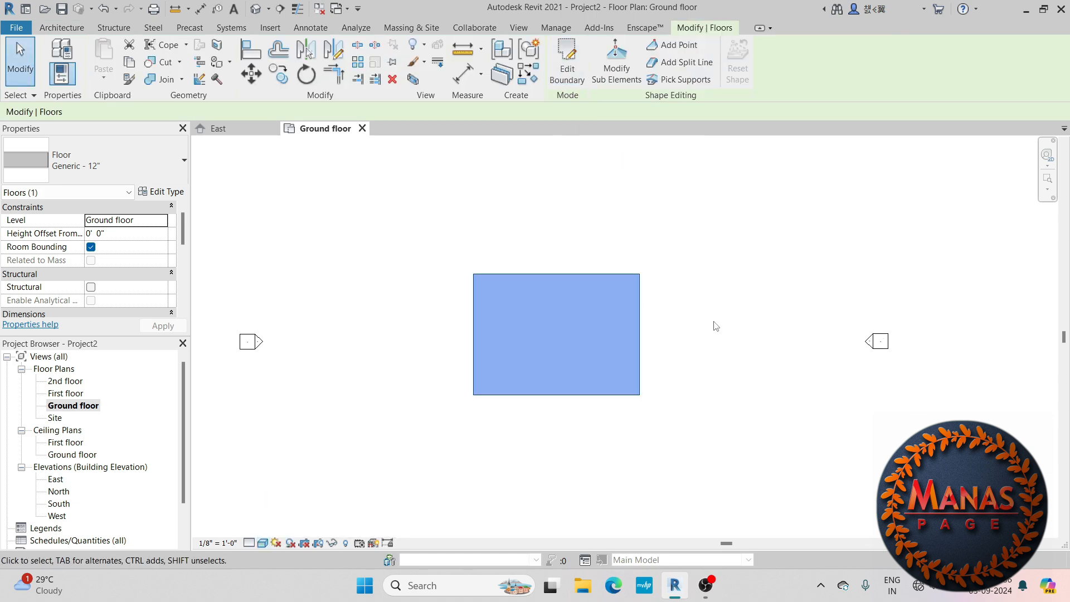
left_click(720, 407)
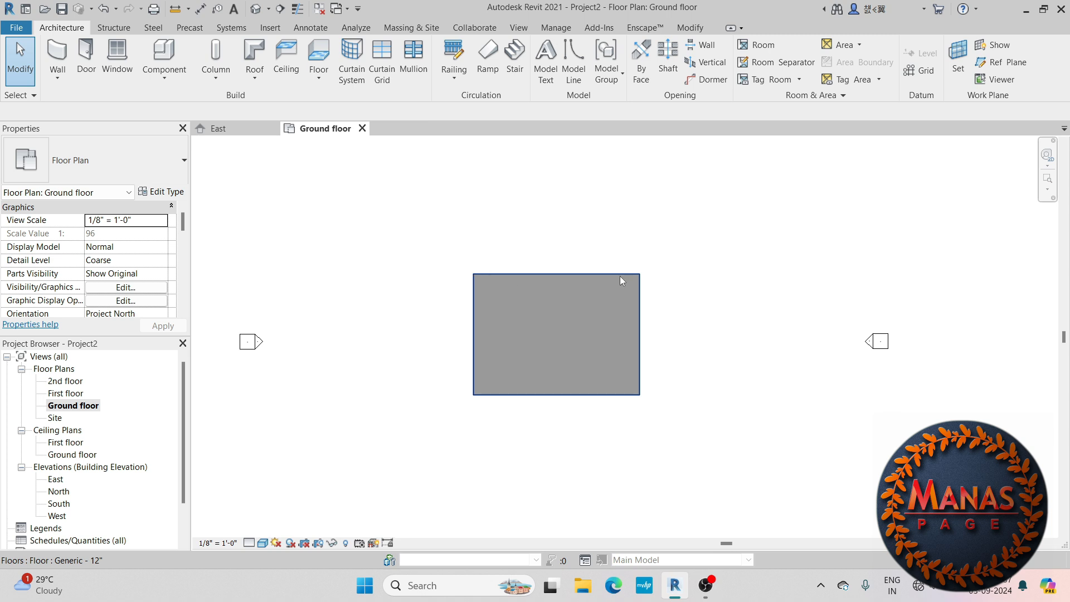
Step: Display the Ground floor plan in the Wireframe visual style
left_click(265, 543)
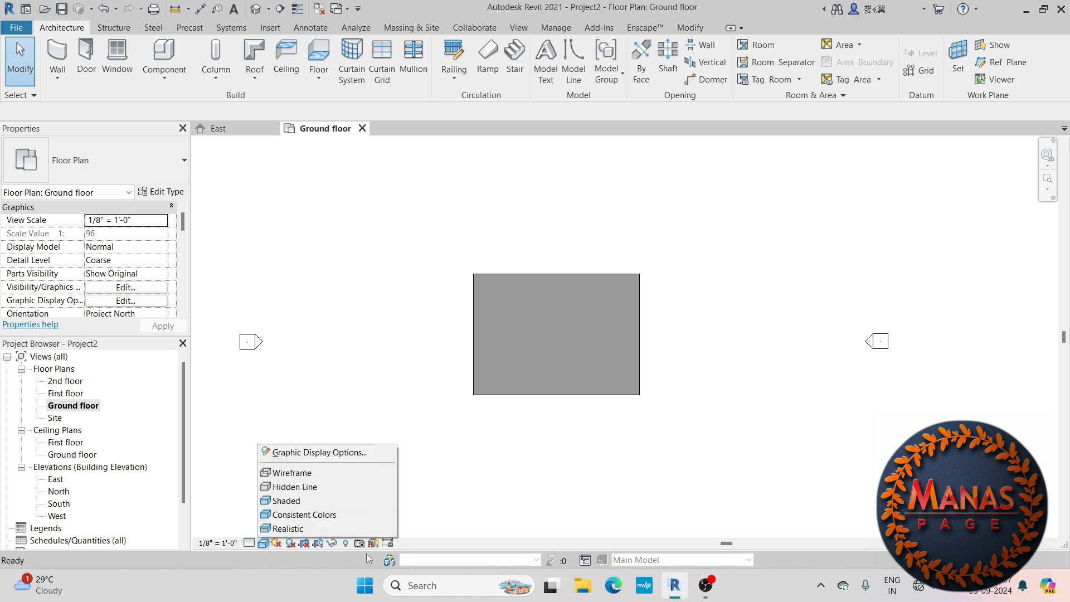
left_click(280, 474)
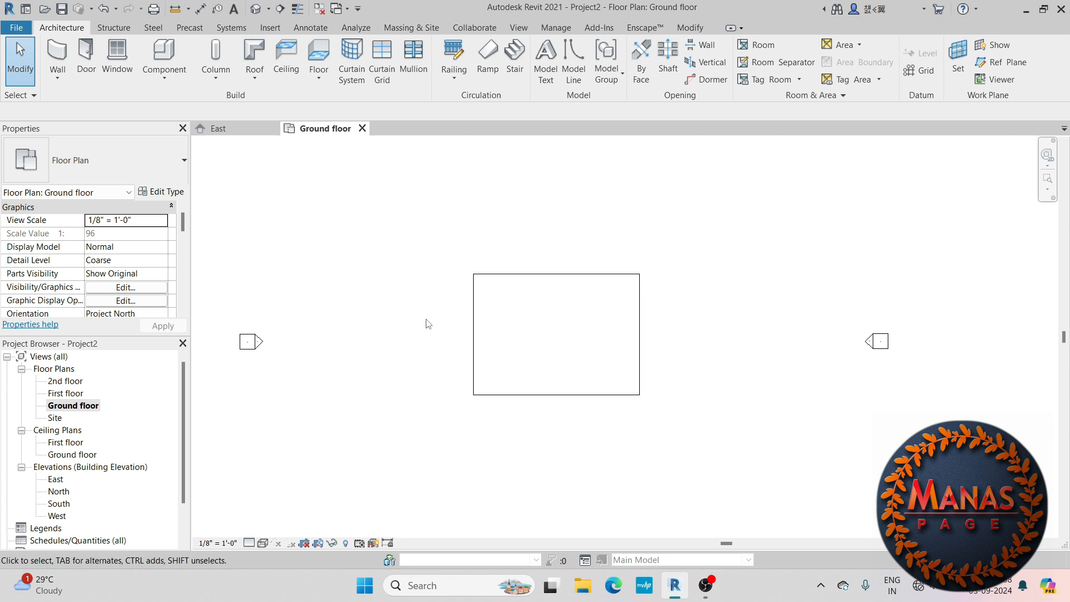
Step: Draw an architectural wall along the floor's full north edge using the Wall Centerline location line, and end the wall chain
left_click(58, 73)
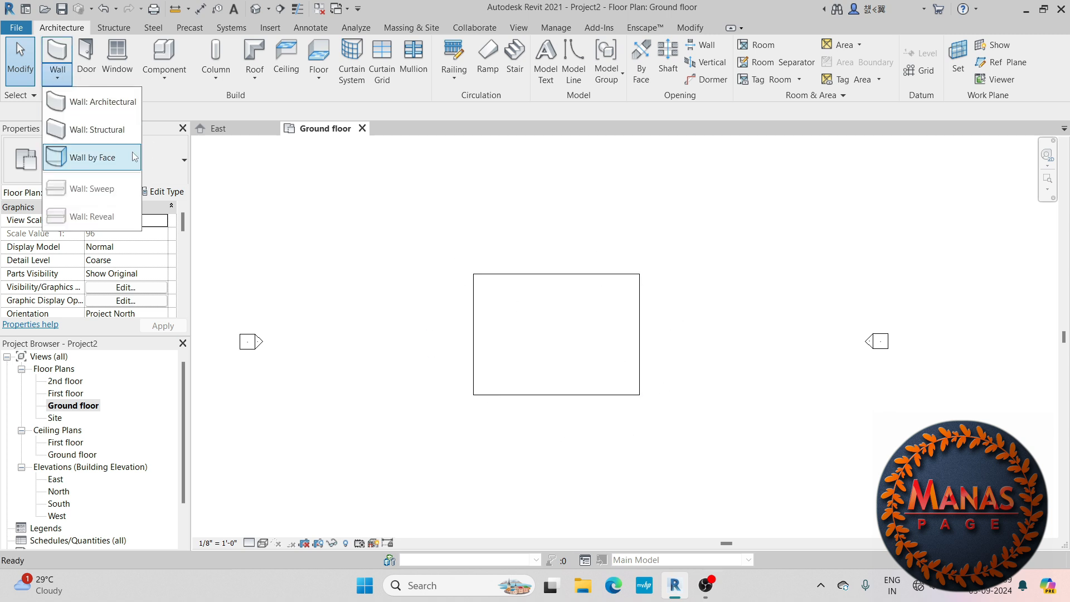
left_click(103, 102)
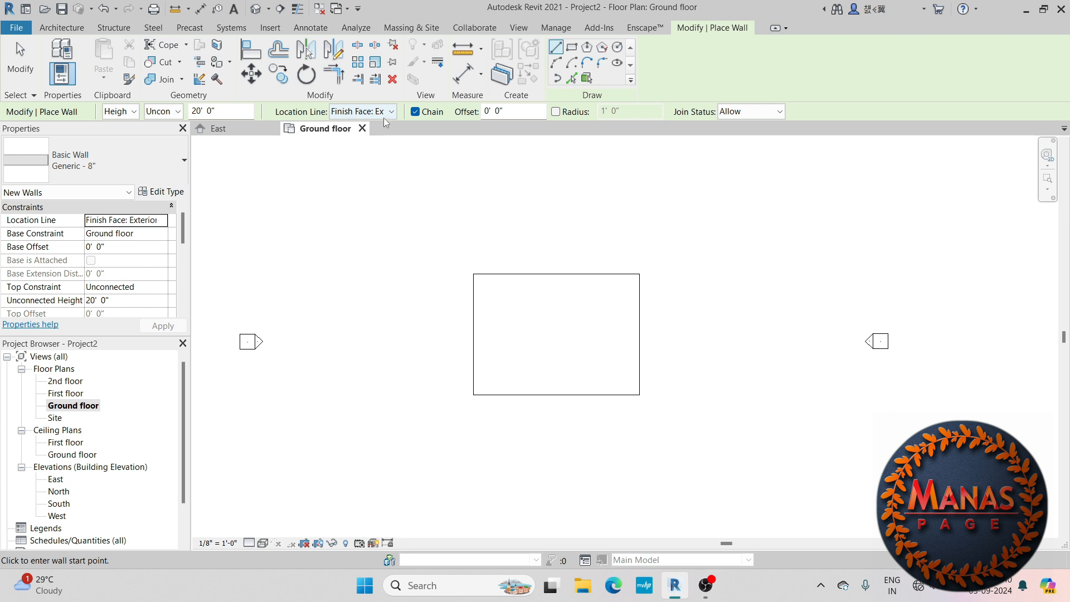
left_click(393, 112)
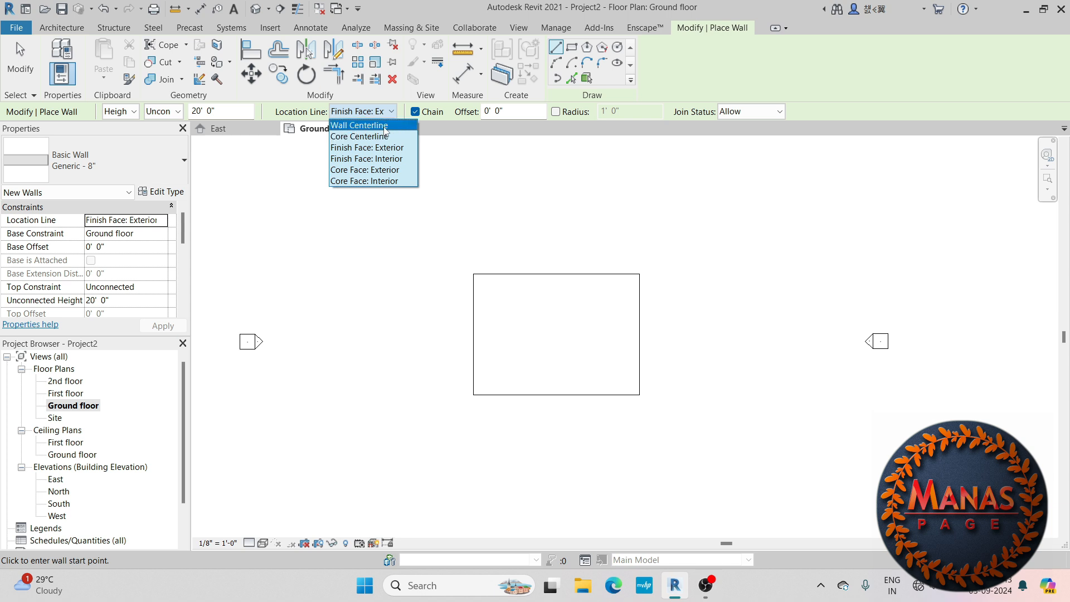
left_click(347, 125)
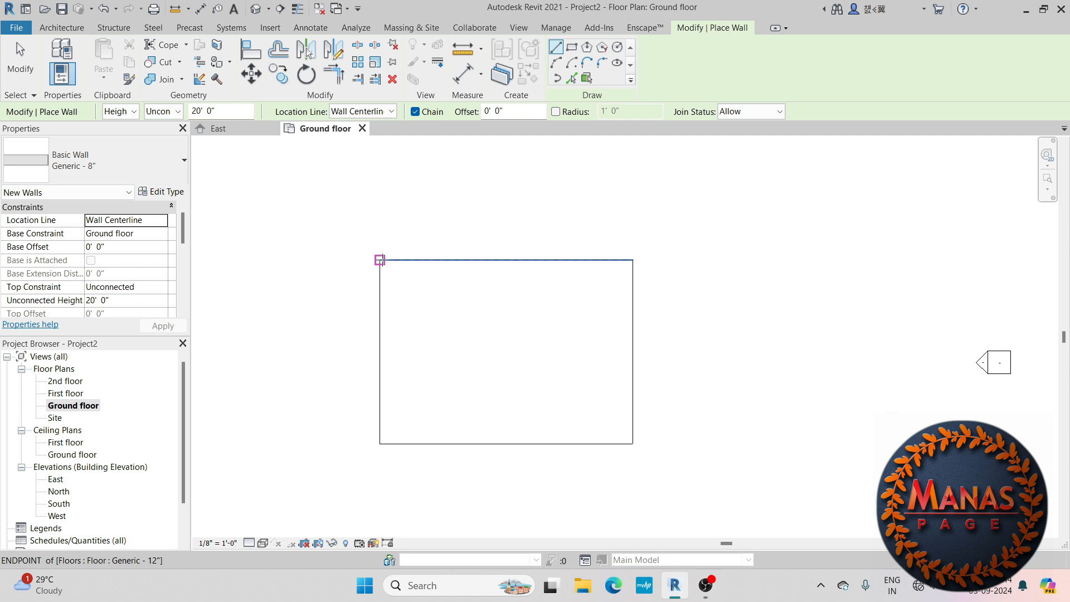
left_click(380, 260)
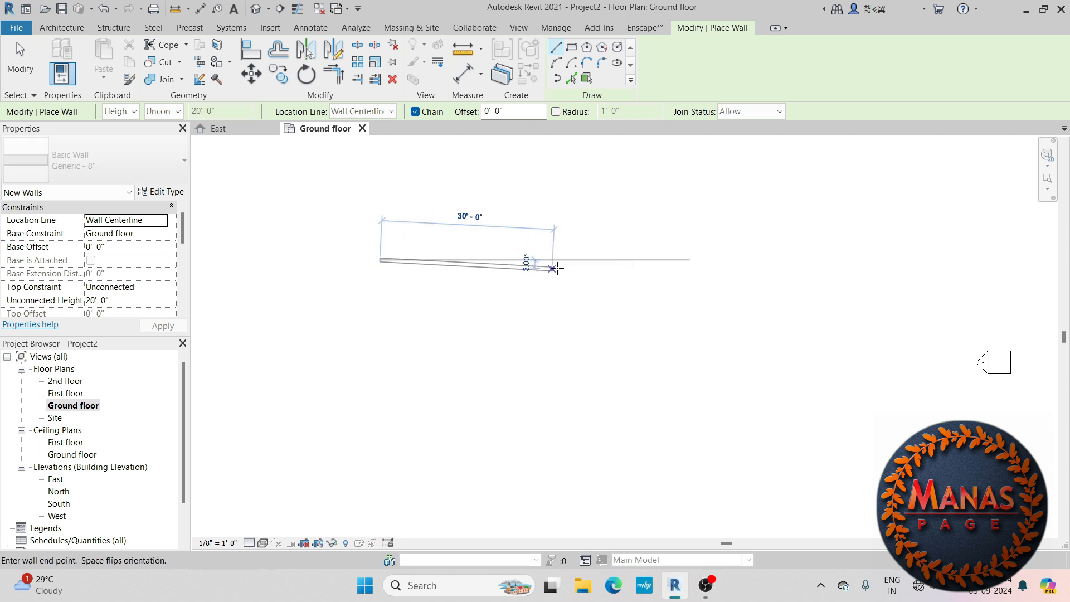
left_click(632, 259)
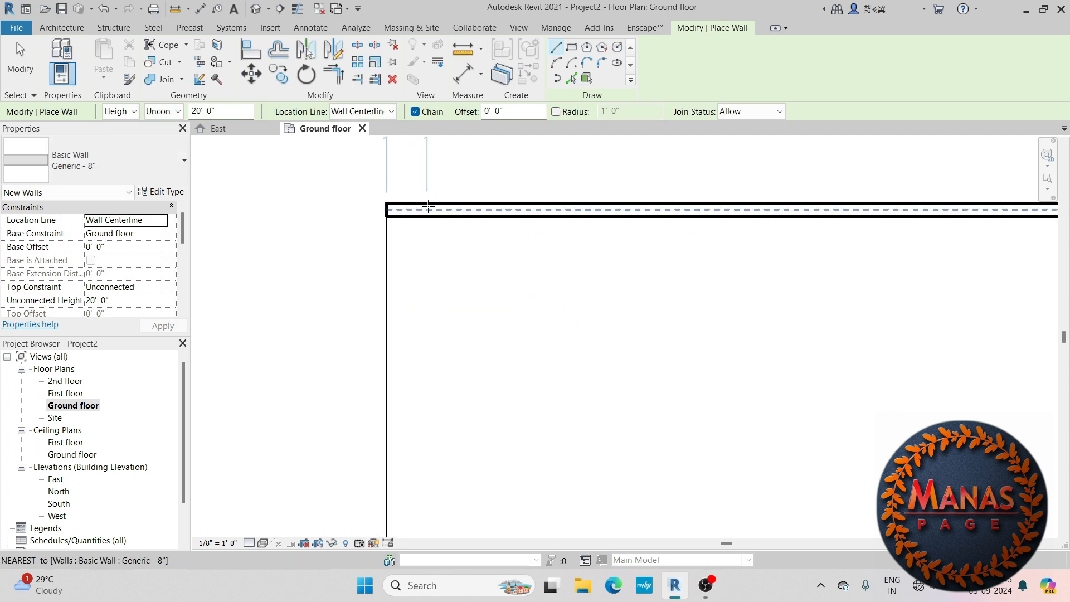
key("Escape")
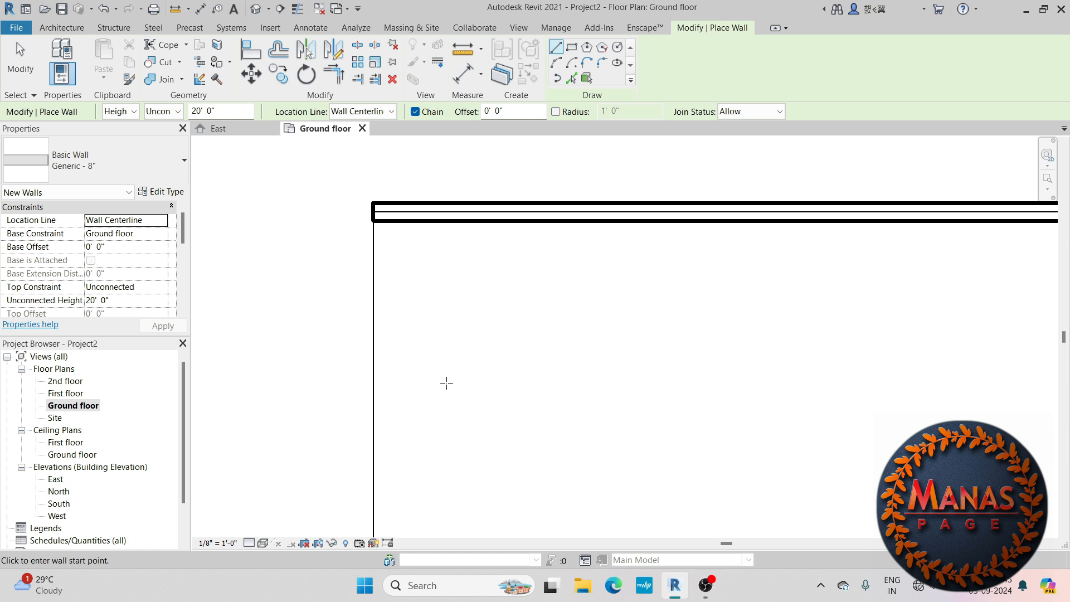
scroll(254, 332, "down", 2)
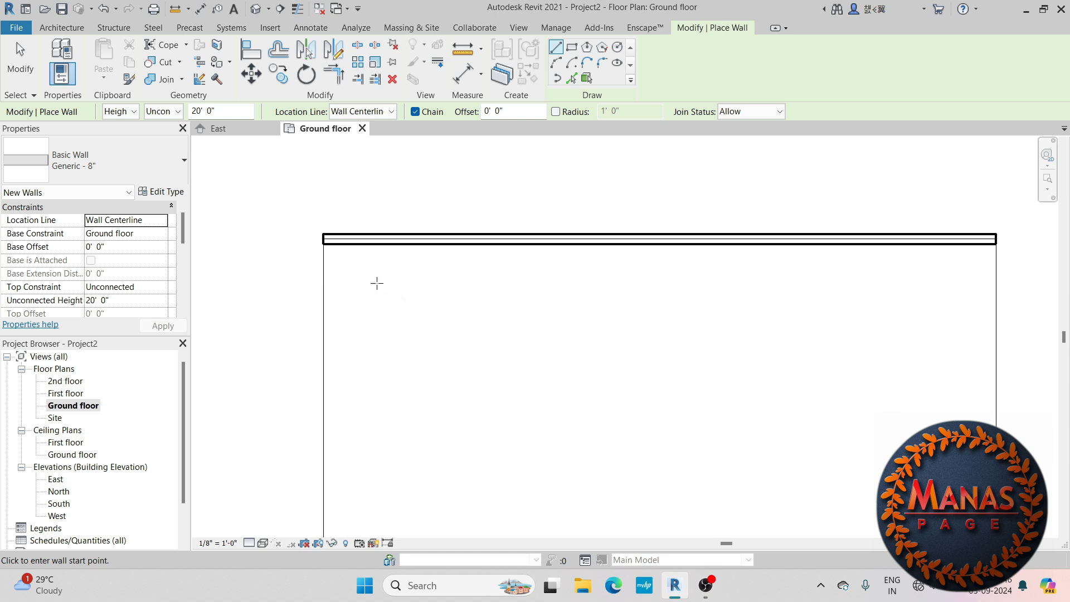
scroll(327, 227, "up", 4)
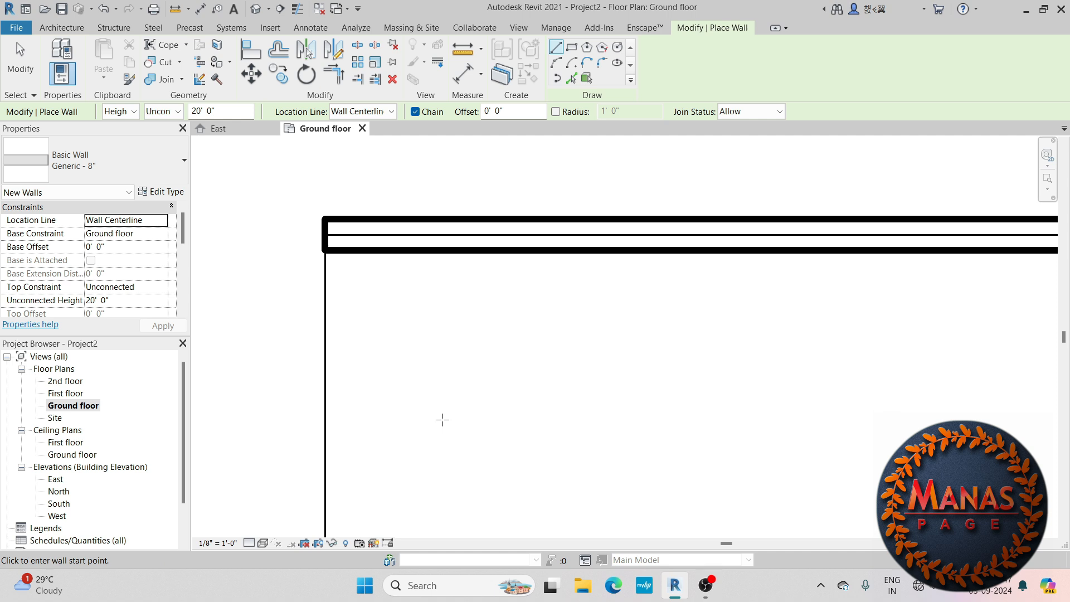
scroll(352, 353, "down", 5)
Step: Draw a 15' wall down the floor's east edge, starting 4' from the north edge, with the Finish Face: Exterior location line
left_click(362, 112)
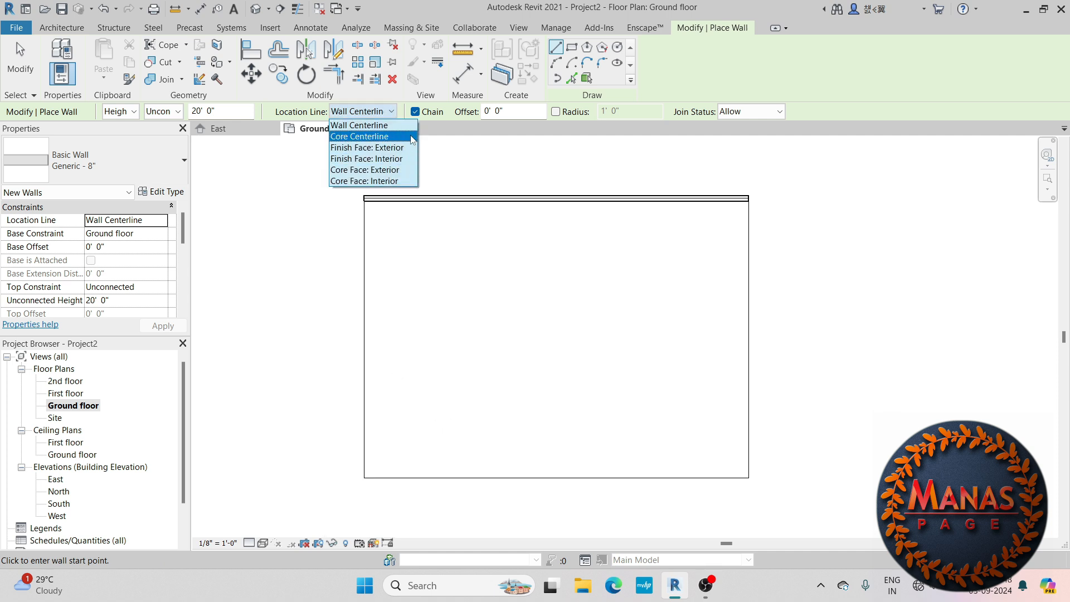
left_click(365, 147)
scroll(368, 146, "down", 2)
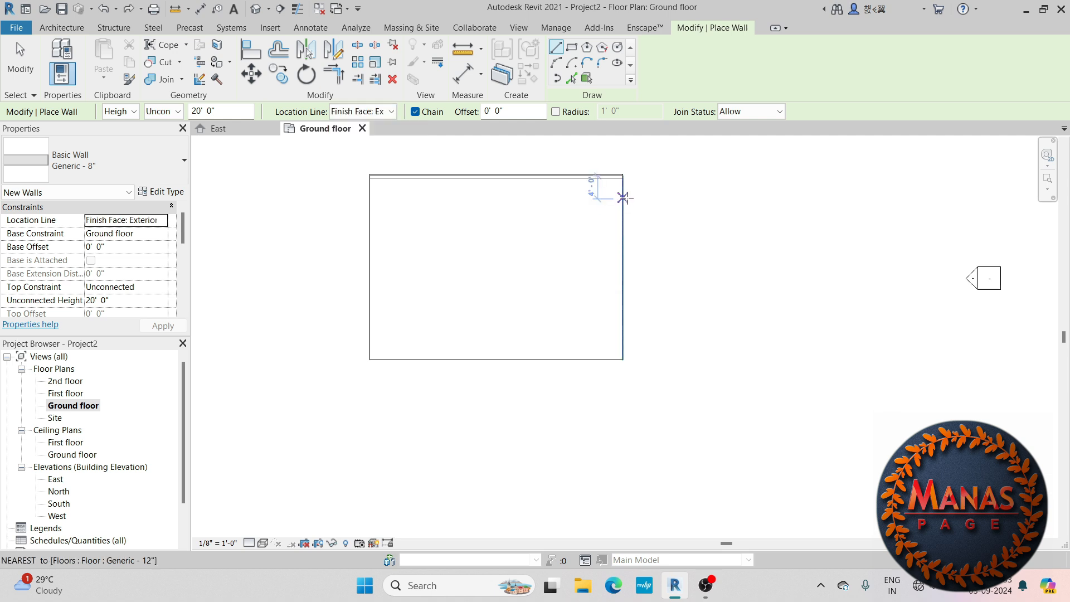
left_click(623, 197)
left_click(621, 284)
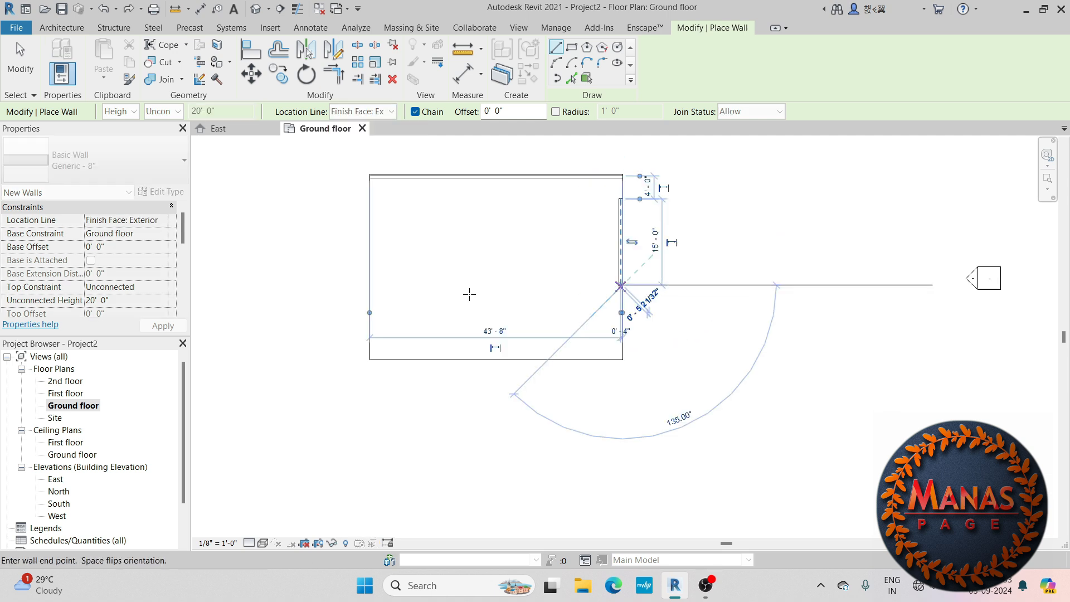
key("Escape")
scroll(609, 183, "up", 2)
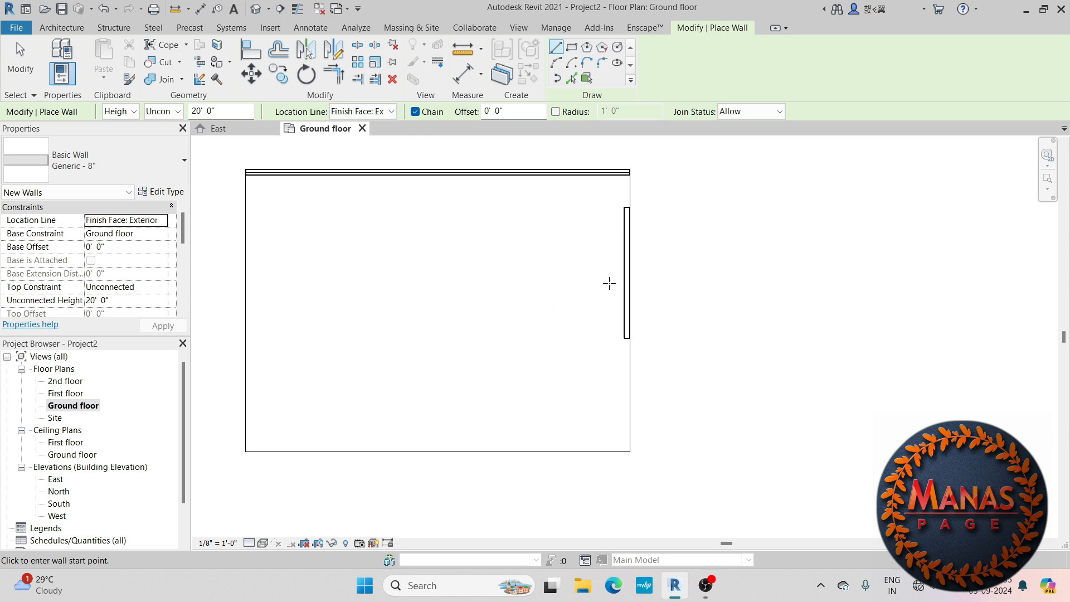
scroll(659, 309, "up", 1)
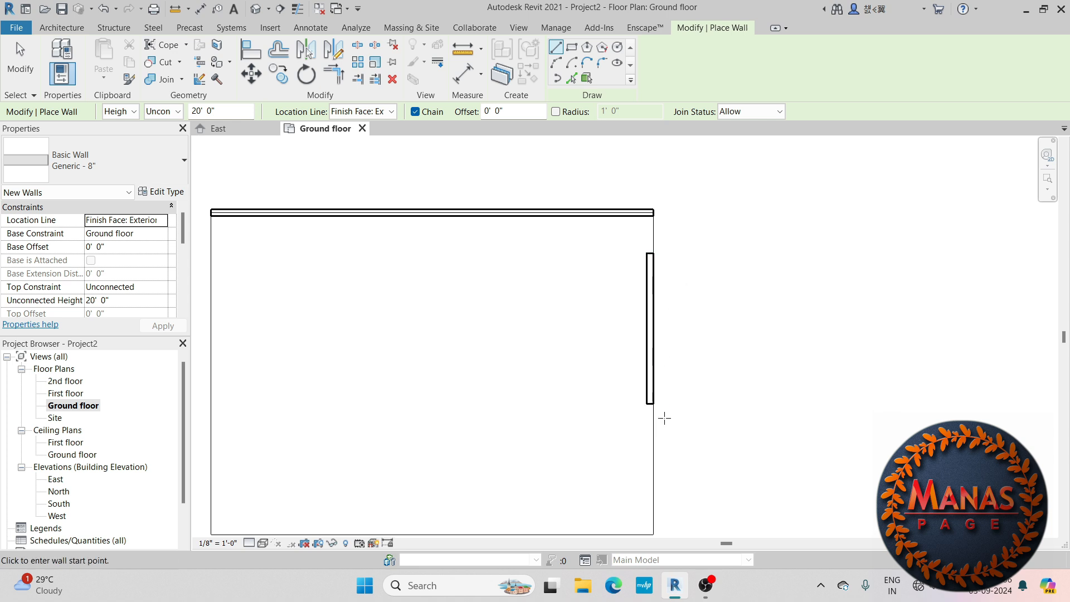
Step: Draw a second east-edge wall about 9' long, south of the first, with the Finish Face: Interior location line
scroll(739, 206, "down", 2)
left_click(391, 112)
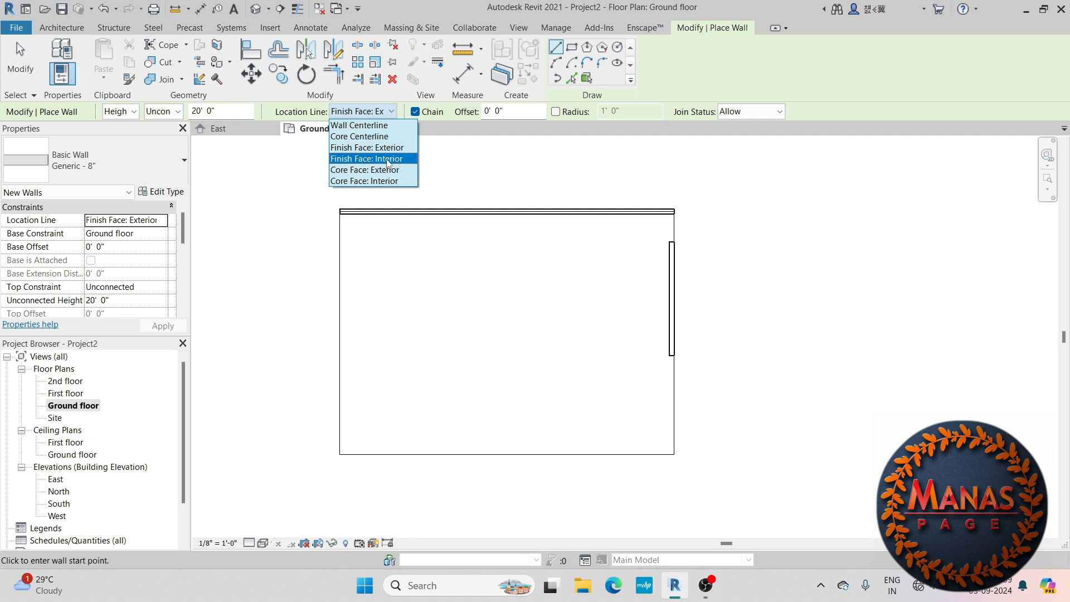
left_click(388, 159)
left_click(675, 366)
scroll(682, 424, "up", 1)
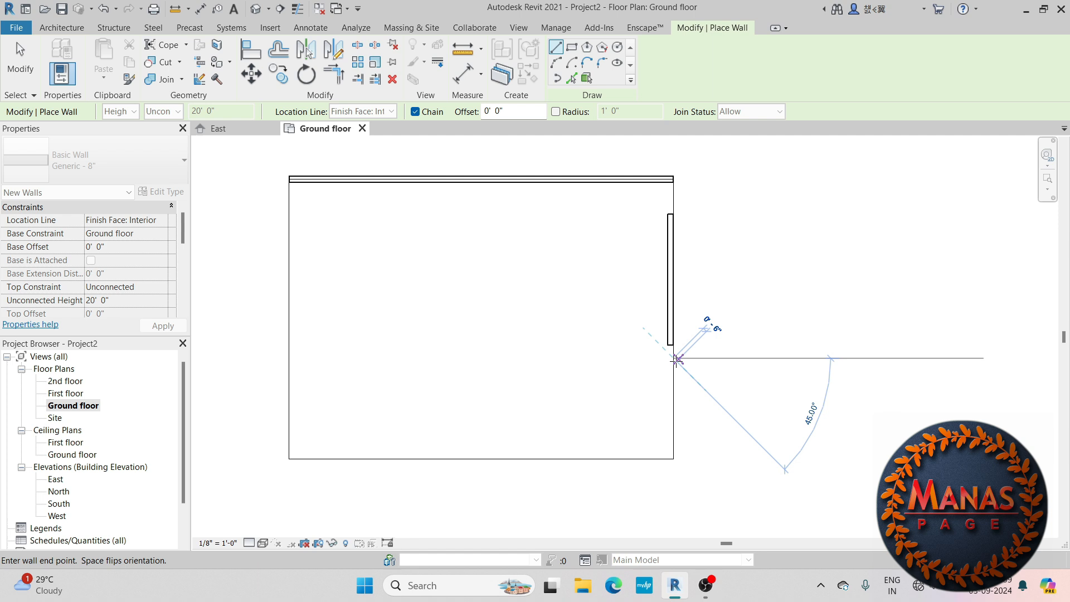
left_click(676, 436)
middle_click_drag(692, 483, 706, 452)
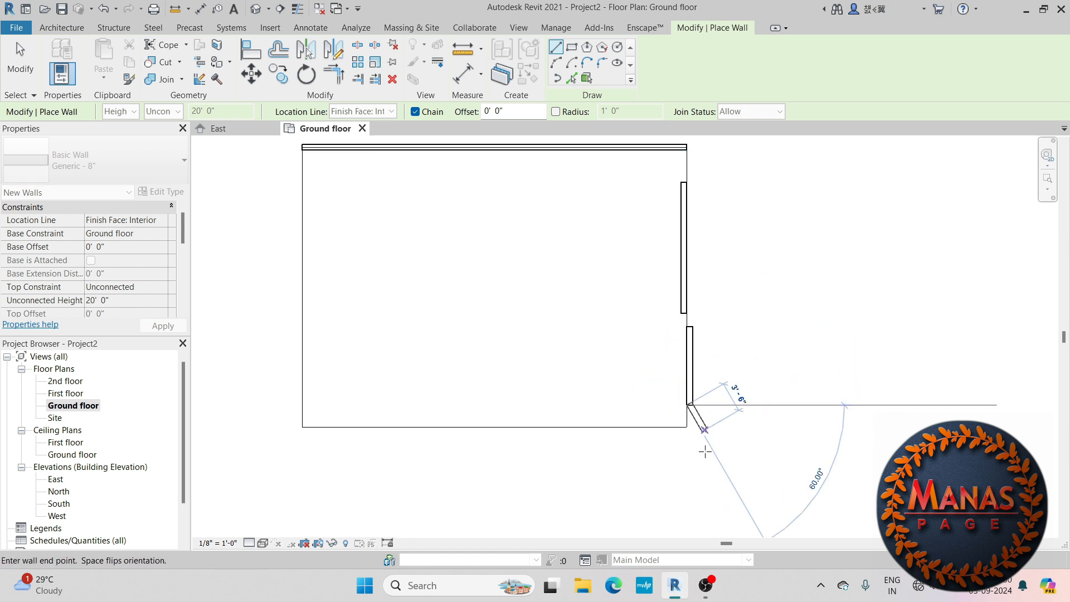
key("Escape")
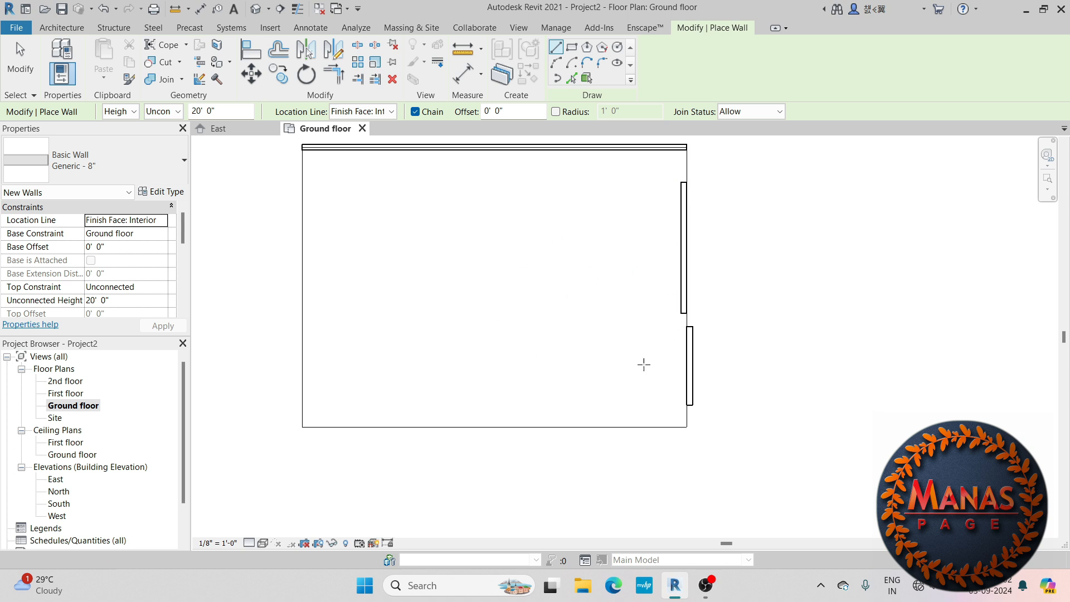
Step: Open the default 3D view, display it as Shaded, and inspect how the walls sit on the floor edge
left_click(270, 9)
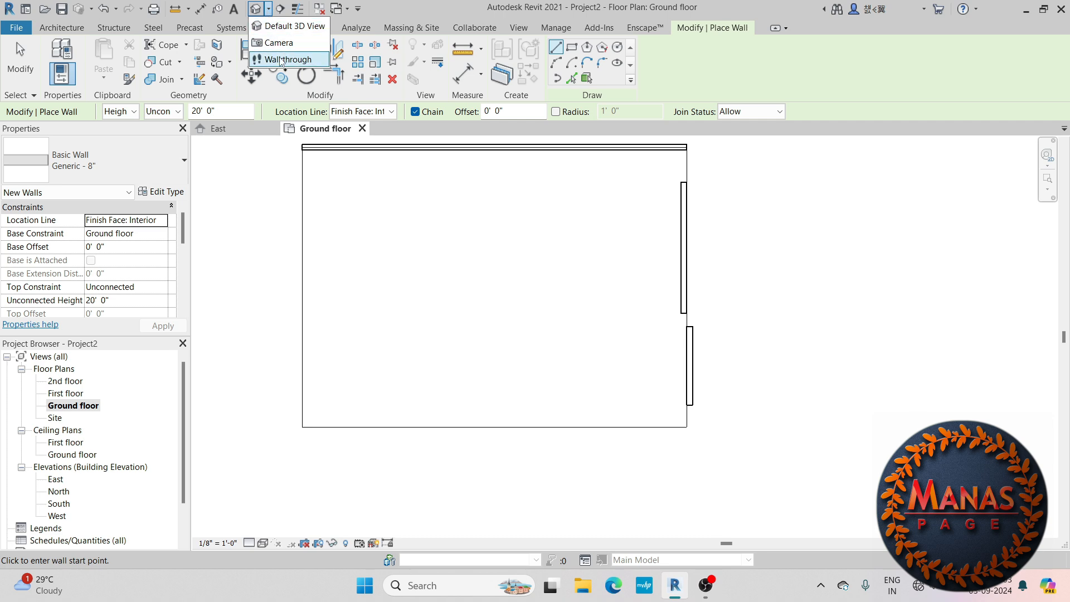
left_click(291, 24)
left_click(266, 544)
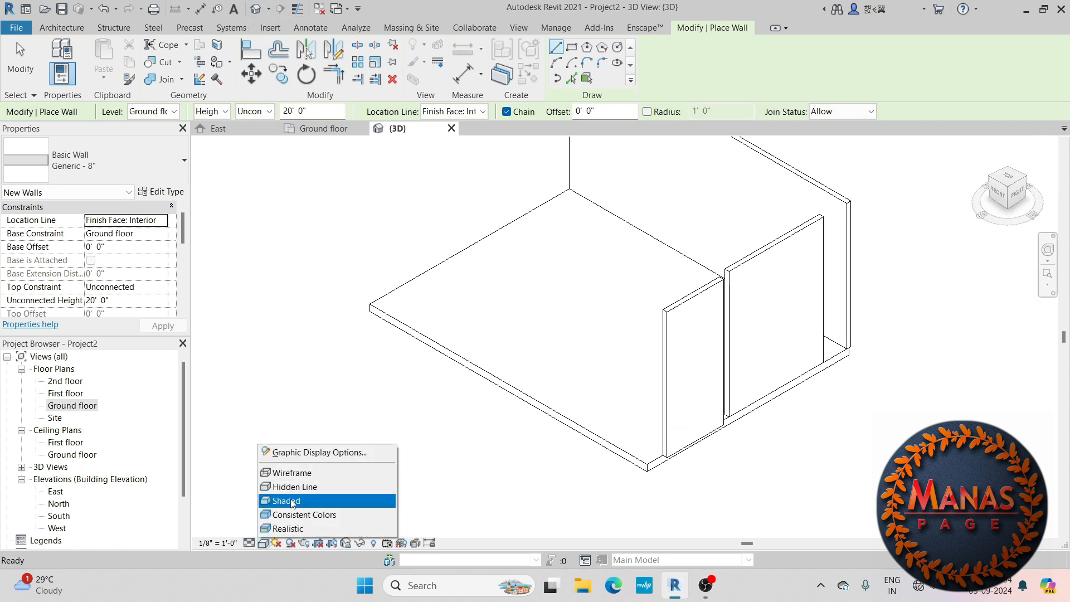
left_click(294, 504)
scroll(760, 417, "up", 1)
mouse_move(760, 417)
middle_mouse_down("shift")
mouse_move(769, 399)
mouse_move(761, 432)
mouse_move(761, 417)
middle_mouse_up("shift")
scroll(760, 417, "down", 5)
scroll(761, 417, "up", 4)
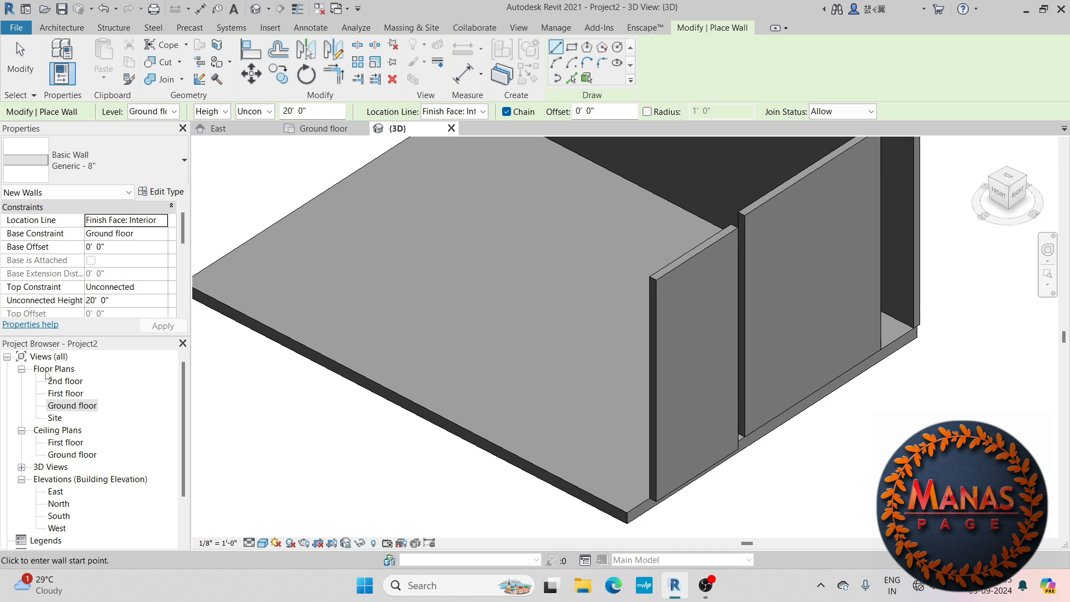
Step: Return to the Ground floor plan and open the East elevation
double_click(72, 405)
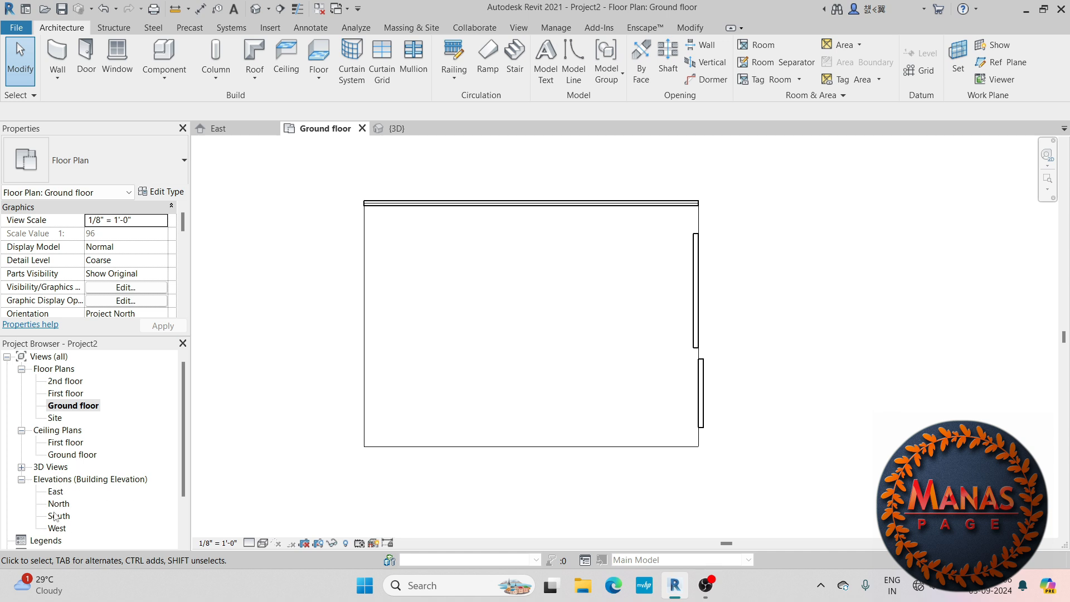
double_click(56, 491)
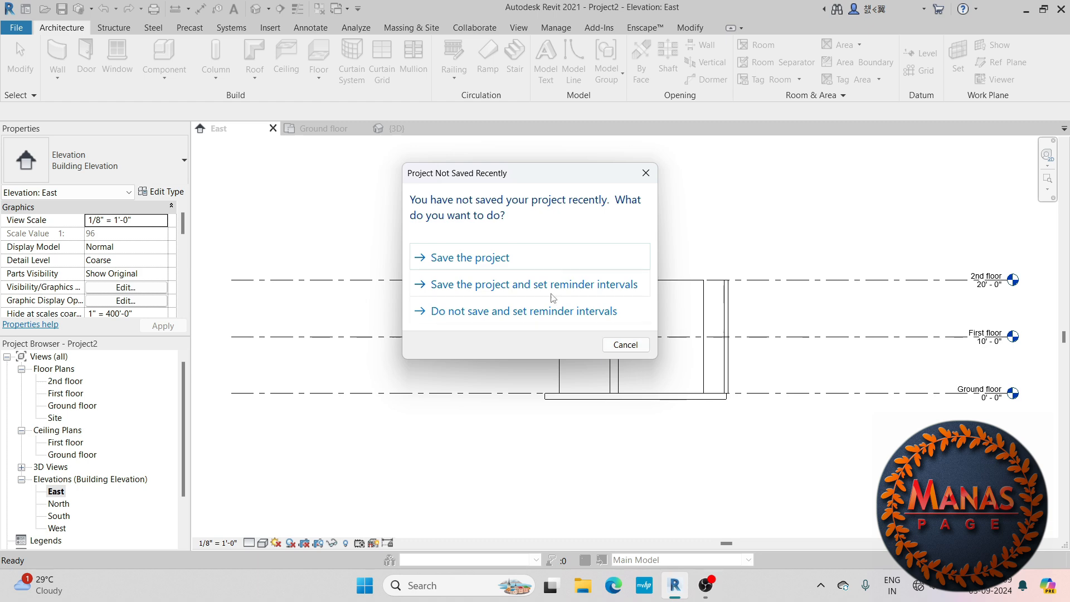
Step: Choose not to save the project and set the save reminder interval to 30 minutes
left_click(213, 379)
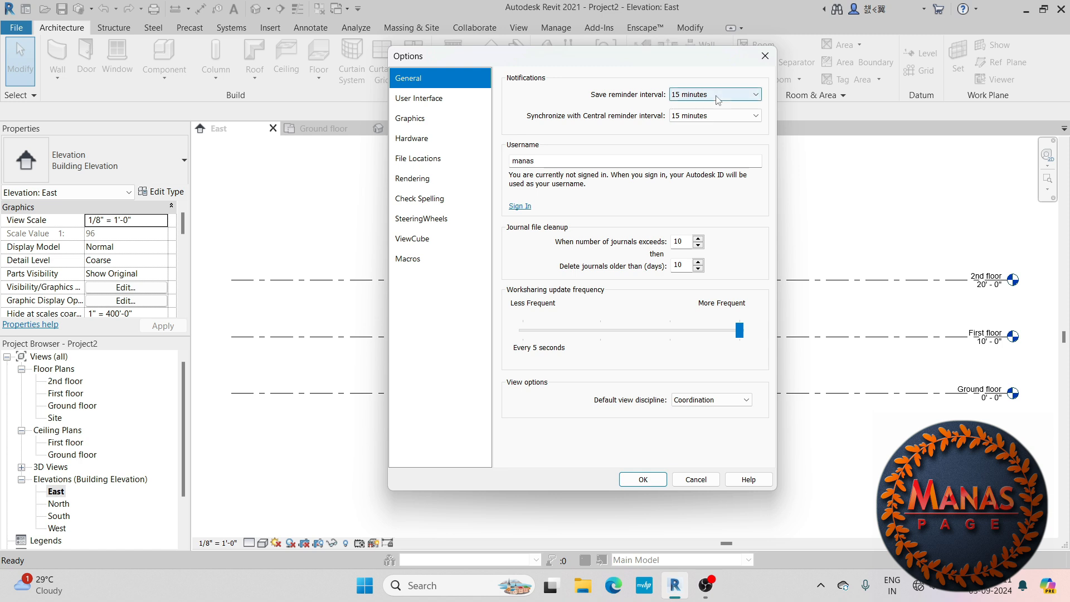
left_click(683, 95)
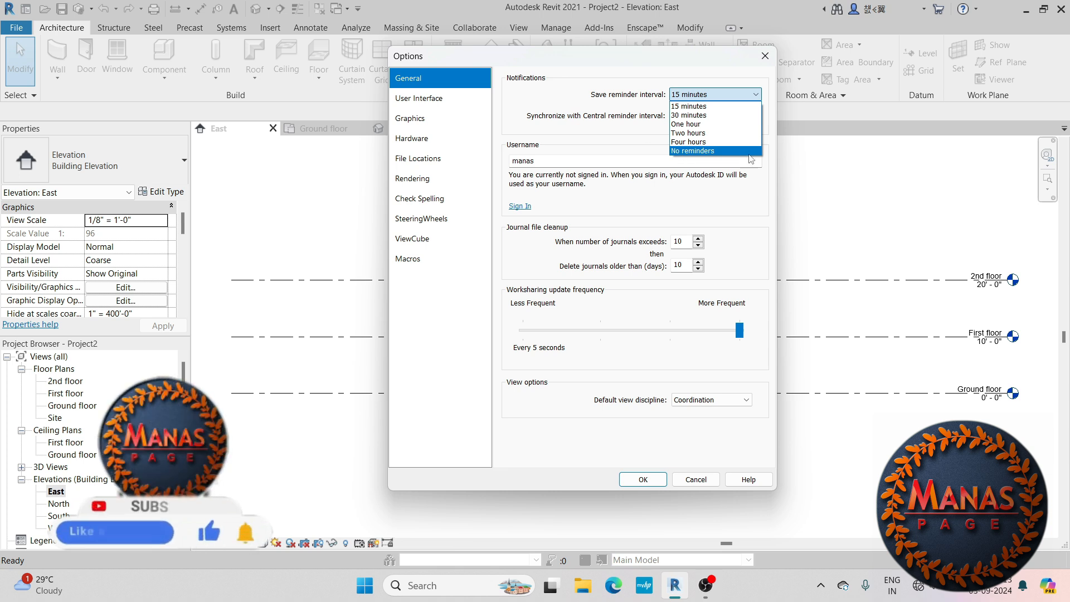
left_click(698, 115)
left_click(642, 480)
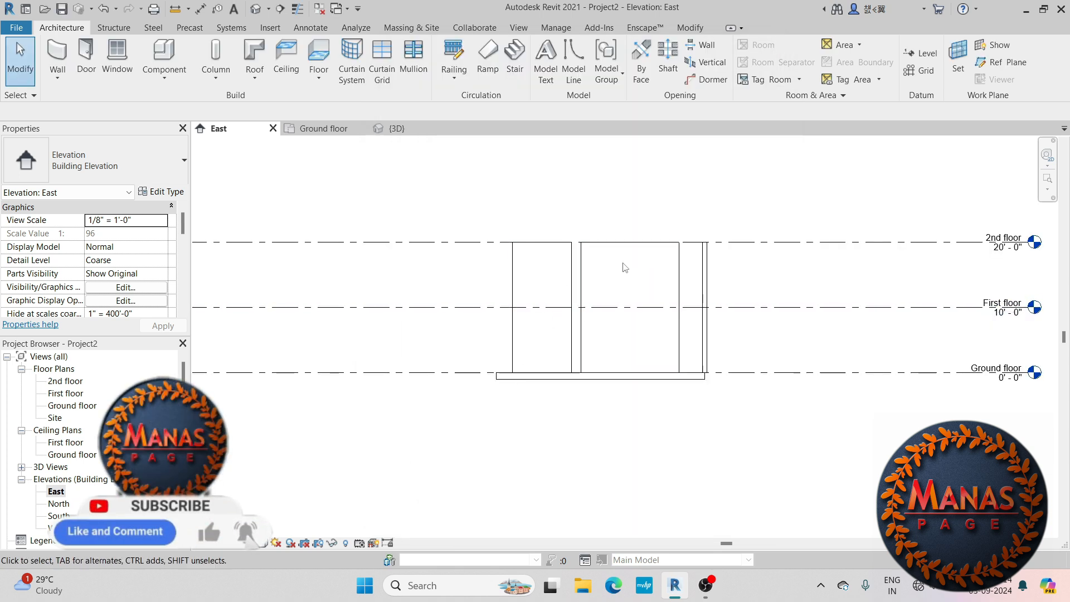
Step: Set the 15' wall's Base Constraint to First floor and Top Constraint to Up to level: 2nd floor, and deselect it
left_click(582, 276)
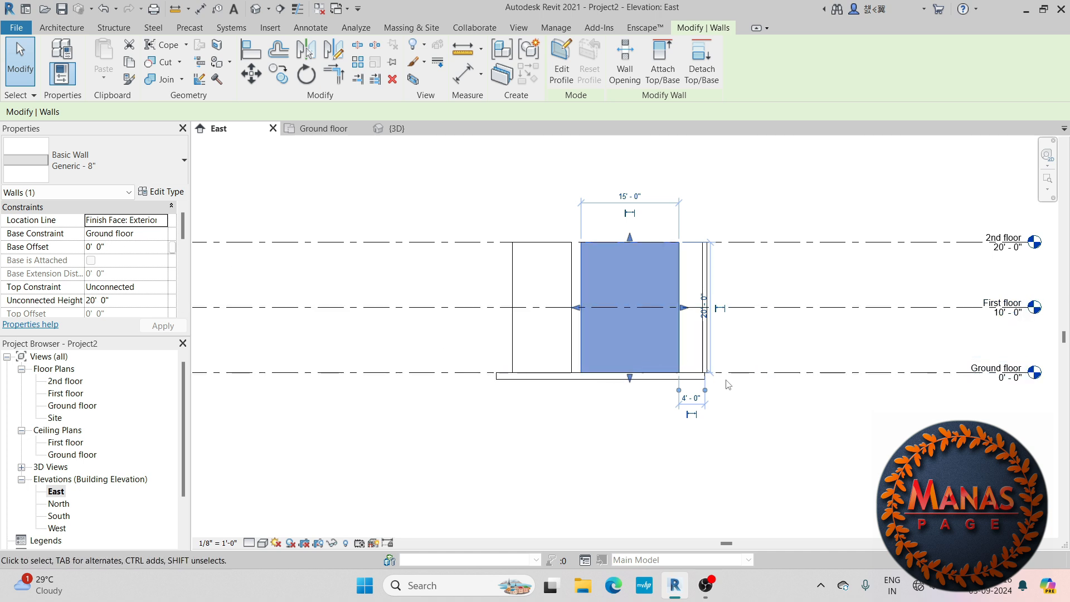
left_click(160, 237)
left_click(161, 235)
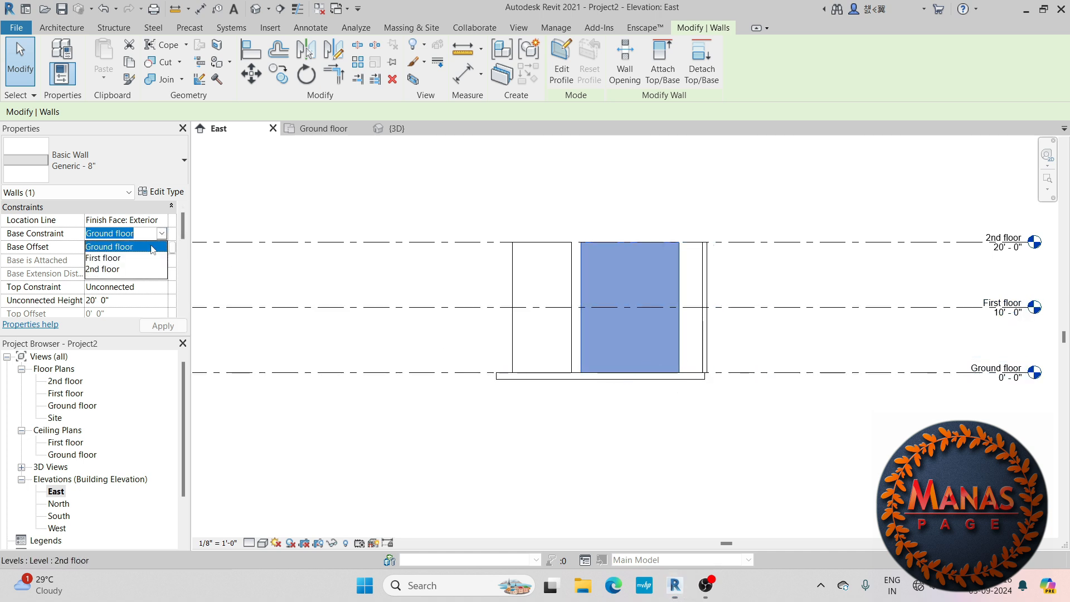
left_click(111, 258)
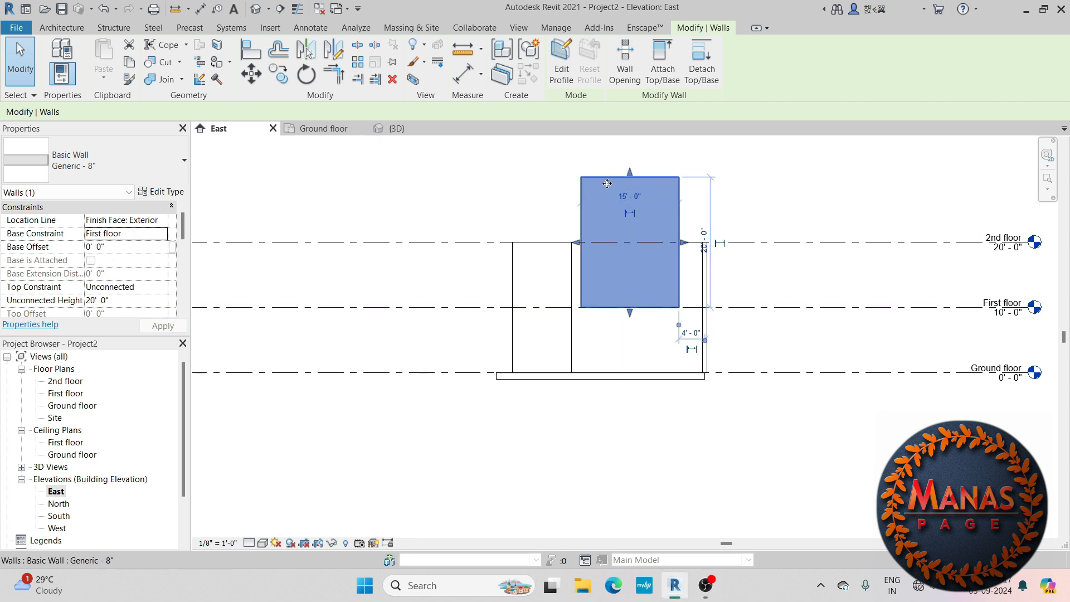
left_click(162, 287)
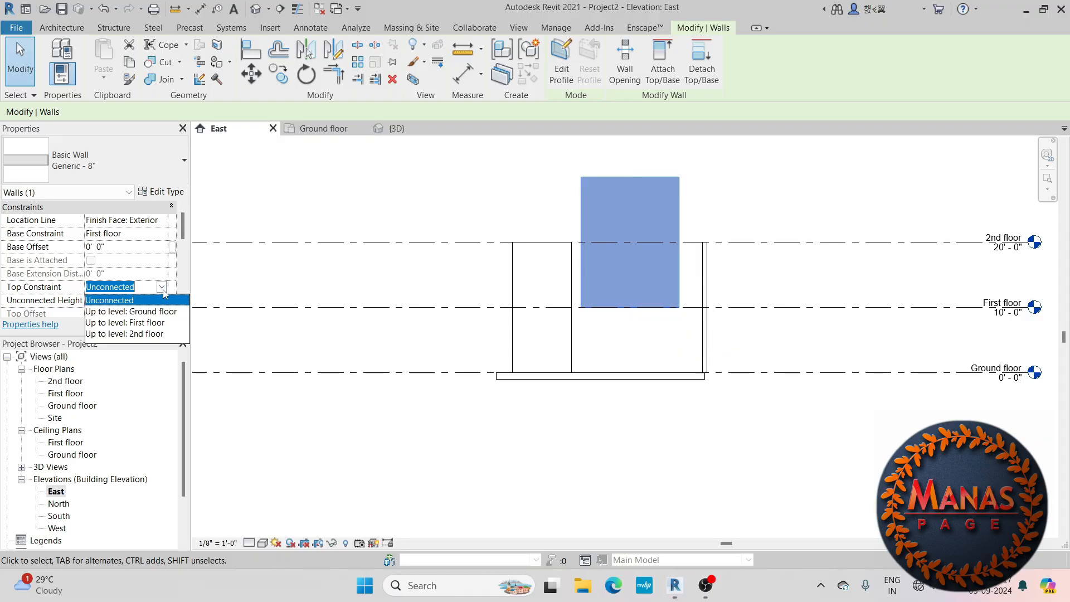
left_click(148, 334)
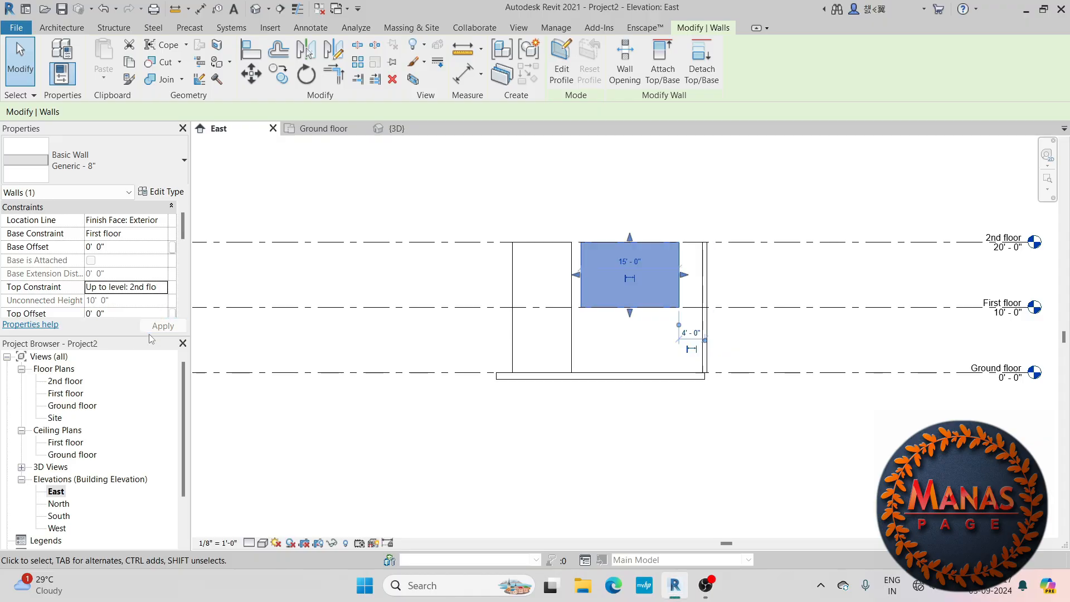
left_click(721, 192)
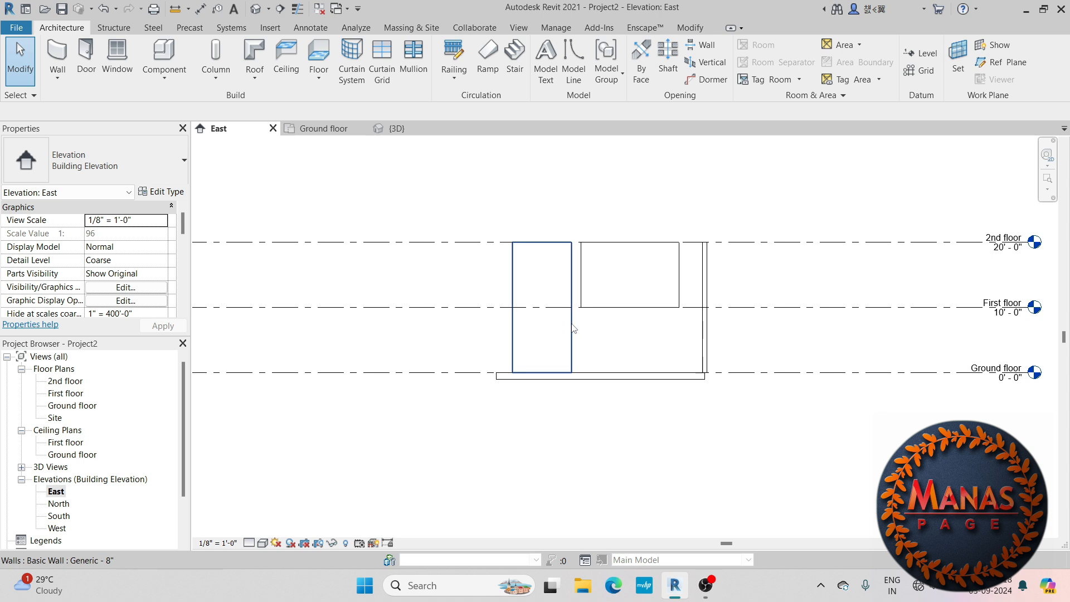
Step: Set the Top Offset of the wall spanning Ground floor to 2nd floor to 3' 0"
left_click(560, 254)
scroll(557, 254, "up", 1)
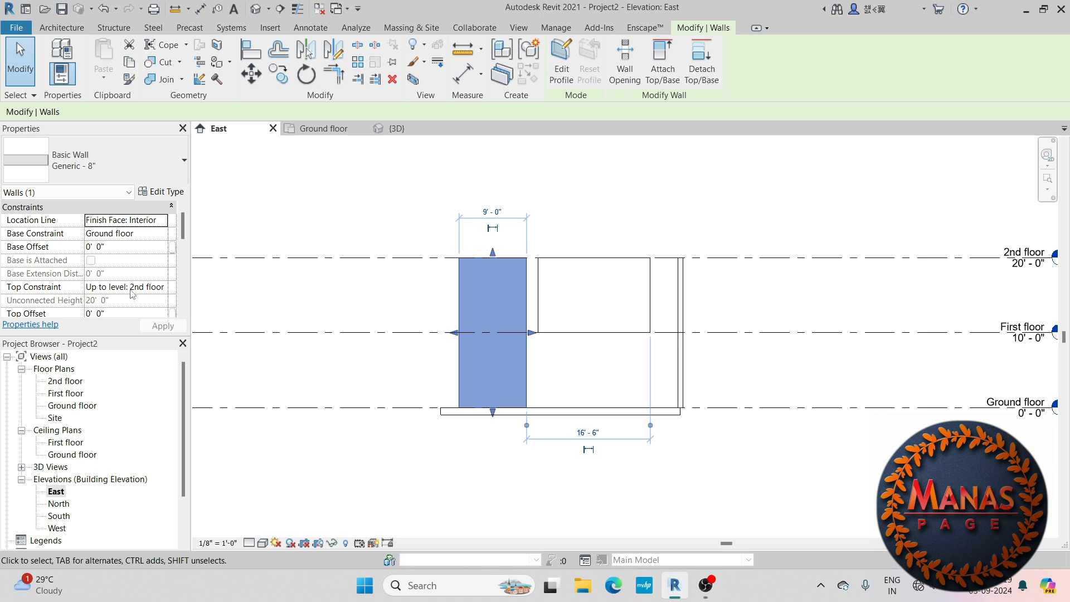
scroll(117, 263, "down", 1)
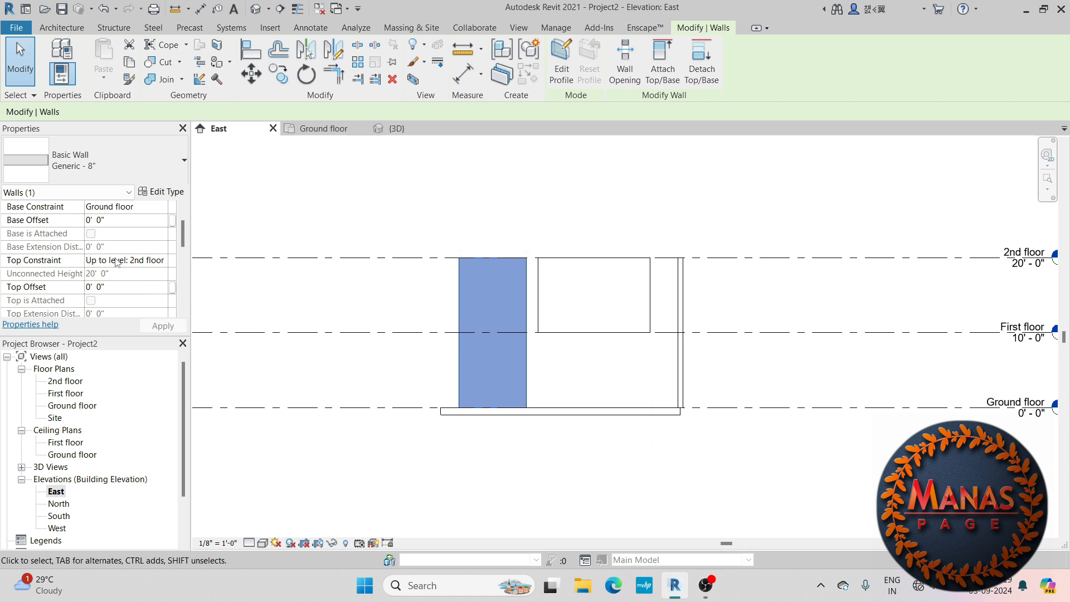
left_click(78, 285)
type("3")
key("Return")
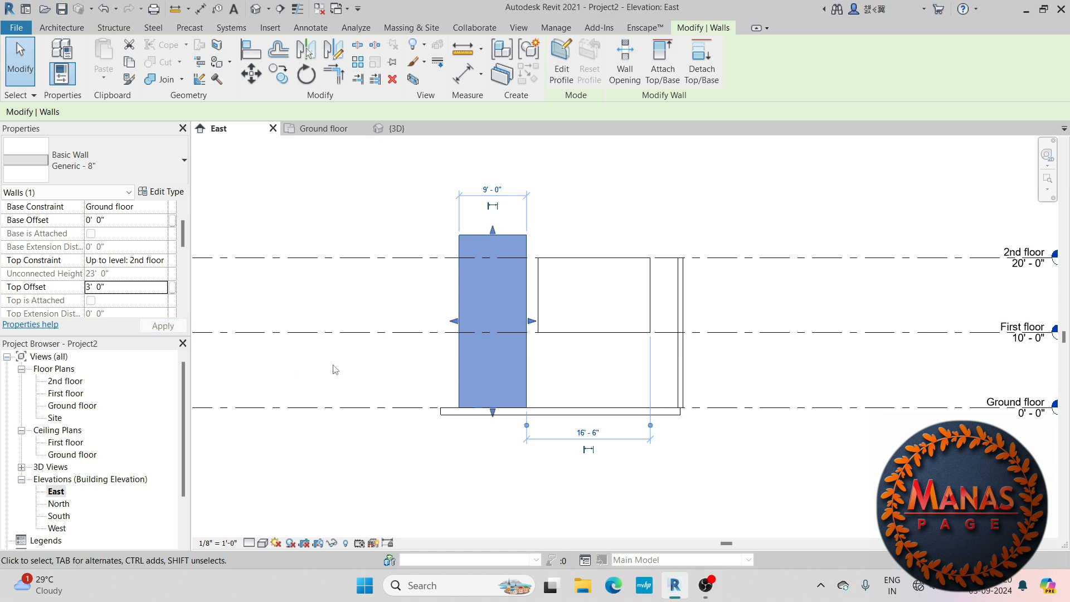
Step: Set the selected wall's Top Offset to -3' 0" and deselect the wall
left_click(87, 286)
type("-")
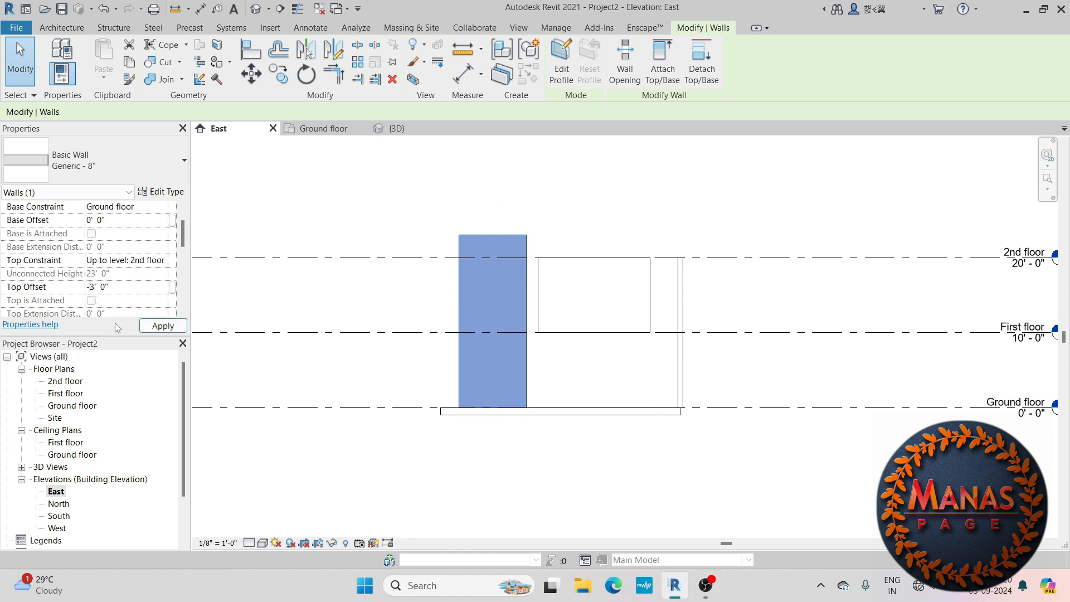
left_click(162, 325)
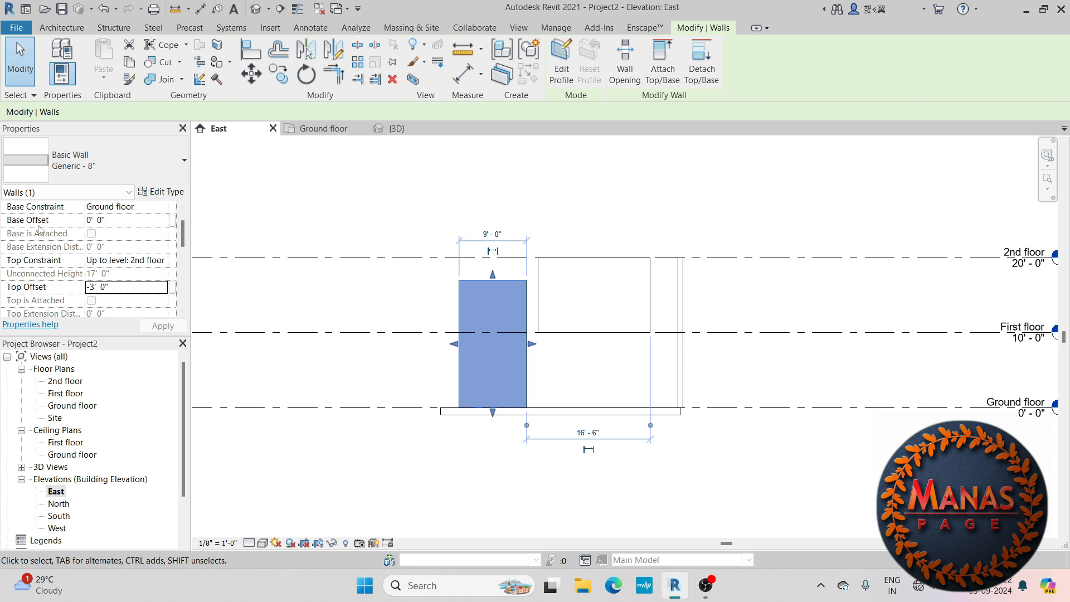
scroll(117, 239, "down", 1)
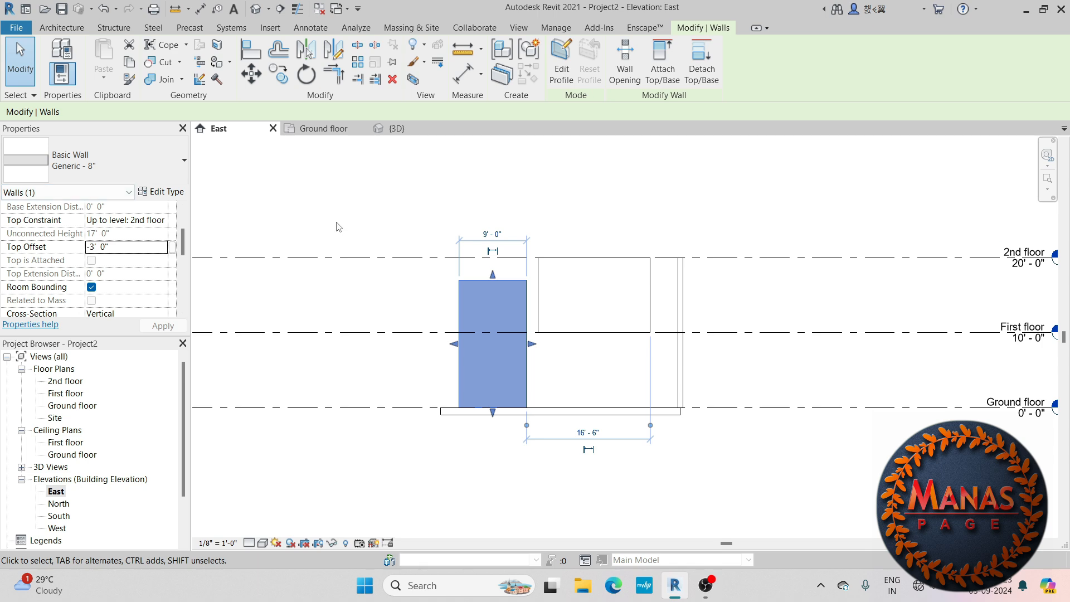
key("Escape")
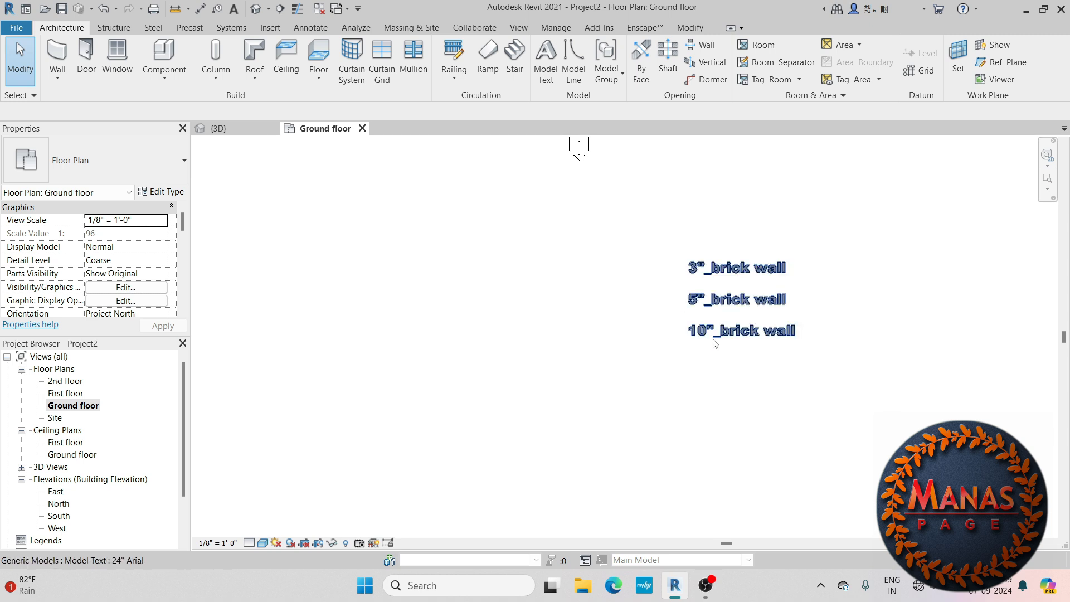
Step: Start an architectural wall and duplicate the Generic - 5" type as 5"_ brick wall
left_click(58, 78)
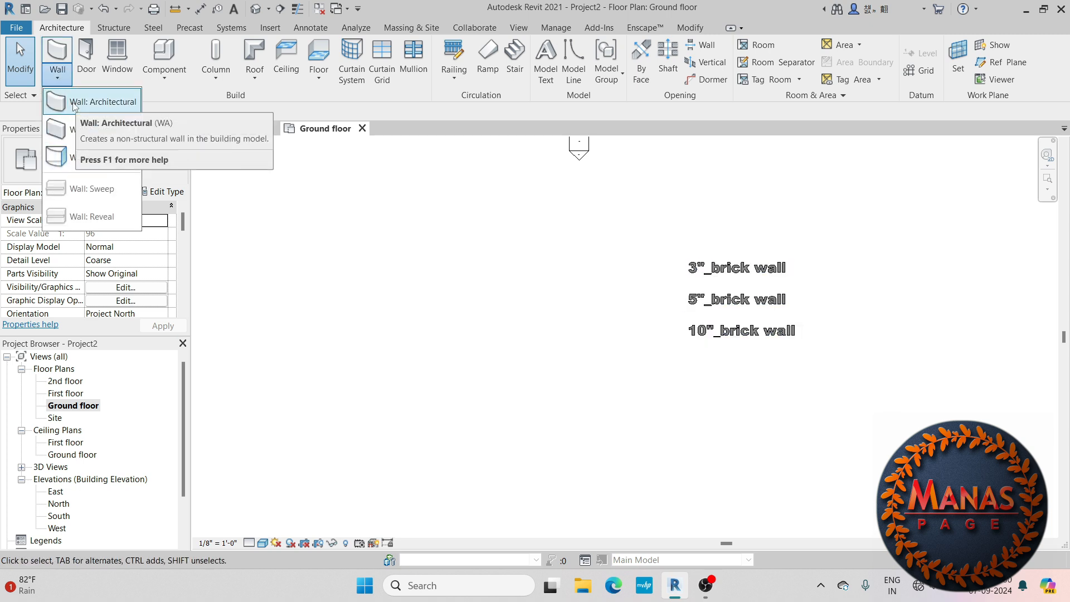
left_click(90, 100)
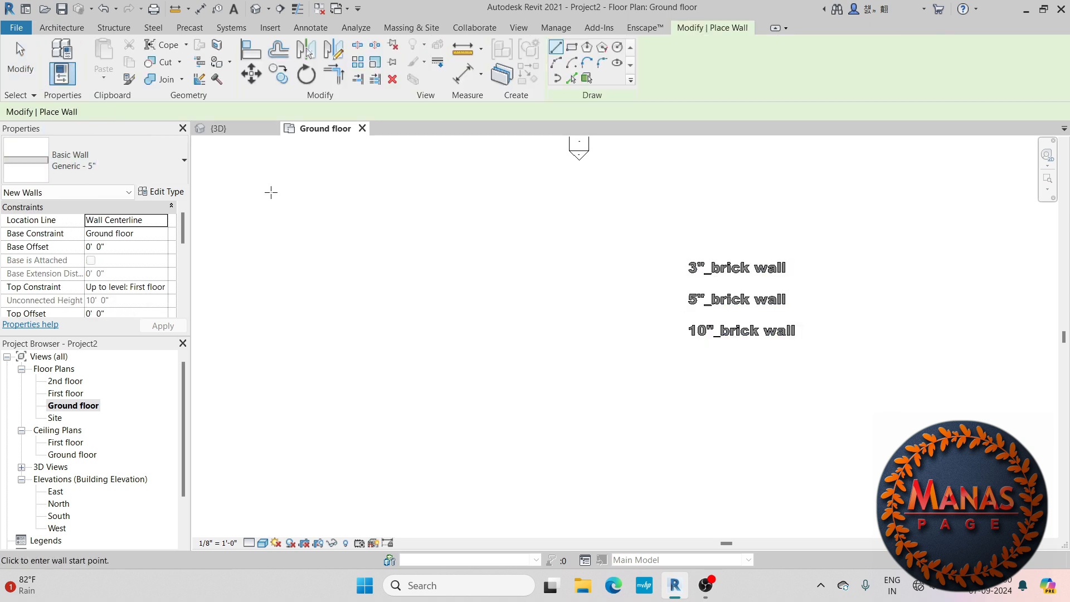
left_click(184, 160)
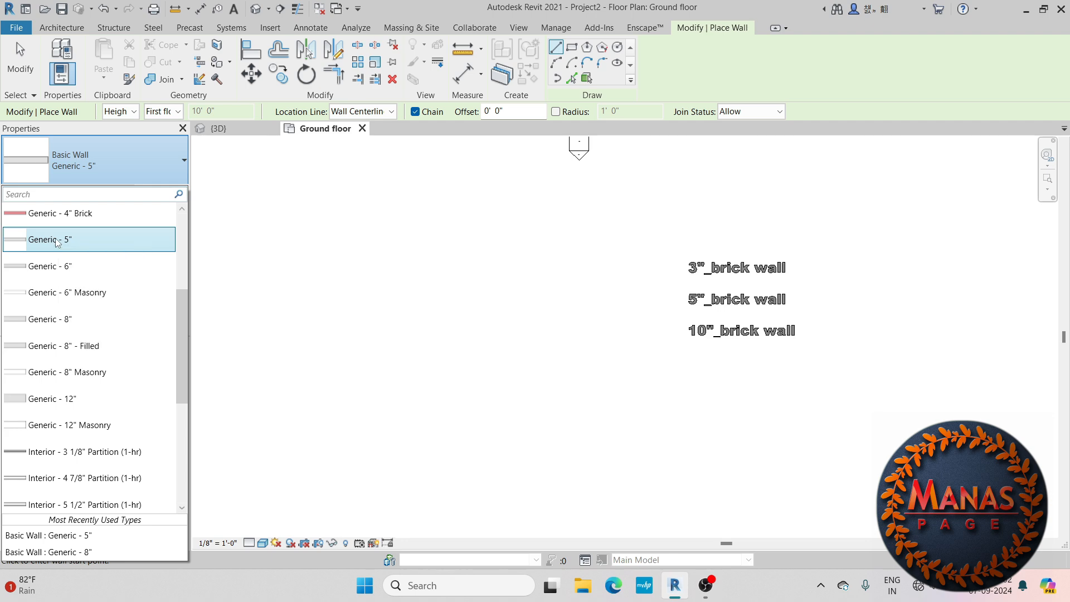
left_click(62, 241)
left_click(169, 192)
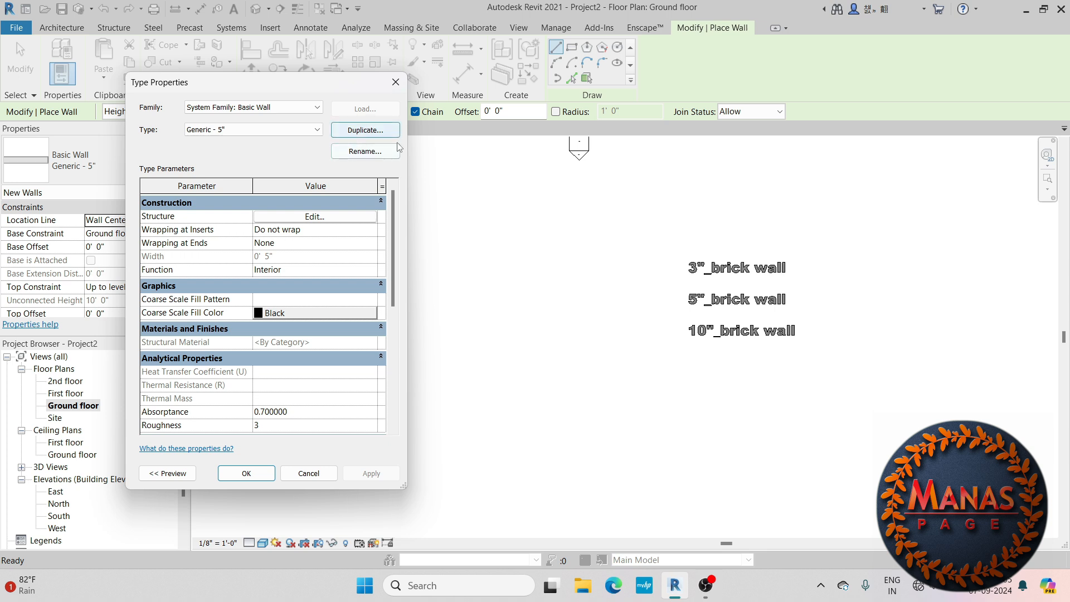
left_click(367, 131)
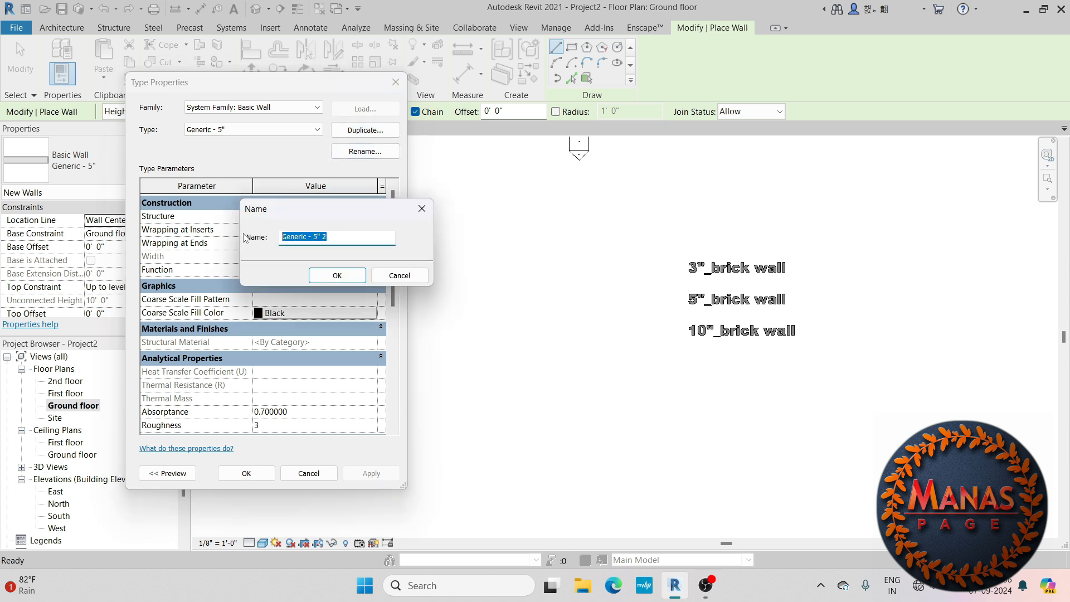
key("BackSpace")
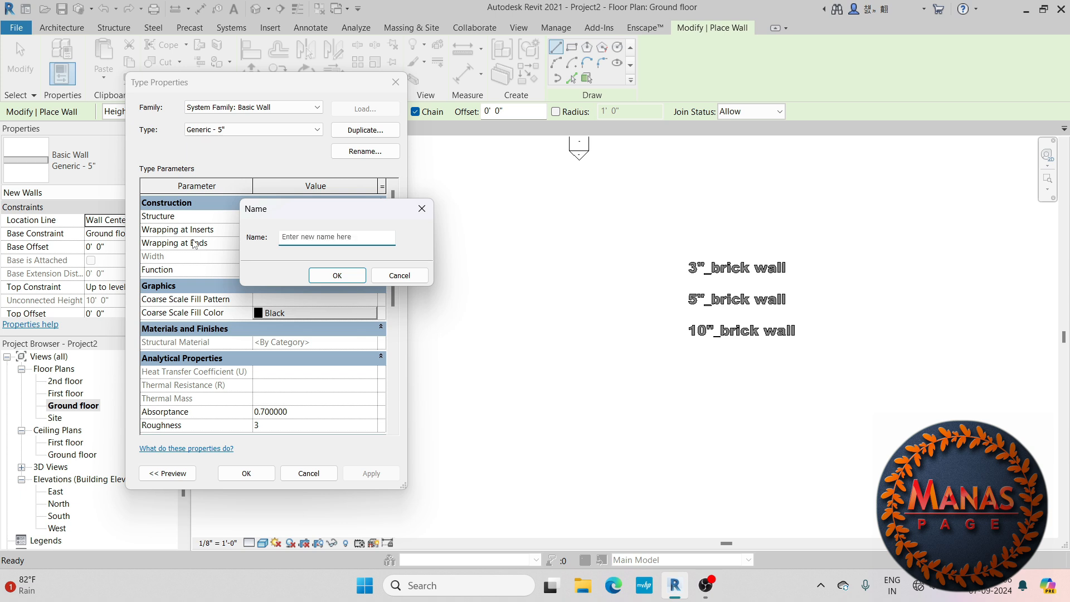
type("5\"_ brick wall")
left_click(337, 275)
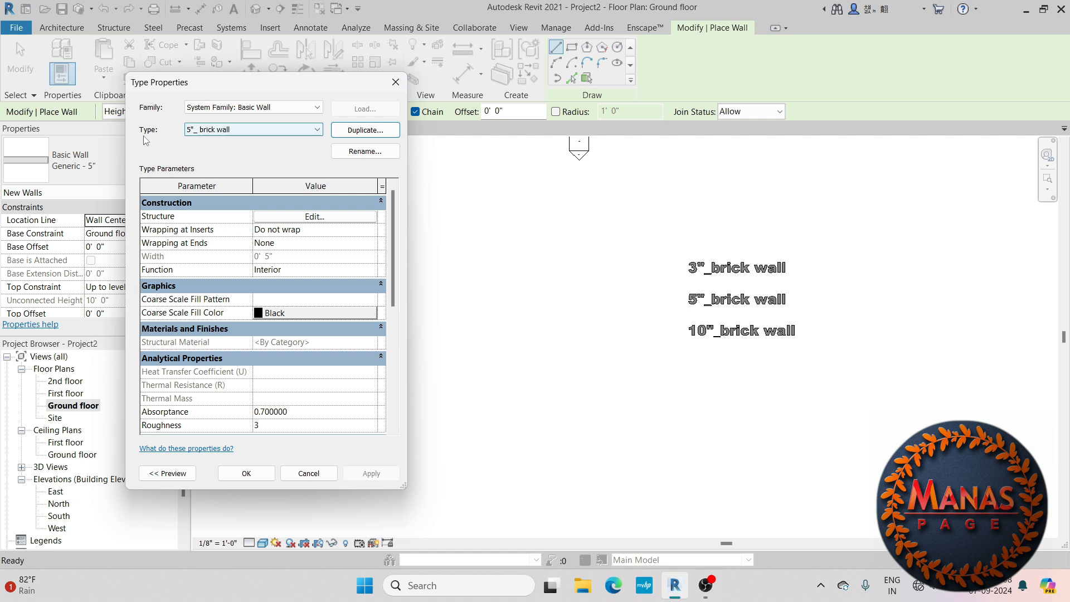
left_click(328, 255)
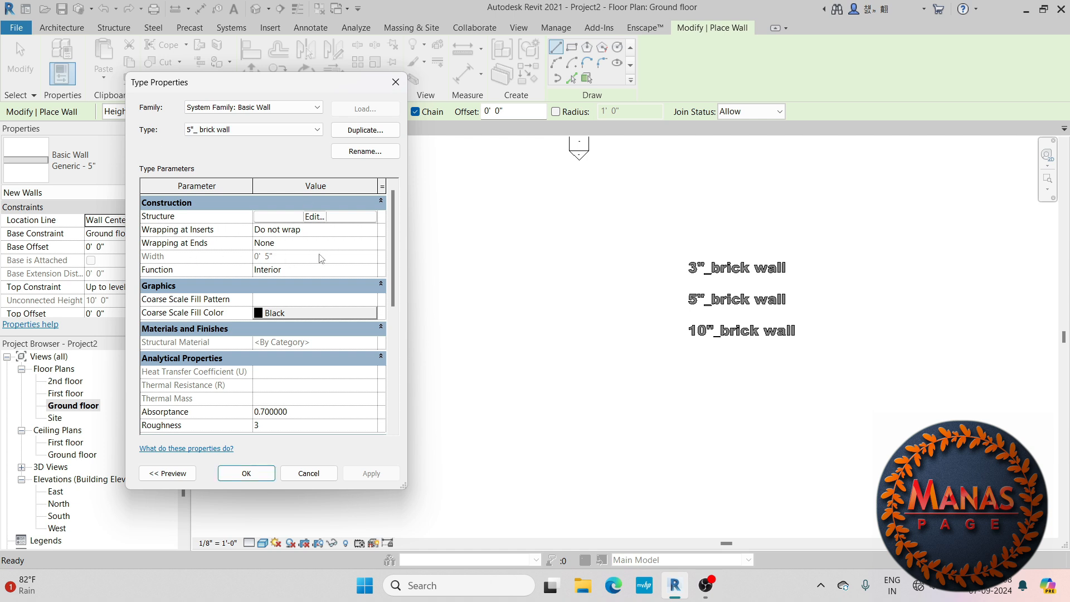
left_click(246, 473)
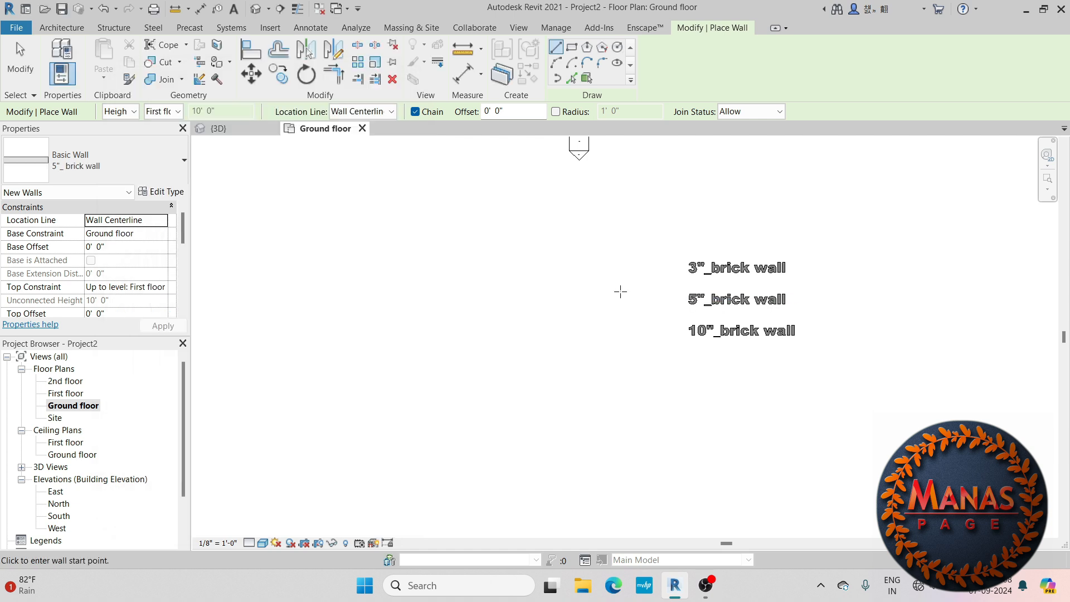
Step: Duplicate the 5"_ brick wall type as 3"_ brick wall and set its structure layer thickness to 3"
left_click(161, 191)
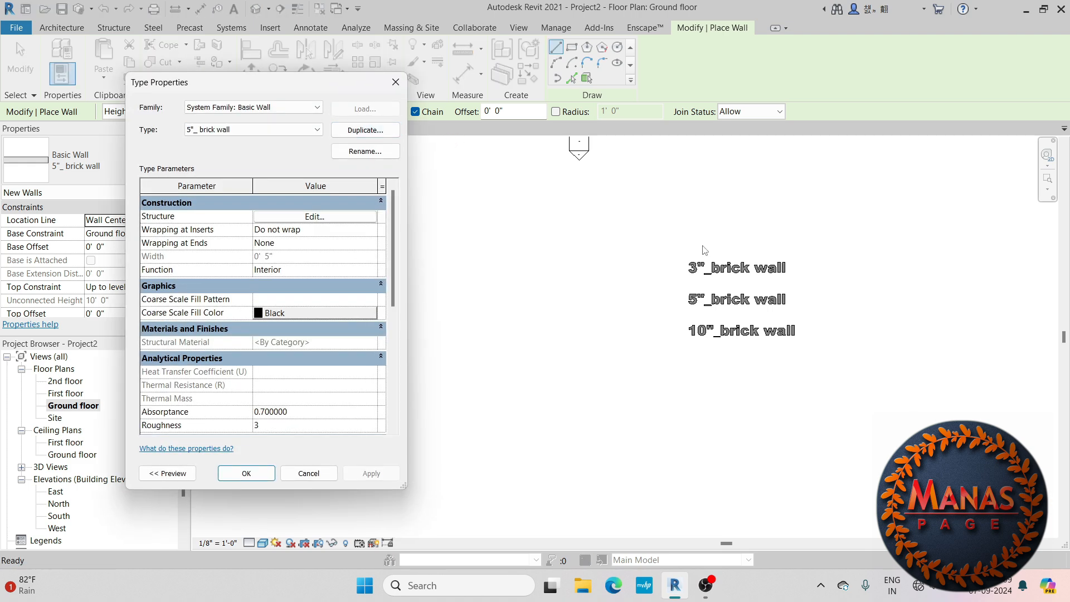
left_click(286, 237)
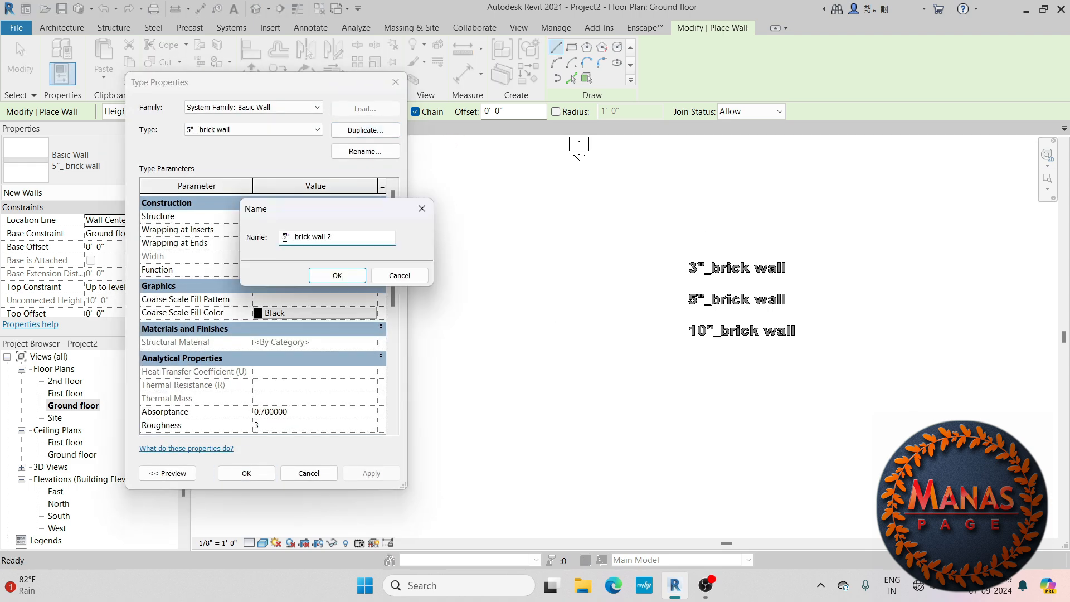
type("3")
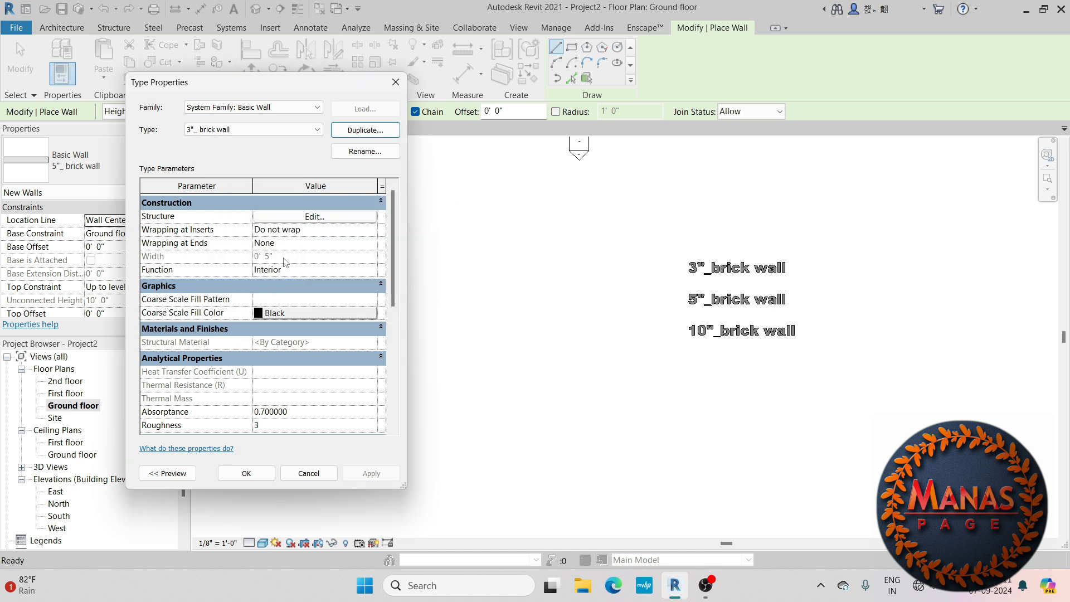
left_click(315, 218)
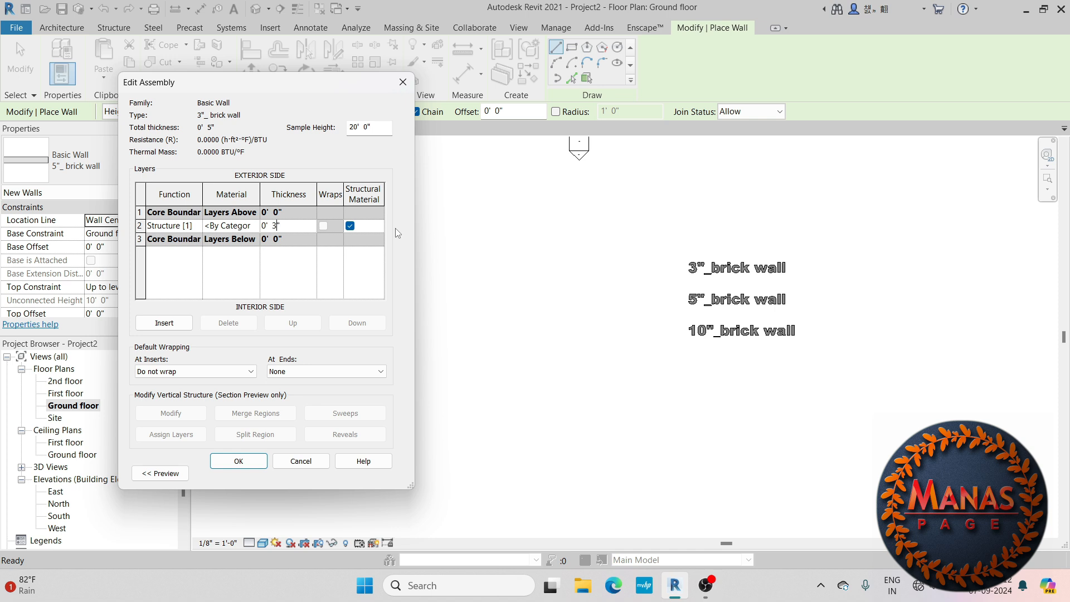
key("Return")
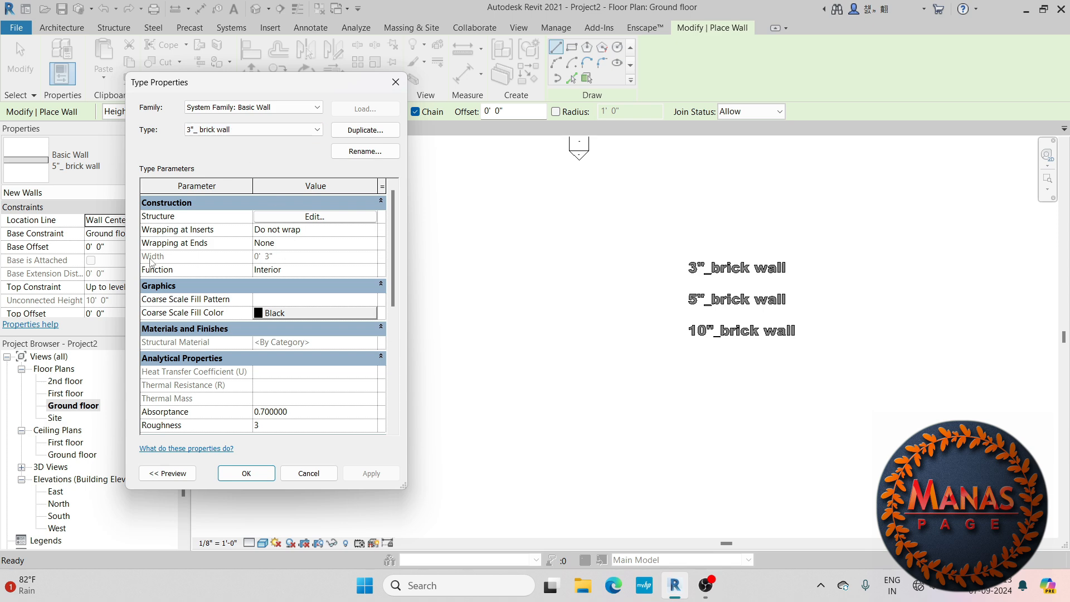
key("Return")
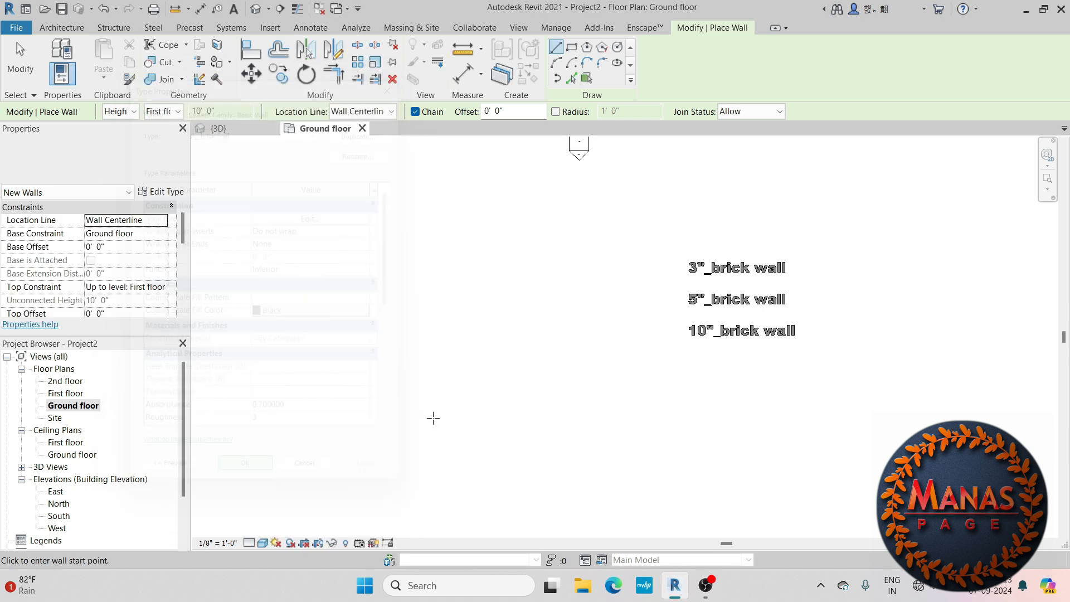
Step: Duplicate the 3"_ brick wall type as 10"_brick wall and change its structure layer thickness to match the name
left_click(166, 192)
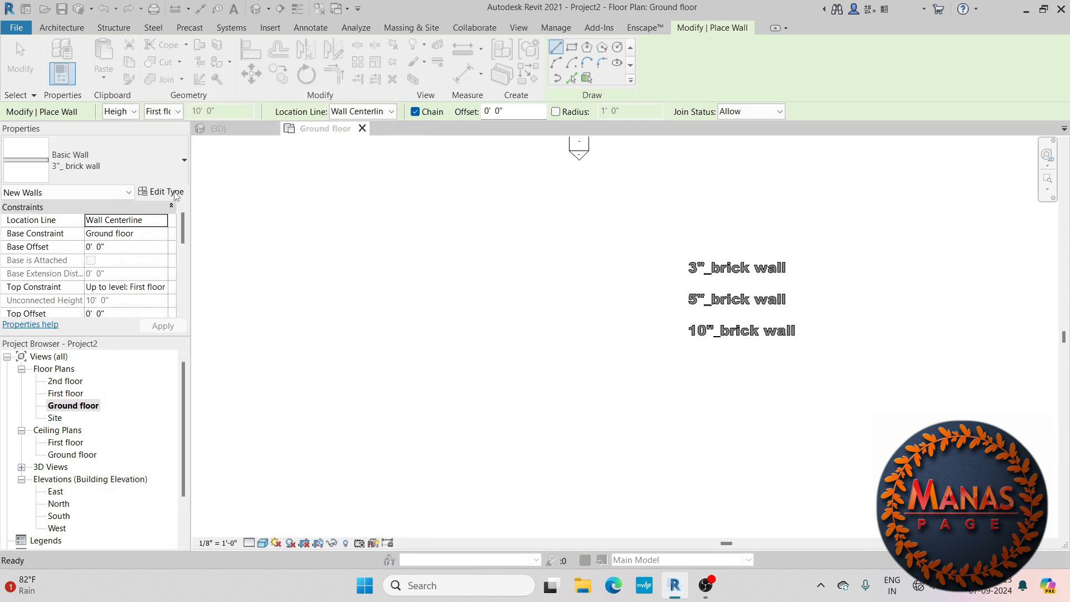
left_click(365, 129)
type("10\"_bri")
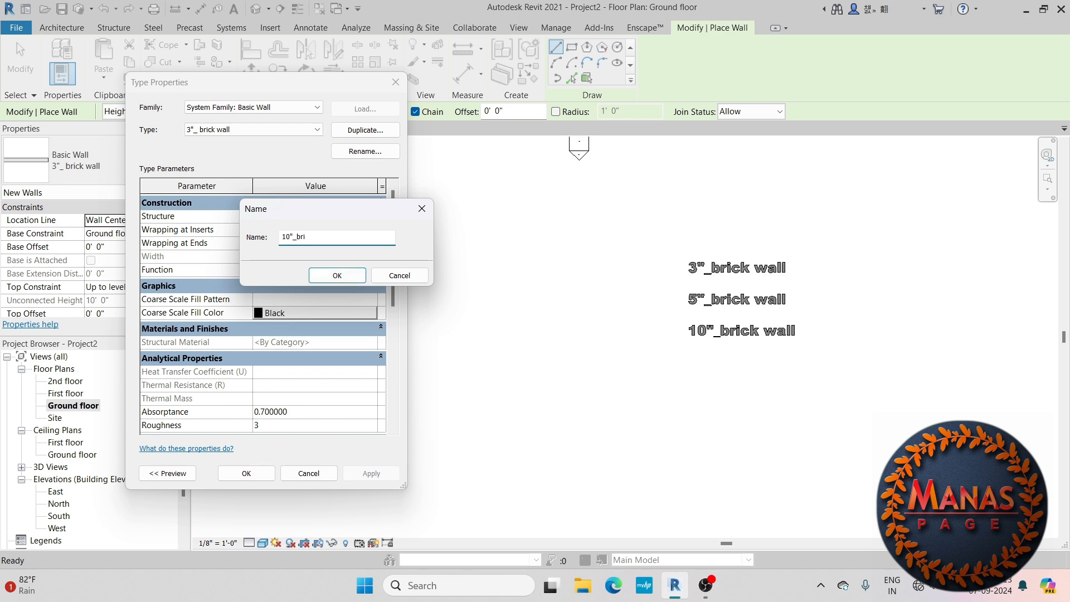
type("ck wall")
key("Return")
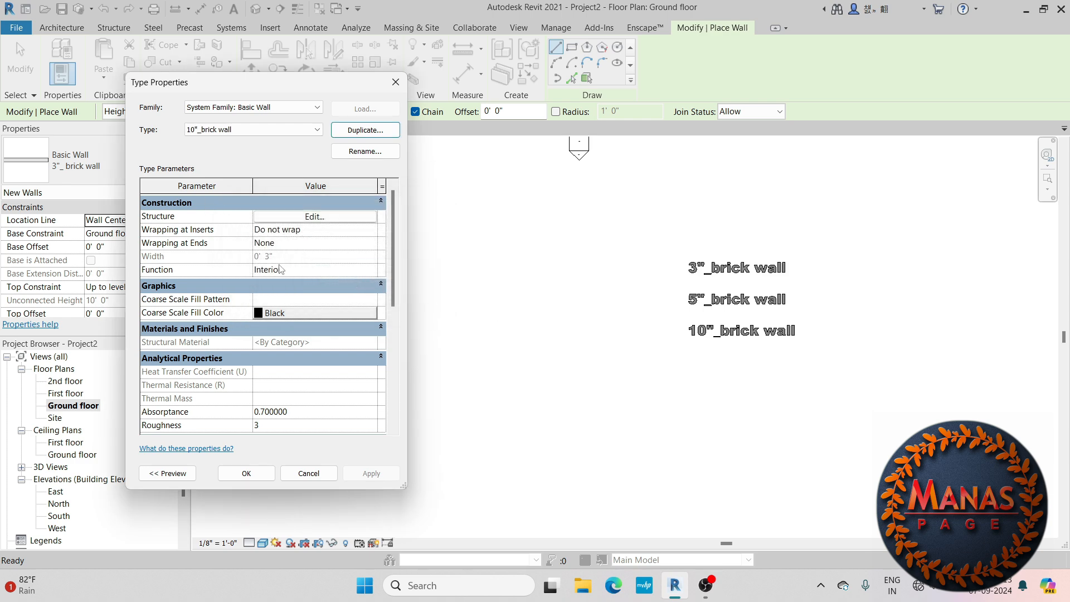
left_click(307, 216)
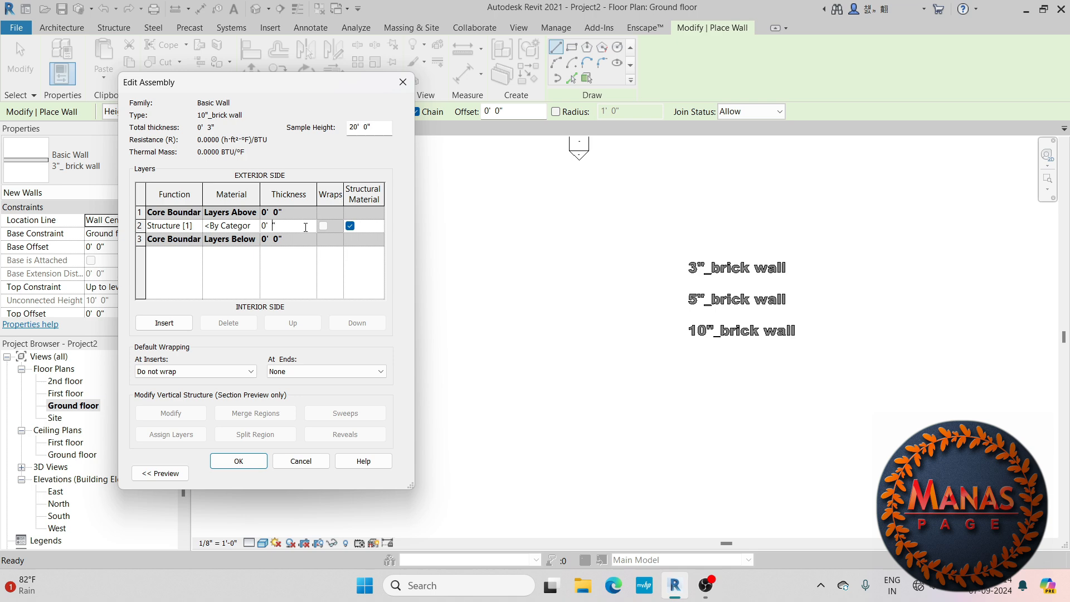
left_click(239, 461)
left_click(246, 471)
Step: Draw a horizontal 3"_ brick wall about 30' 6" long beside the model text labels and end the wall command
left_click(111, 164)
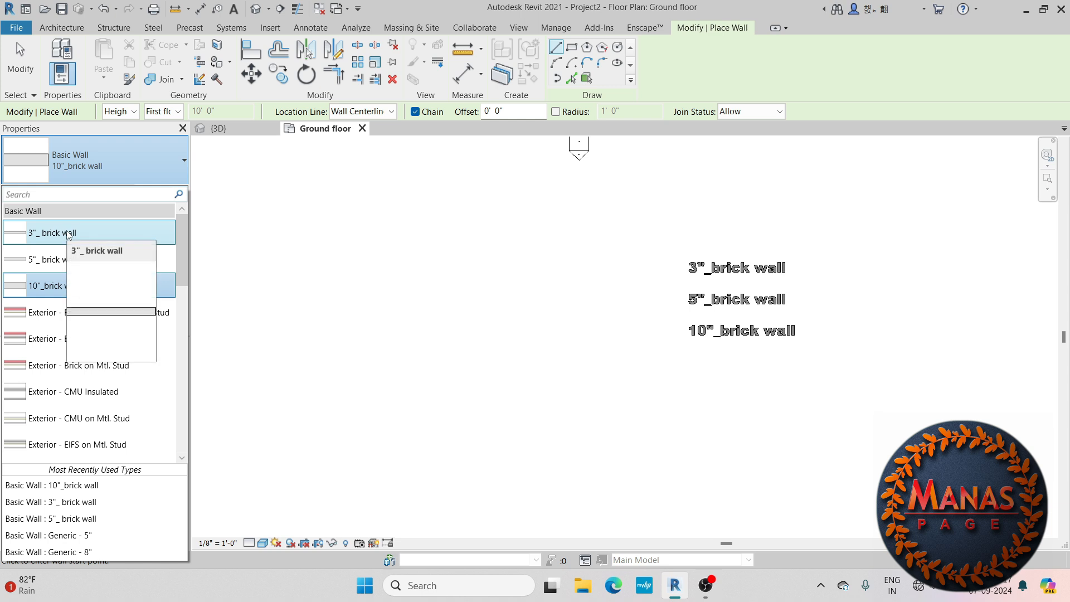
left_click(68, 234)
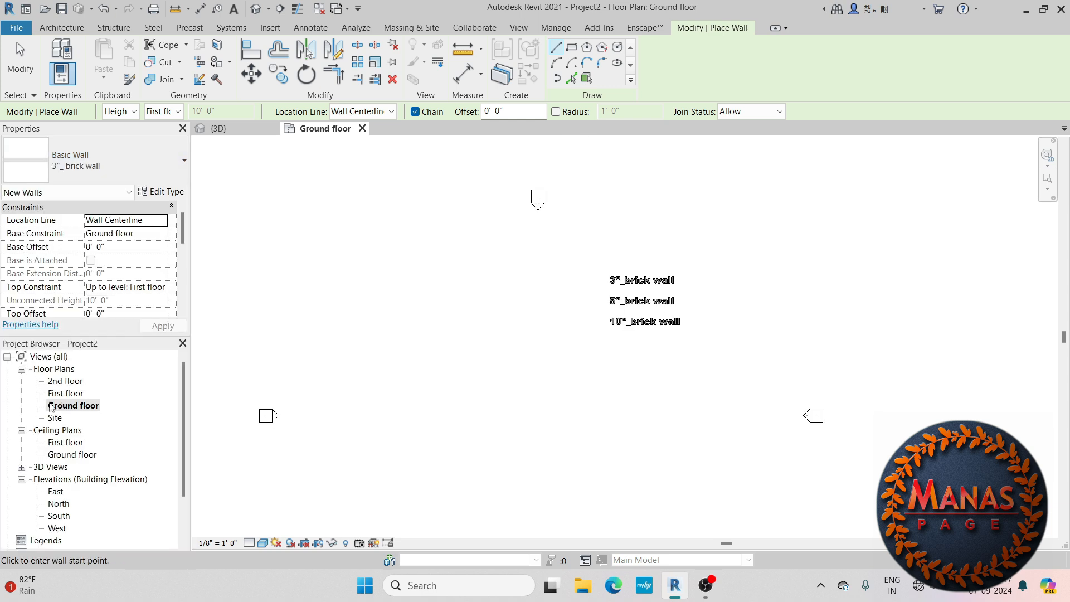
left_click(428, 291)
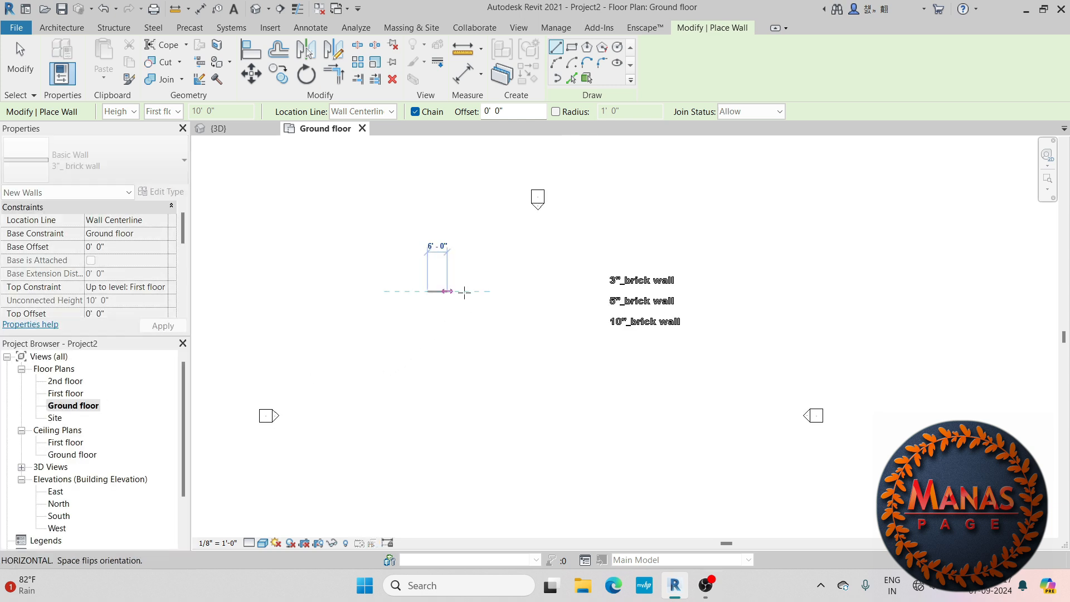
left_click(527, 291)
scroll(374, 233, "up", 3)
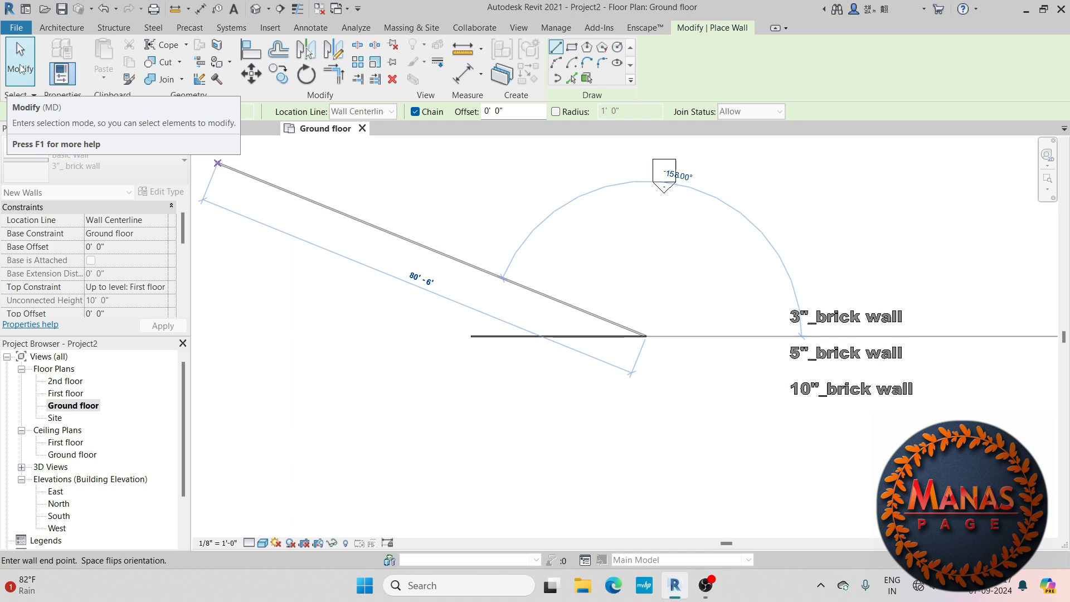
left_click(20, 69)
left_click(619, 339)
Step: Draw a parallel 5"_ brick wall about 30' 6" long just below the 3" wall, aligned with its ends
left_click(58, 73)
left_click(106, 105)
left_click(141, 157)
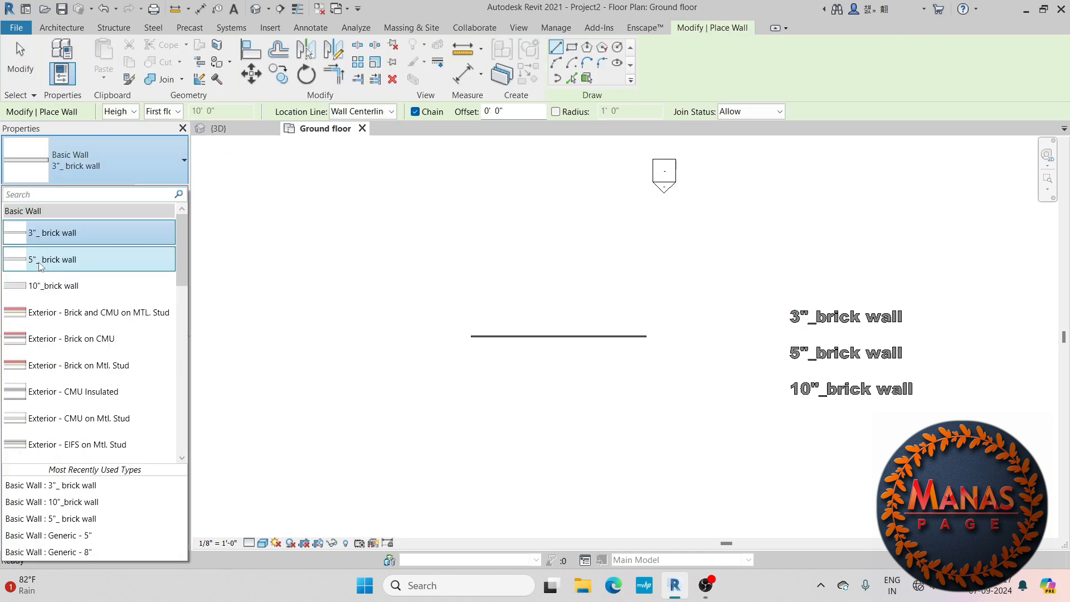
left_click(41, 259)
left_click(471, 357)
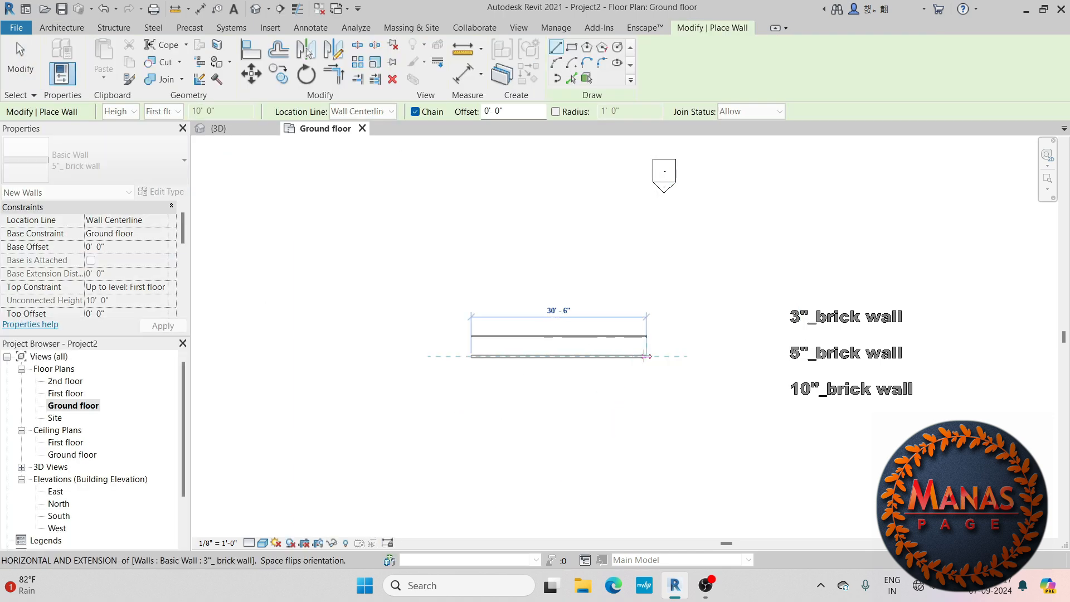
left_click(646, 357)
key("Escape")
Step: Draw a parallel 10"_brick wall just below the 5" wall, aligned with its ends
left_click(112, 160)
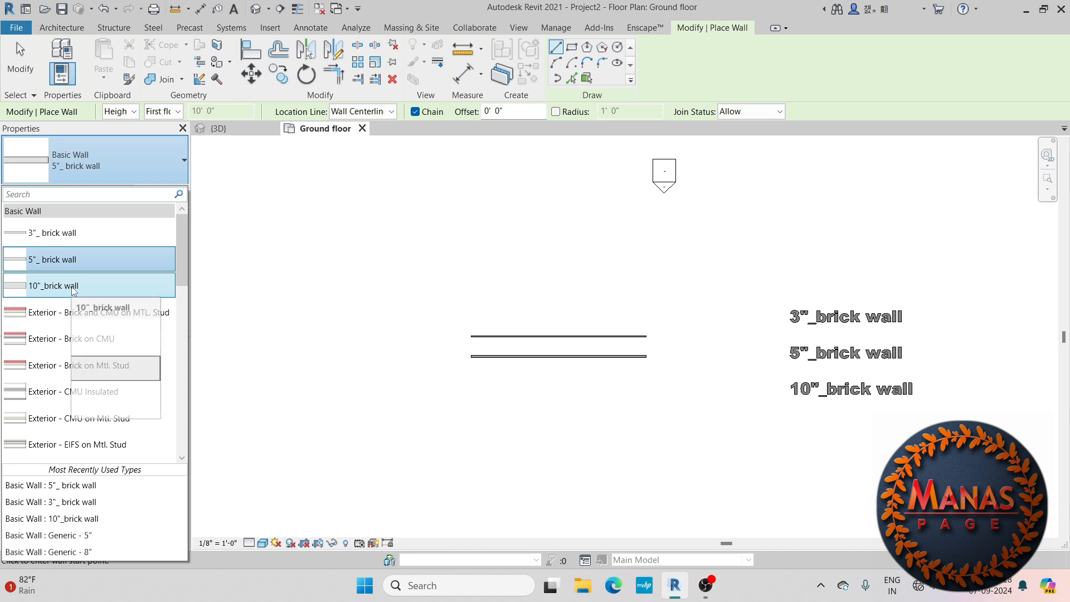
left_click(72, 288)
left_click(472, 379)
left_click(646, 379)
key("Escape")
middle_click_drag(626, 365, 653, 320)
scroll(653, 320, "up", 1)
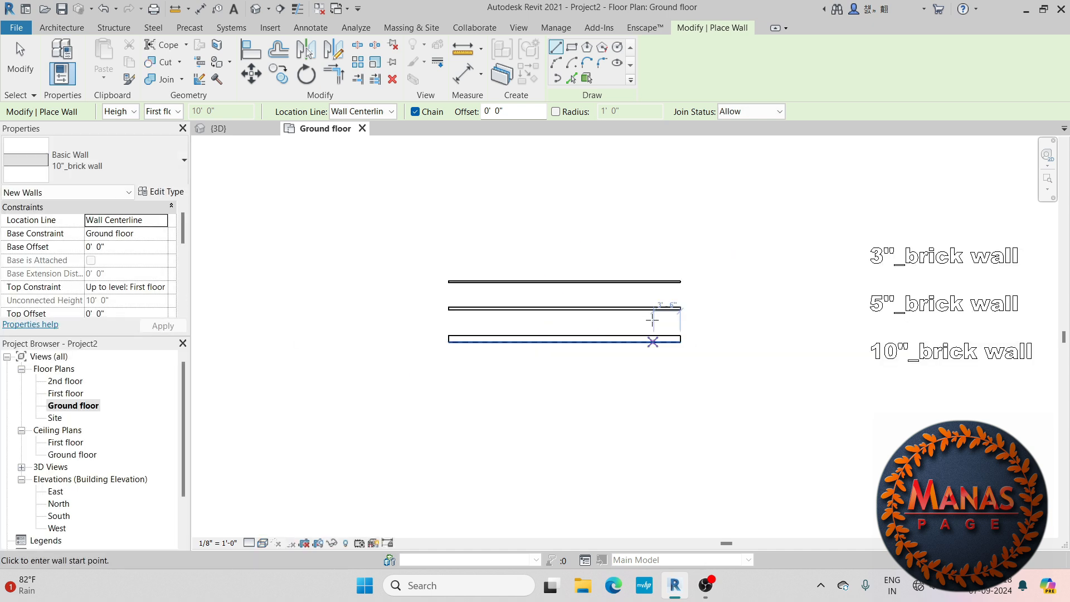